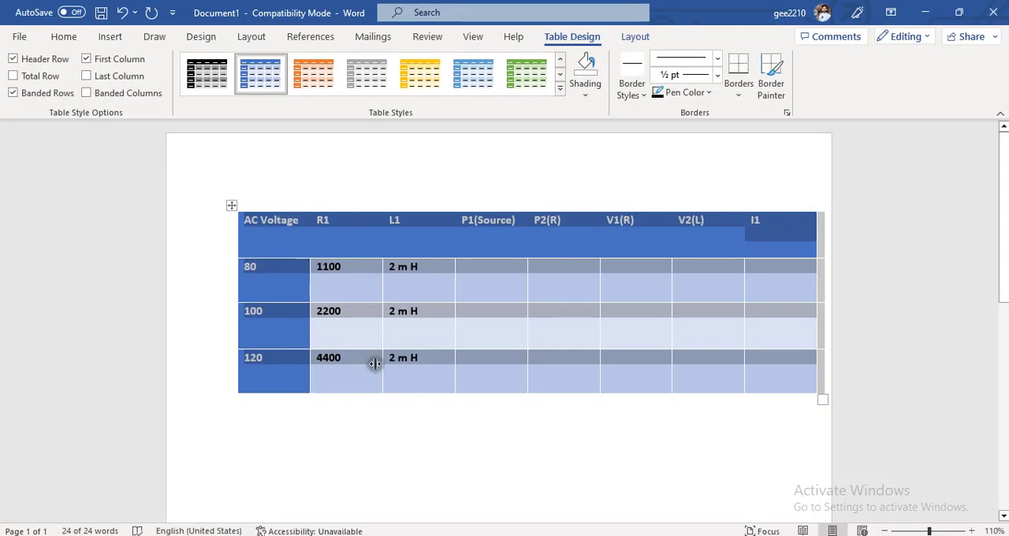
# - Switch to the Simulink model lab1c, add an AC Voltage Source from powerlib/Electrical Sources, and place it in the lower-left canvas area
pyautogui.click(299, 402)
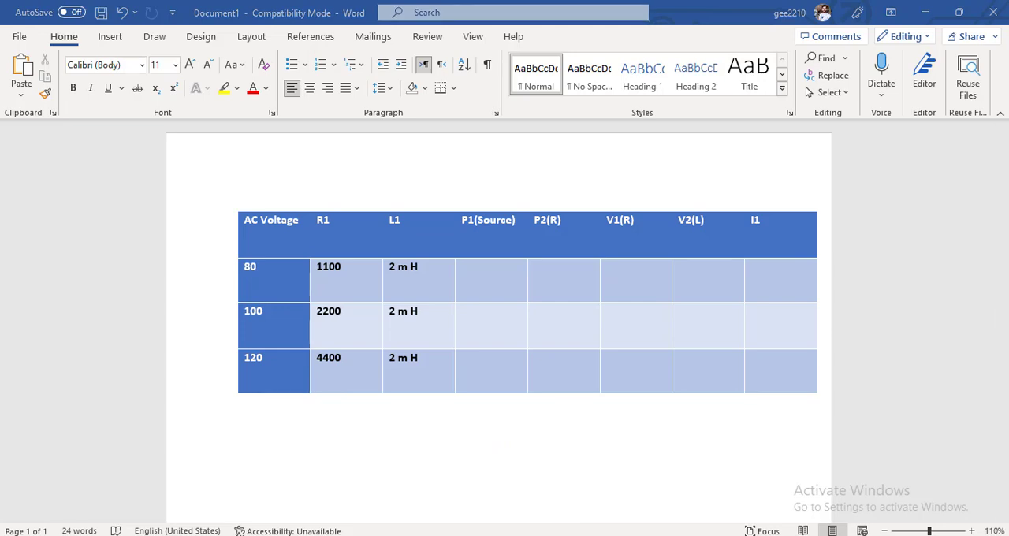
pyautogui.click(674, 520)
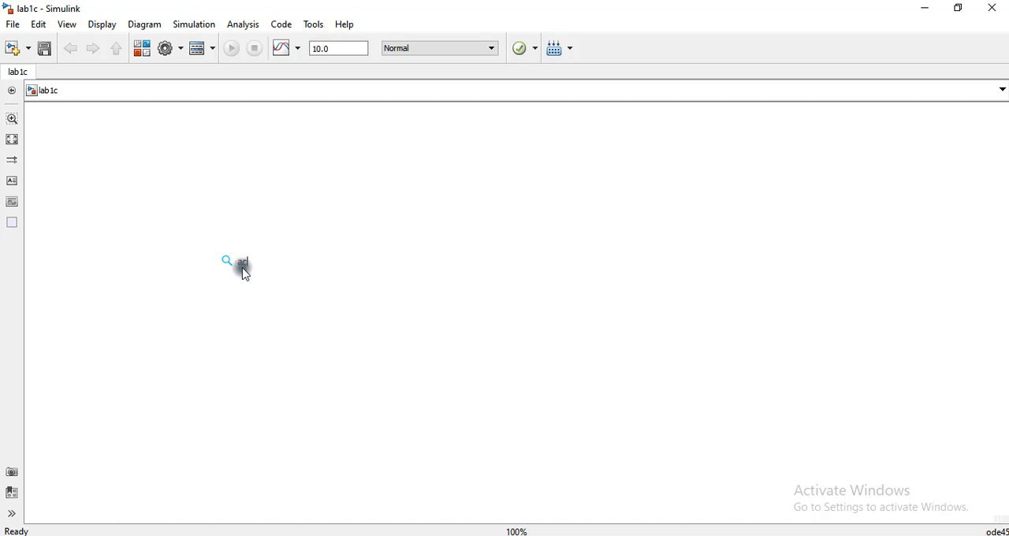
pyautogui.click(245, 273)
pyautogui.write('ac voltage')
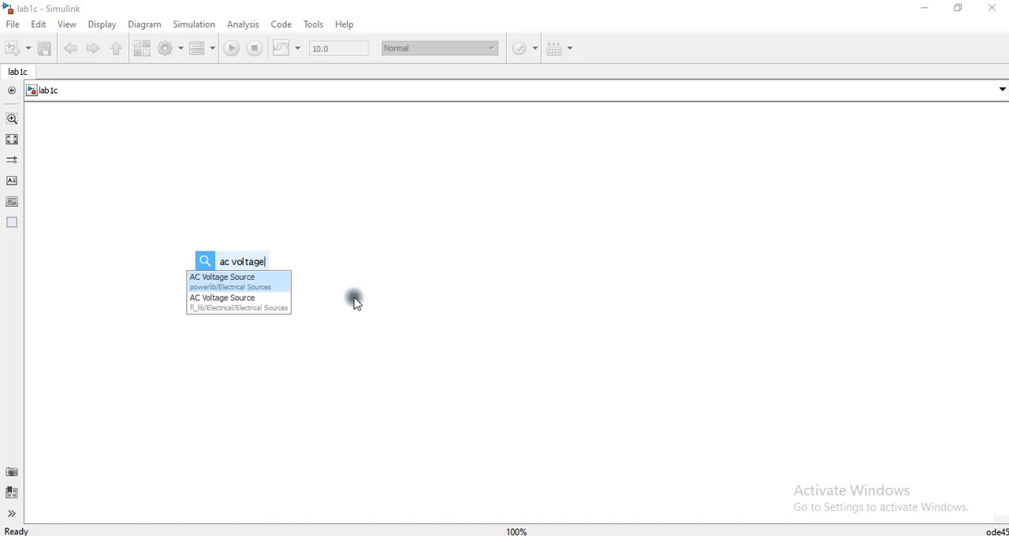
pyautogui.click(234, 284)
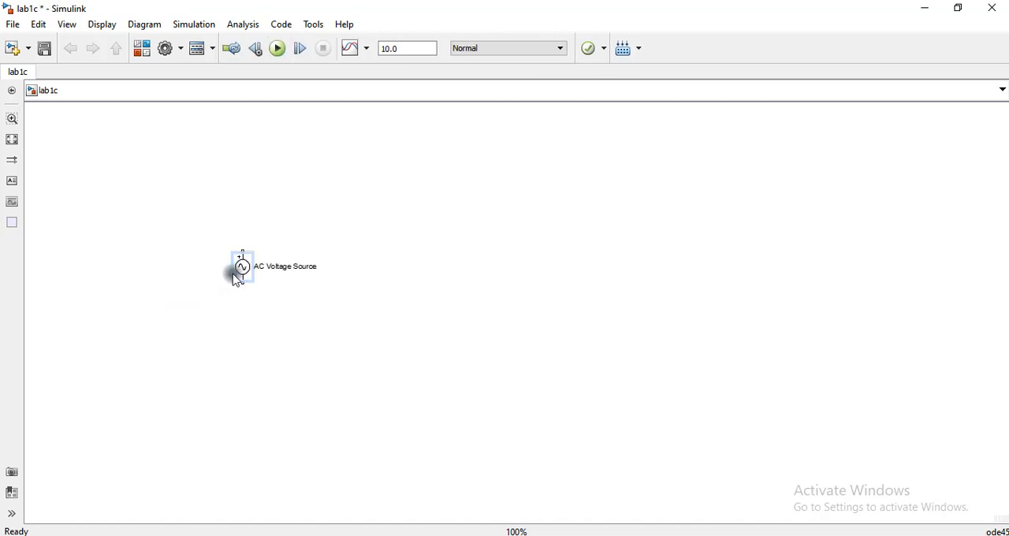
pyautogui.moveTo(236, 280); pyautogui.dragTo(159, 369)
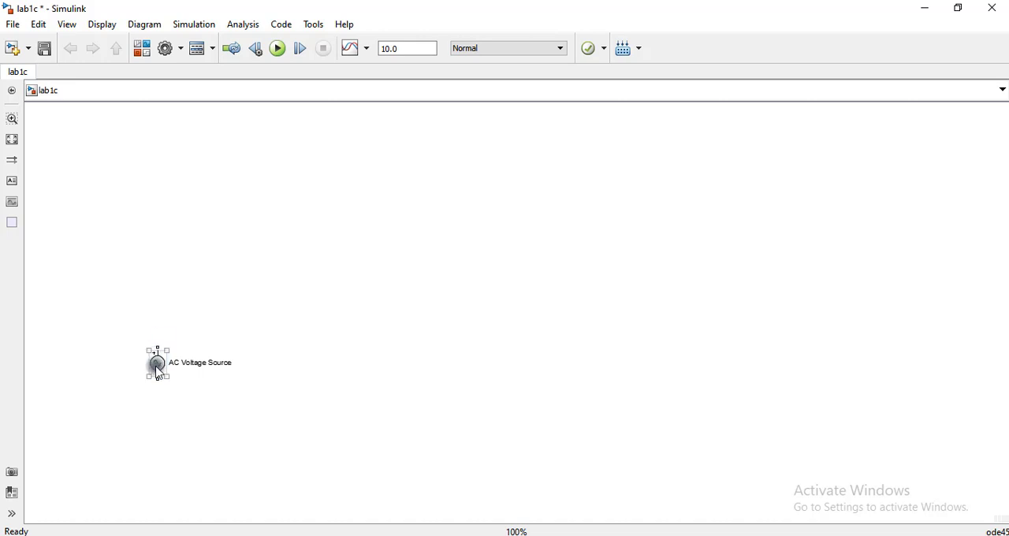
# - Set the AC Voltage Source's peak amplitude to 1.14*80 V and frequency to 50 Hz, and move the block slightly upward
pyautogui.doubleClick(158, 365)
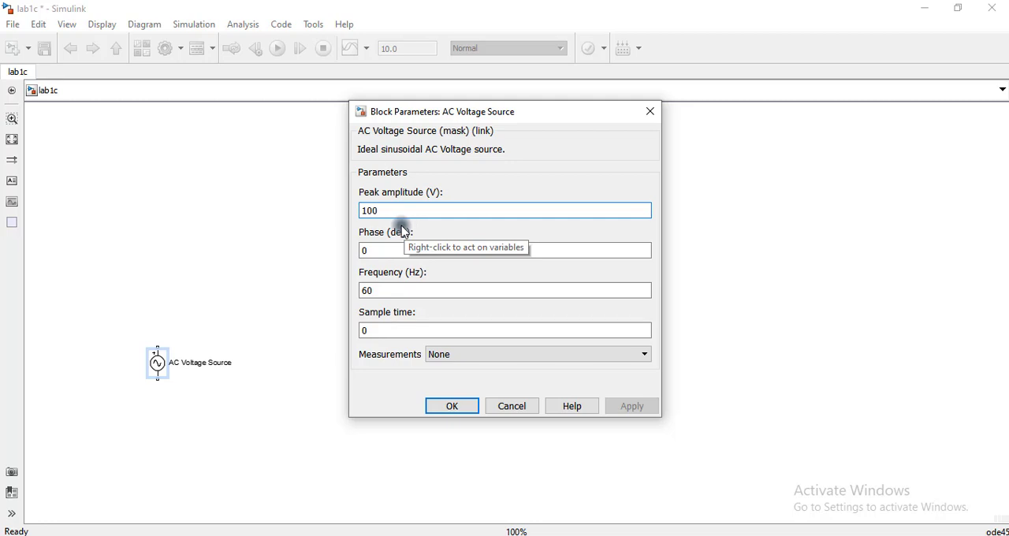
pyautogui.press('BackSpace')
pyautogui.press('BackSpace')
pyautogui.press('BackSpace')
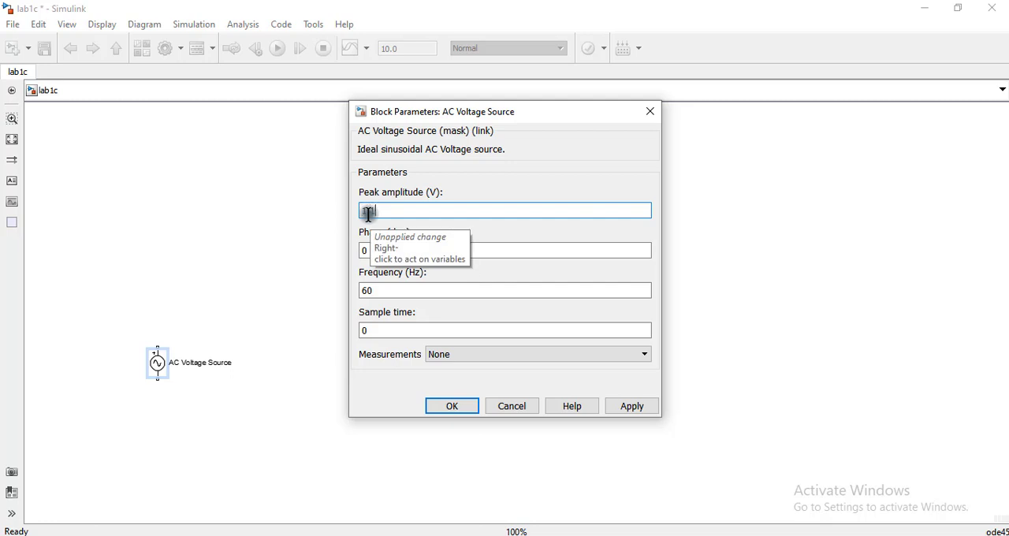
pyautogui.write('4*80')
pyautogui.doubleClick(397, 285)
pyautogui.write('50')
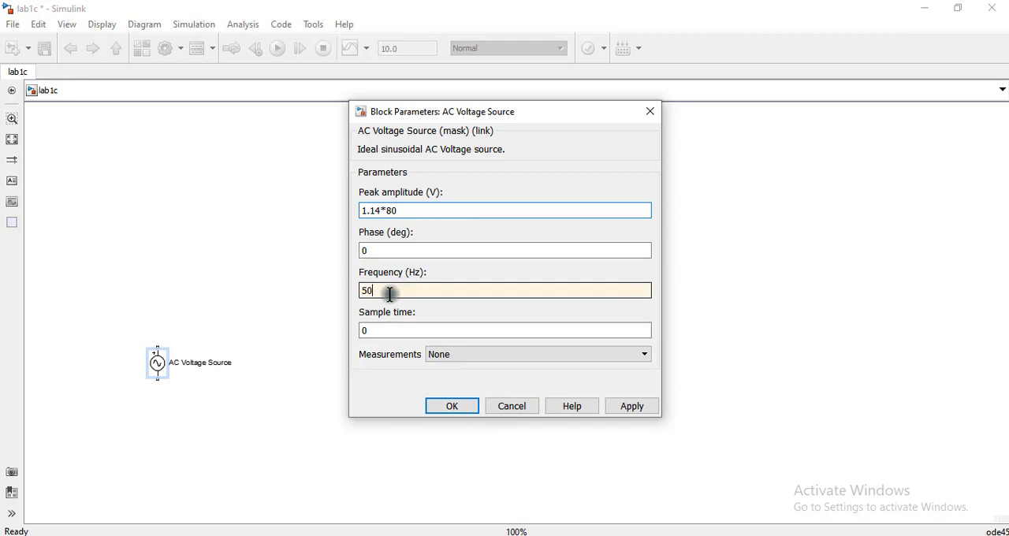
pyautogui.click(448, 407)
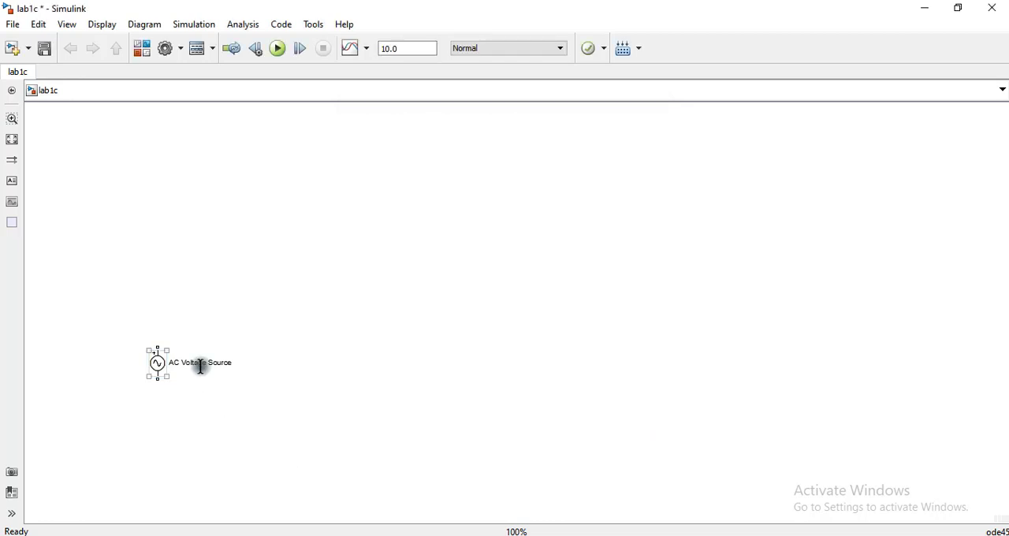
pyautogui.moveTo(160, 356); pyautogui.dragTo(160, 332)
# - Add a Current Measurement block from powerlib/Measurements and place it above the AC Voltage Source, offset to its right
pyautogui.click(377, 310)
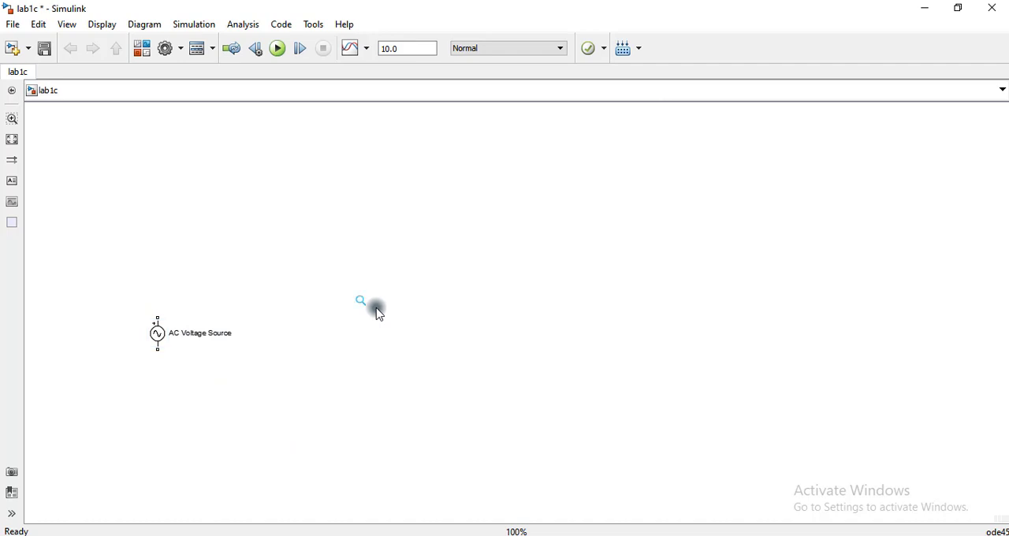
pyautogui.write('current')
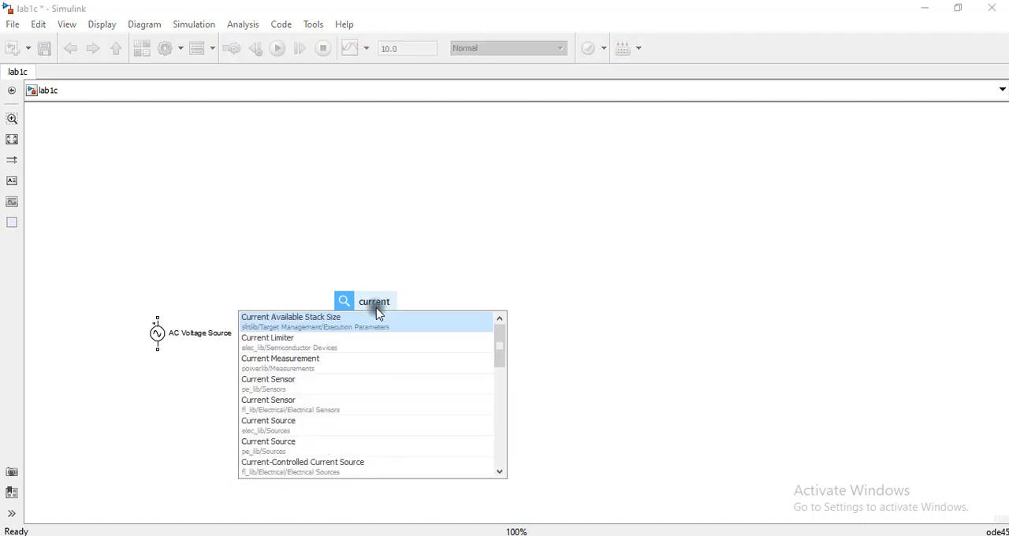
pyautogui.click(319, 363)
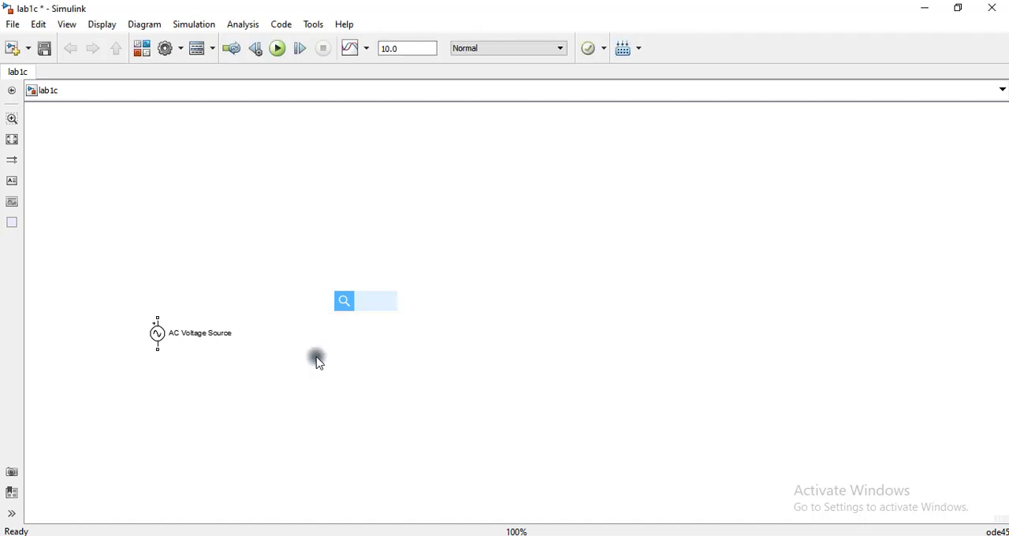
pyautogui.moveTo(362, 310); pyautogui.dragTo(261, 186)
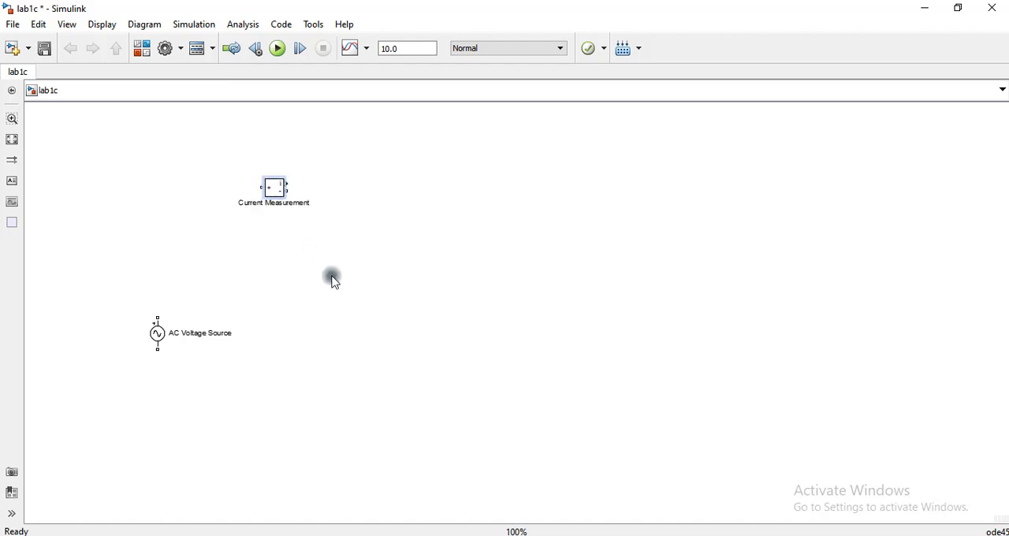
# - Add a Series RLC Branch from powerlib/Elements and place it to the right of the Current Measurement block
pyautogui.doubleClick(403, 351)
pyautogui.write('series')
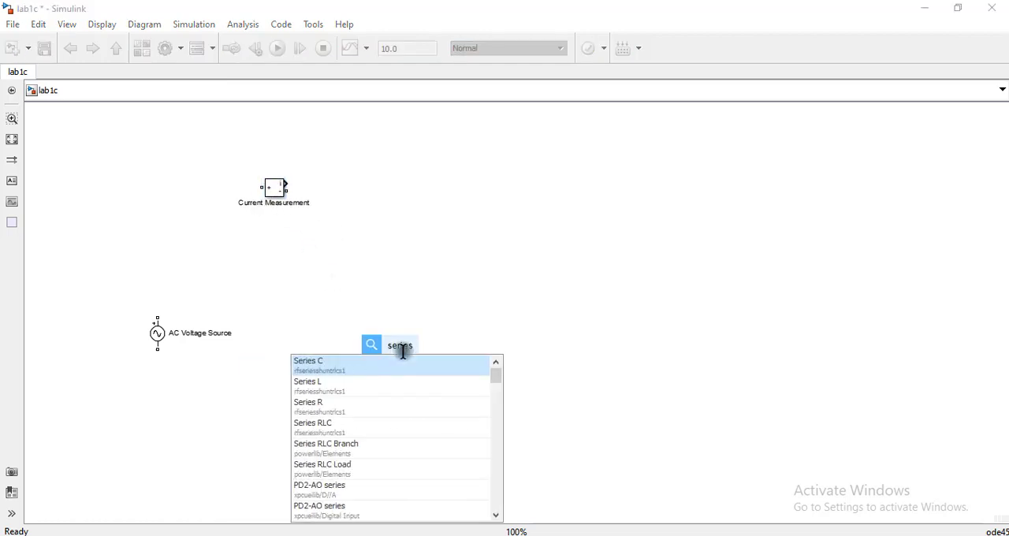
pyautogui.click(356, 447)
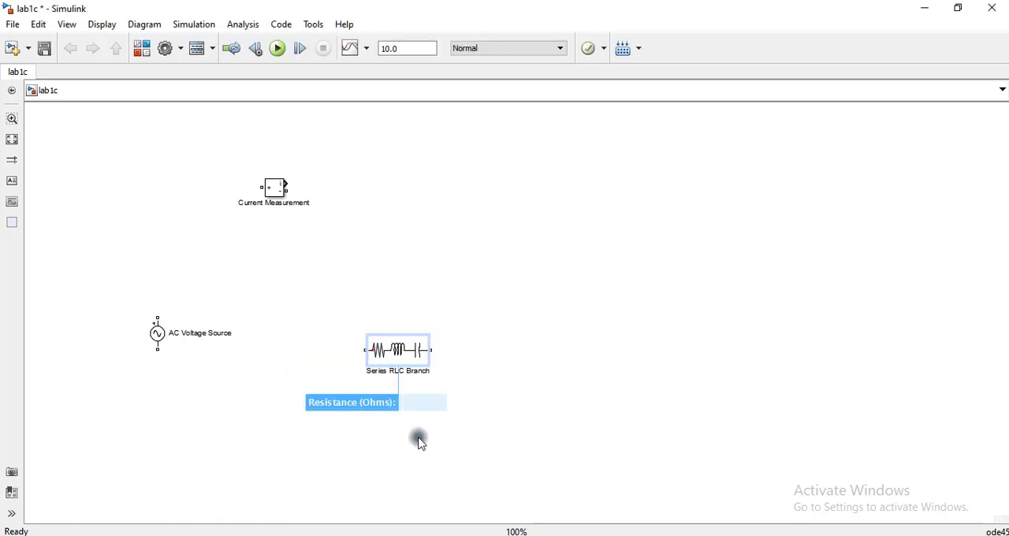
pyautogui.moveTo(399, 352); pyautogui.dragTo(420, 185)
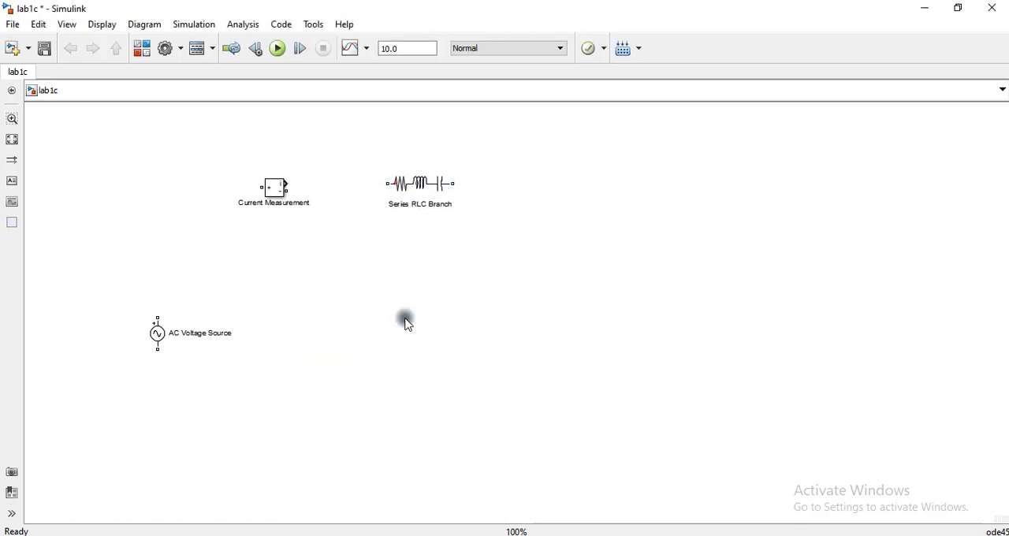
# - Add a Voltage Measurement block from powerlib/Measurements and place it to the right of the Series RLC Branch
pyautogui.doubleClick(406, 323)
pyautogui.write('volta')
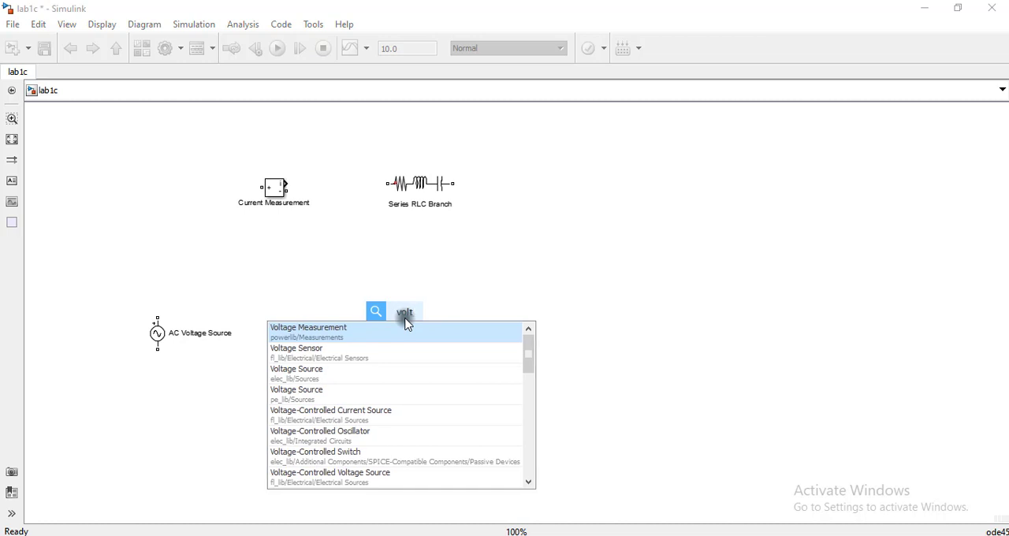
pyautogui.click(386, 330)
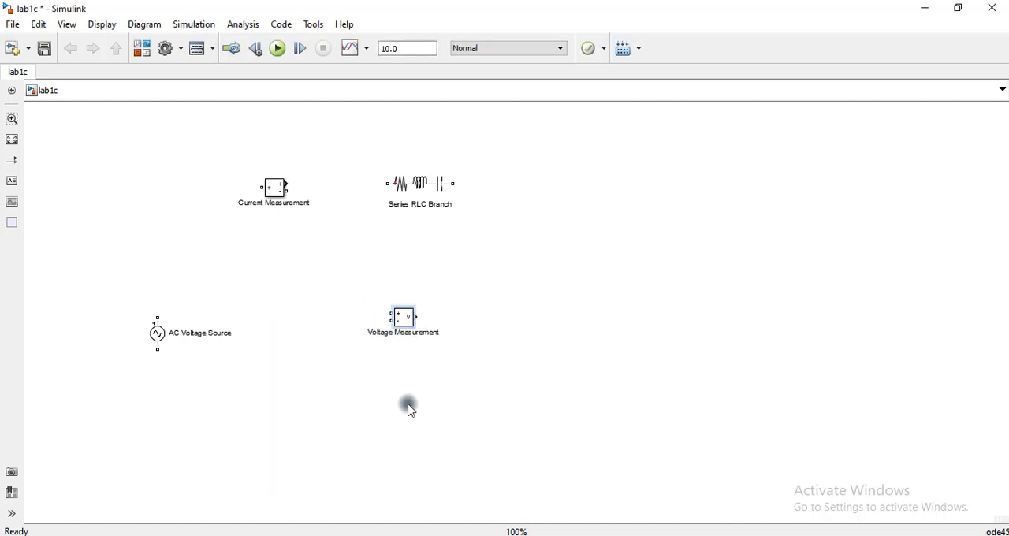
pyautogui.moveTo(402, 317); pyautogui.dragTo(542, 198)
# - Add a Scope from simulink/Sinks and place it to the right of the Voltage Measurement block
pyautogui.click(410, 310)
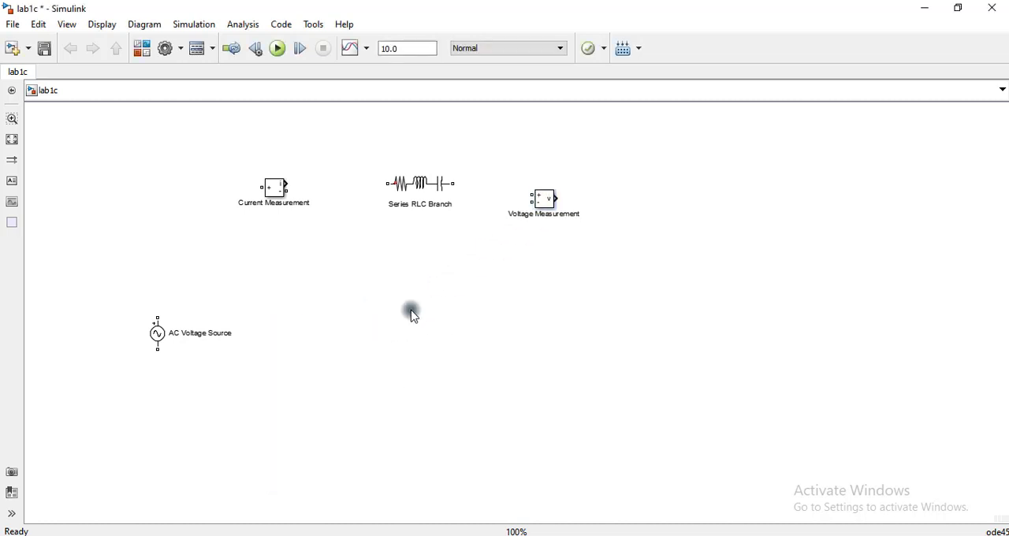
pyautogui.doubleClick(412, 314)
pyautogui.write('scope')
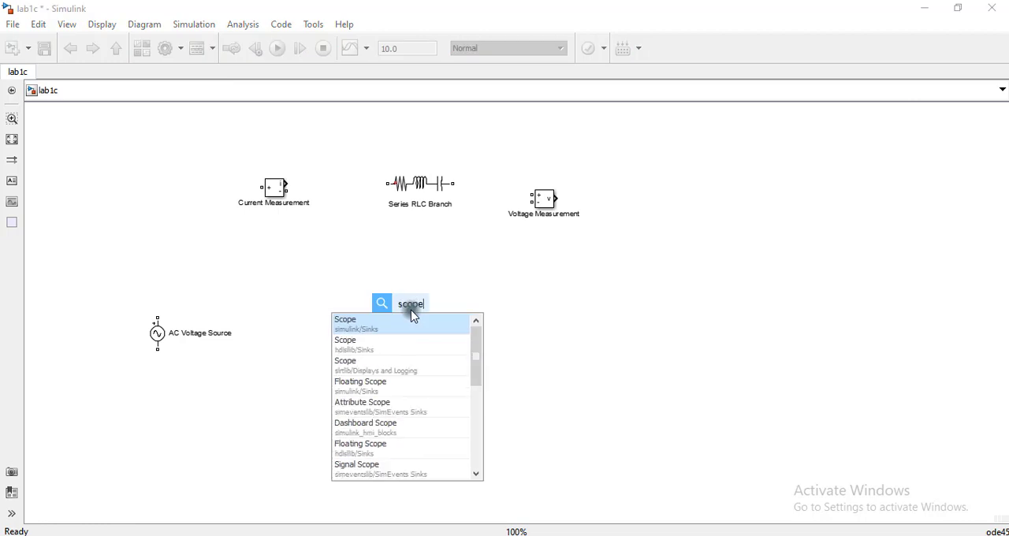
pyautogui.click(402, 321)
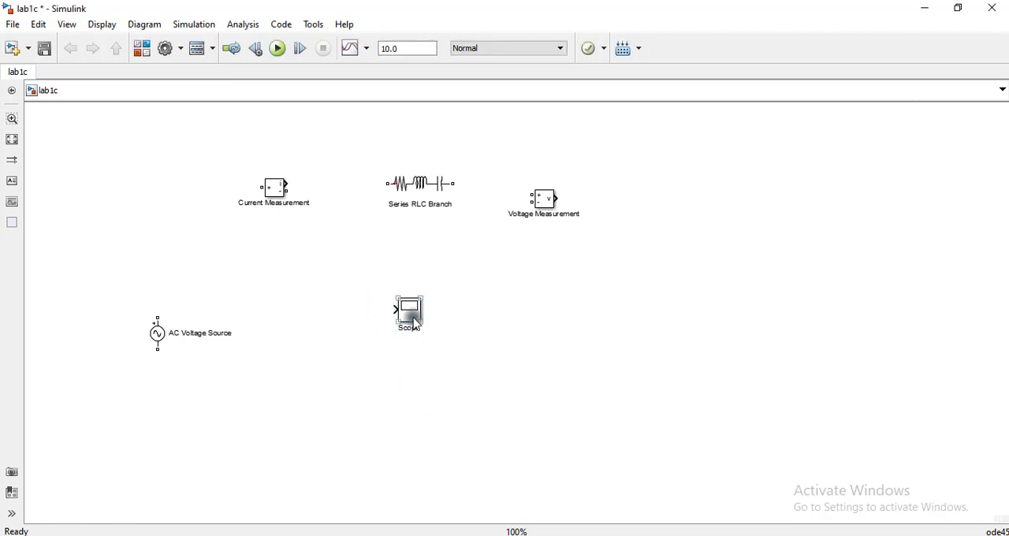
pyautogui.moveTo(404, 310); pyautogui.dragTo(726, 207)
# - Add an RMS block from powerlib_meascontrol/Measurements and place it above and to the left of the Current Measurement block
pyautogui.click(485, 331)
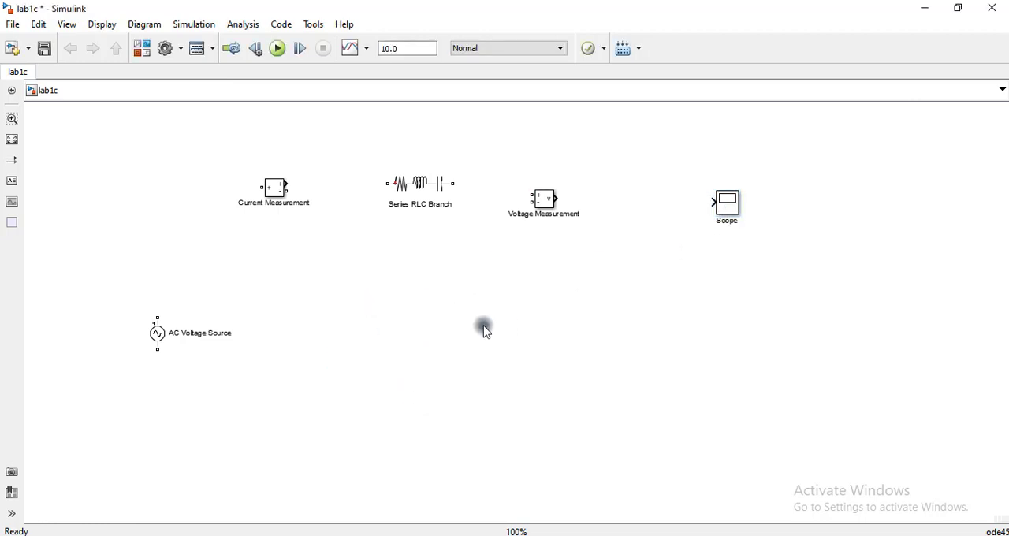
pyautogui.doubleClick(486, 331)
pyautogui.write('rms')
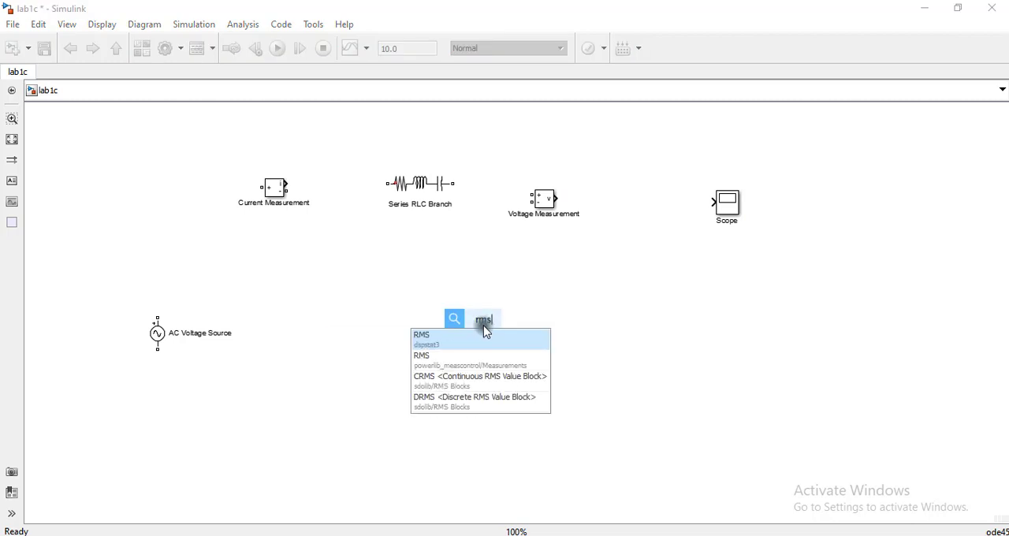
pyautogui.click(463, 364)
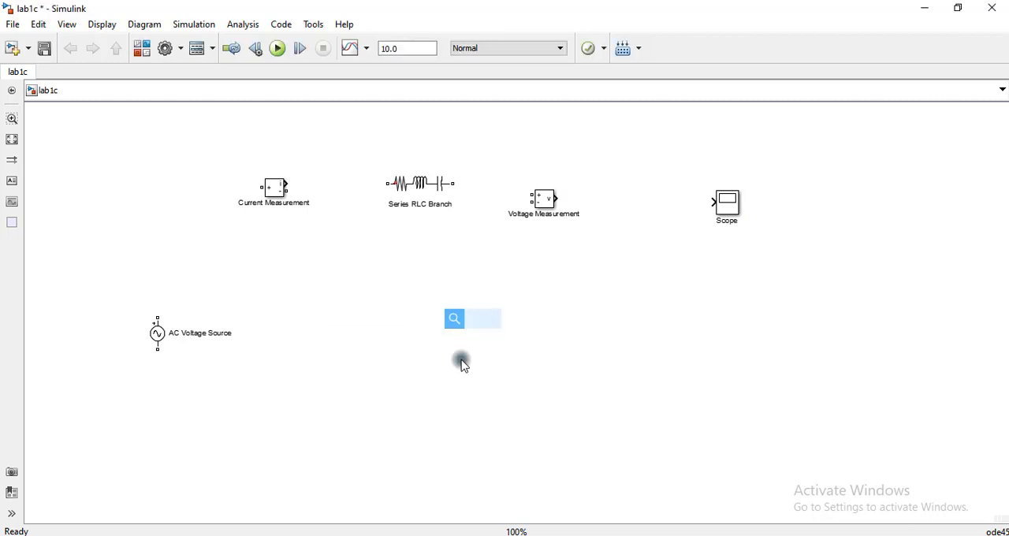
pyautogui.moveTo(484, 326); pyautogui.dragTo(168, 124)
# - Add a powergui block from powerlib and place it below the AC Voltage Source
pyautogui.click(550, 374)
pyautogui.write('po')
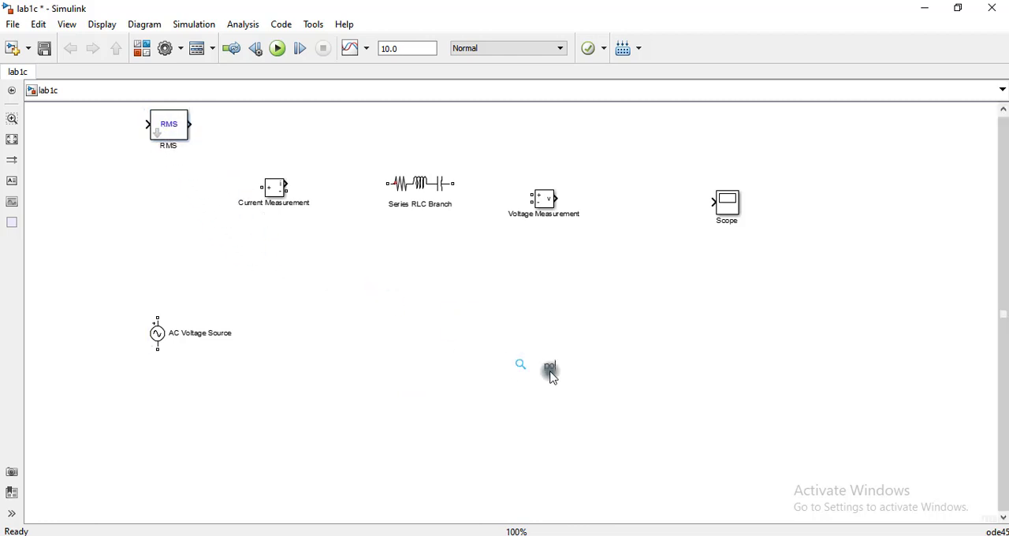
pyautogui.write('wer')
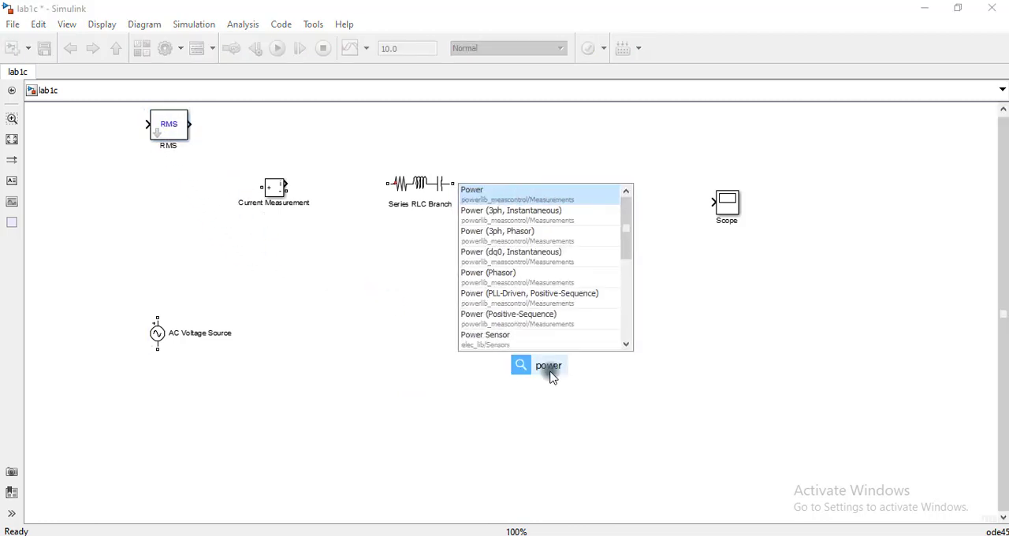
pyautogui.write('gui')
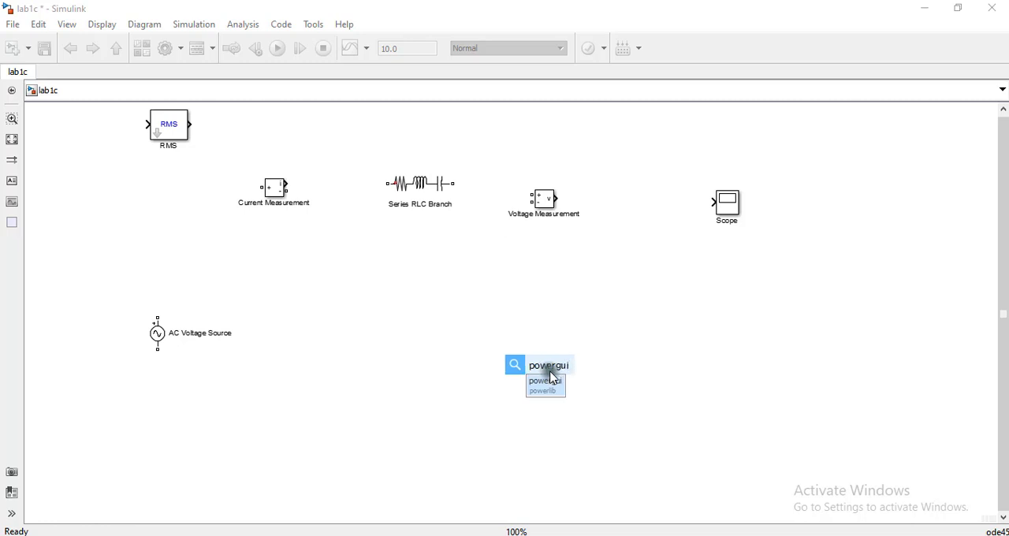
pyautogui.click(556, 388)
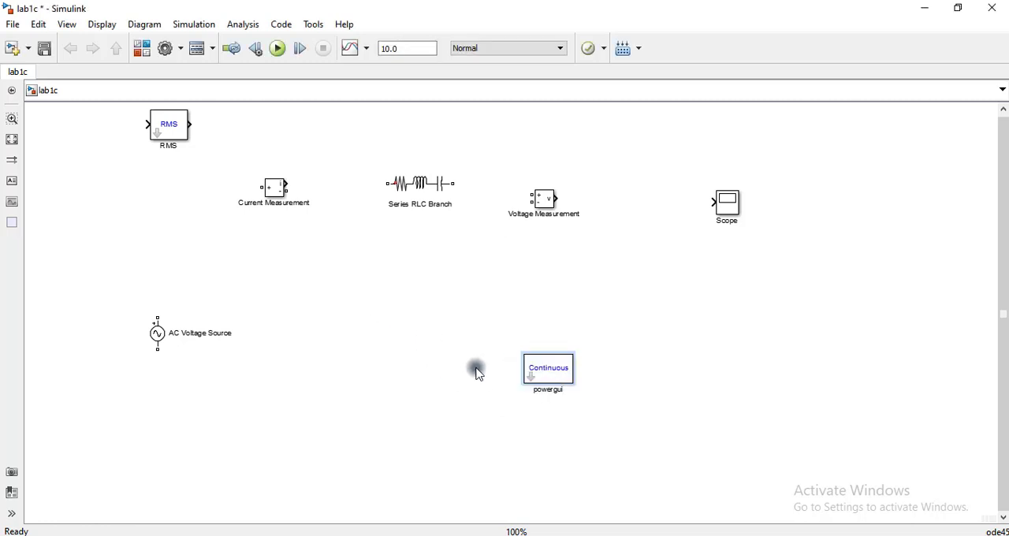
pyautogui.moveTo(548, 375); pyautogui.dragTo(183, 455)
pyautogui.click(396, 423)
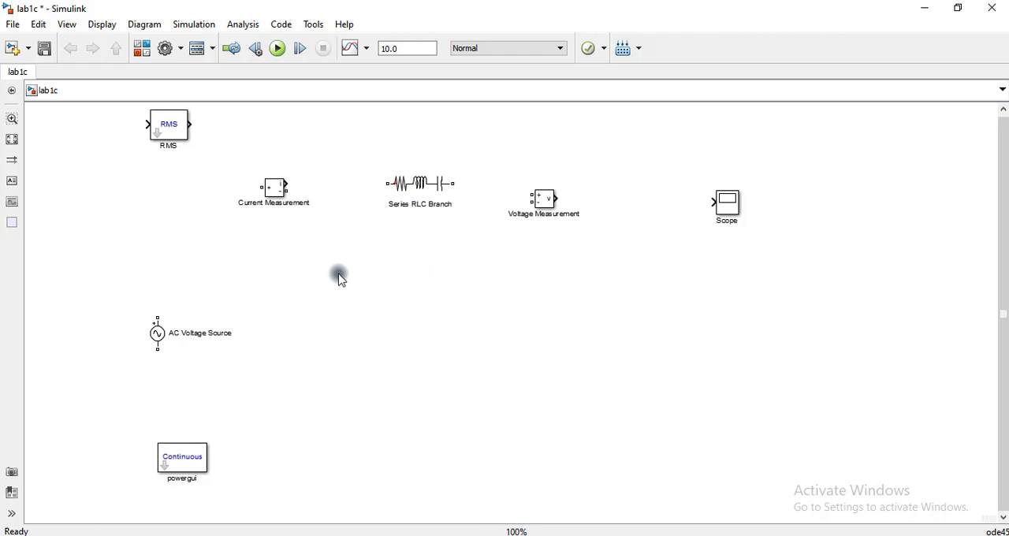
# - Duplicate the Series RLC Branch and place the copy directly below the original
pyautogui.click(419, 185)
pyautogui.moveTo(419, 187); pyautogui.dragTo(419, 298)
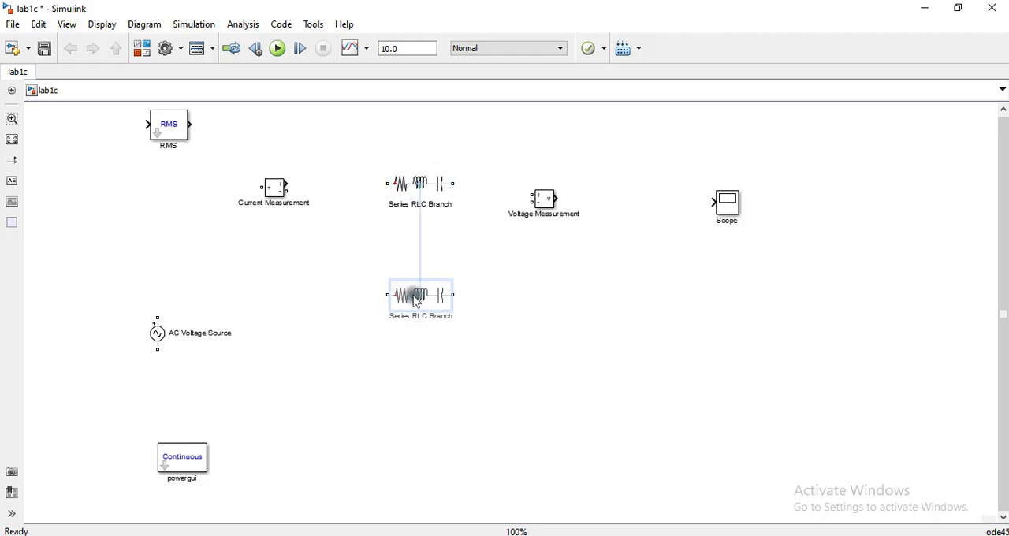
pyautogui.click(581, 346)
# - Set the branch type of the upper Series RLC Branch to R
pyautogui.click(421, 197)
pyautogui.doubleClick(421, 197)
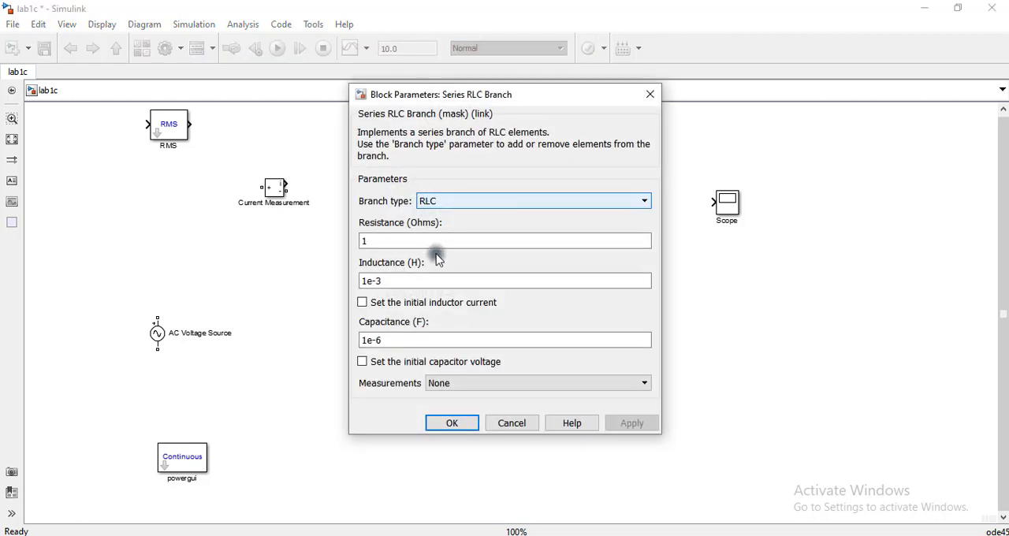
pyautogui.click(449, 211)
pyautogui.click(447, 227)
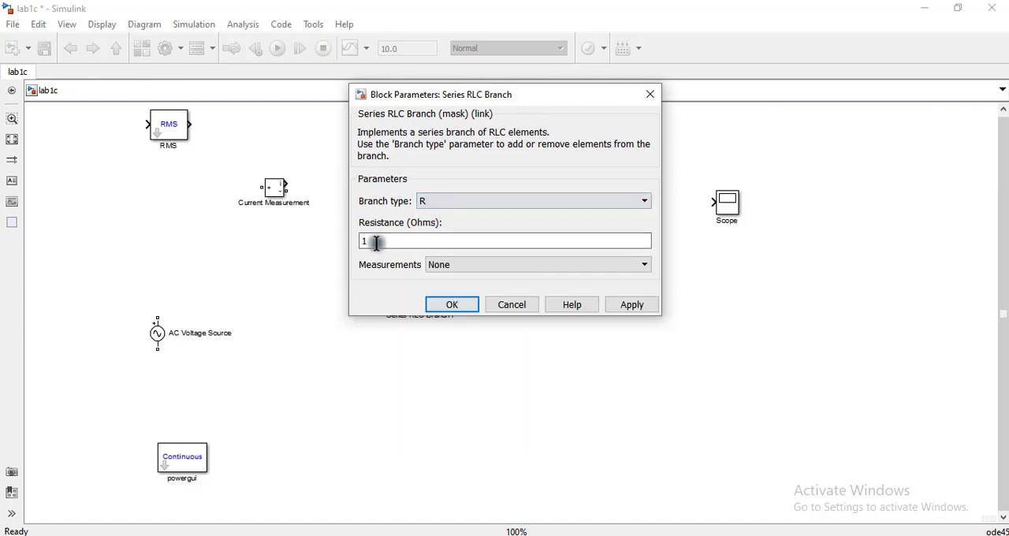
# - Set the resistance of the upper Series RLC Branch to 1100 ohms, as given in the first row of the lab table
pyautogui.doubleClick(376, 242)
pyautogui.click(526, 535)
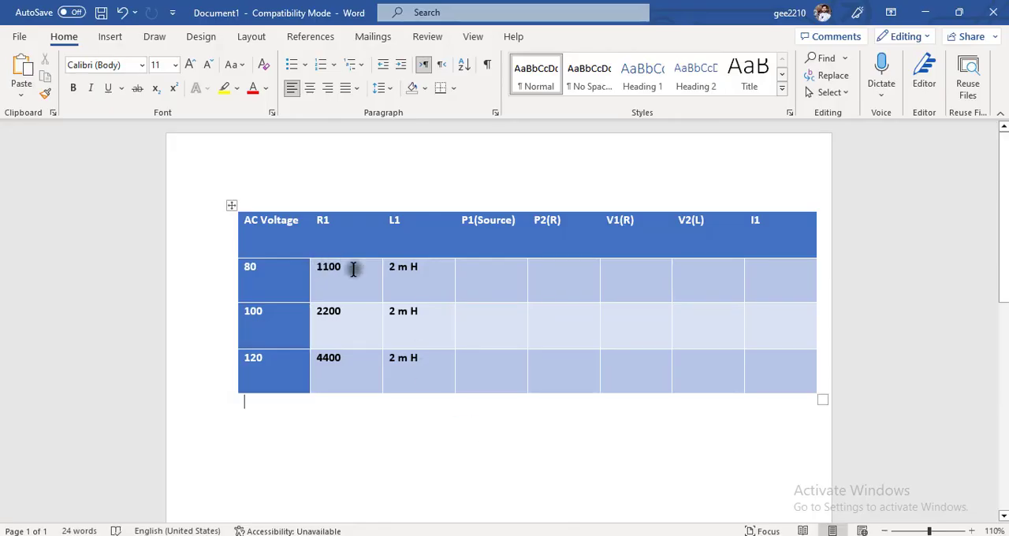
pyautogui.click(925, 12)
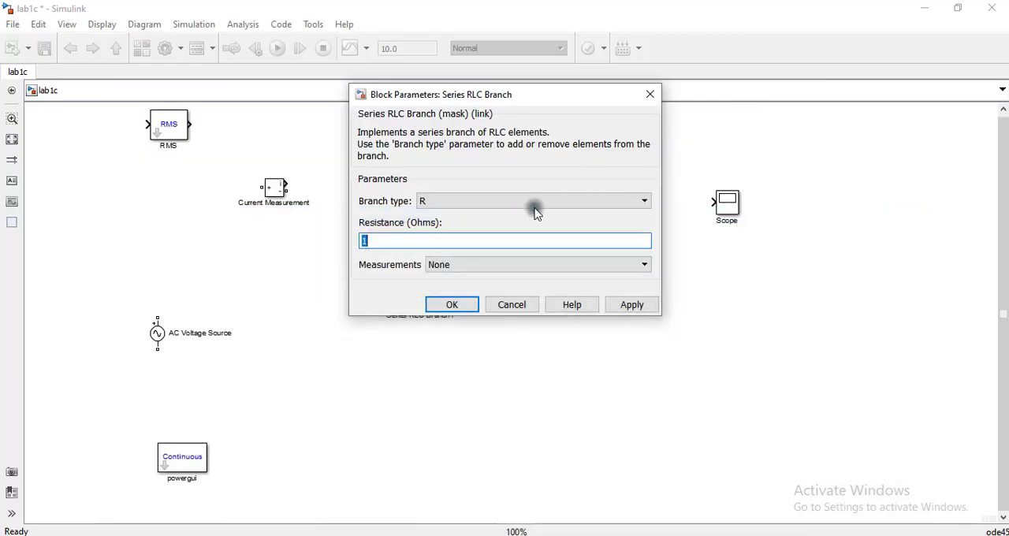
pyautogui.click(487, 237)
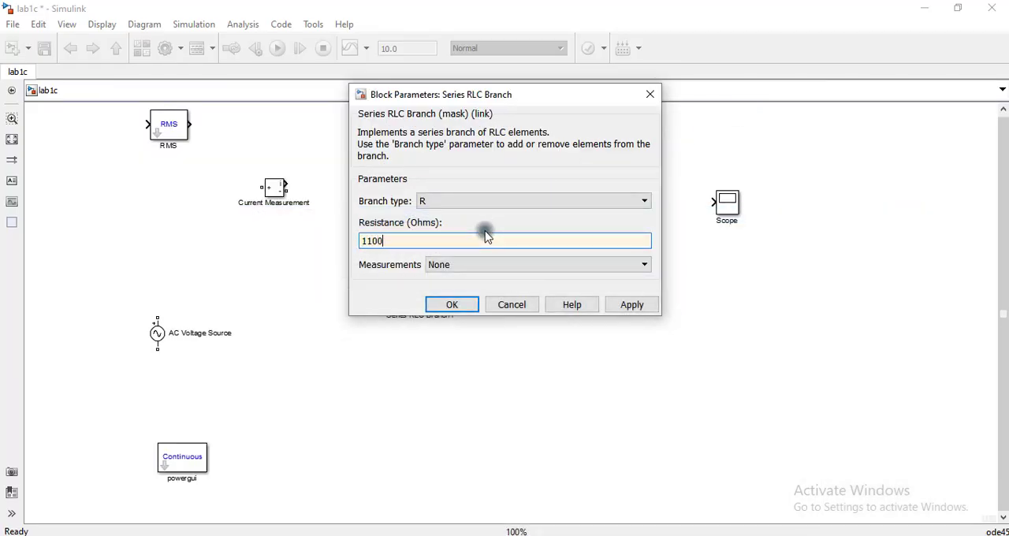
pyautogui.click(446, 304)
pyautogui.click(431, 208)
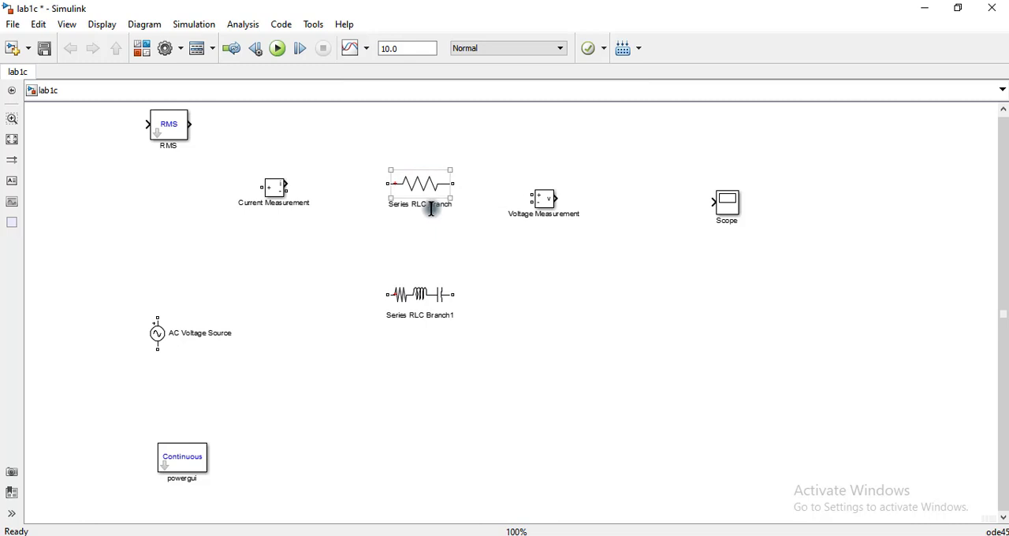
# - Set the lower Series RLC Branch to branch type L with an inductance of 2e-3 H
pyautogui.doubleClick(420, 293)
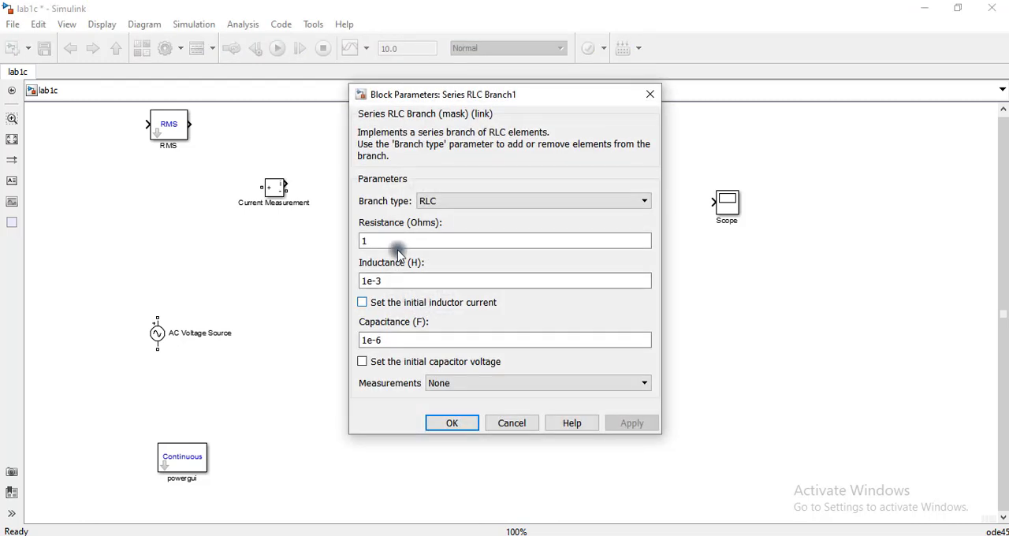
pyautogui.click(461, 202)
pyautogui.click(448, 236)
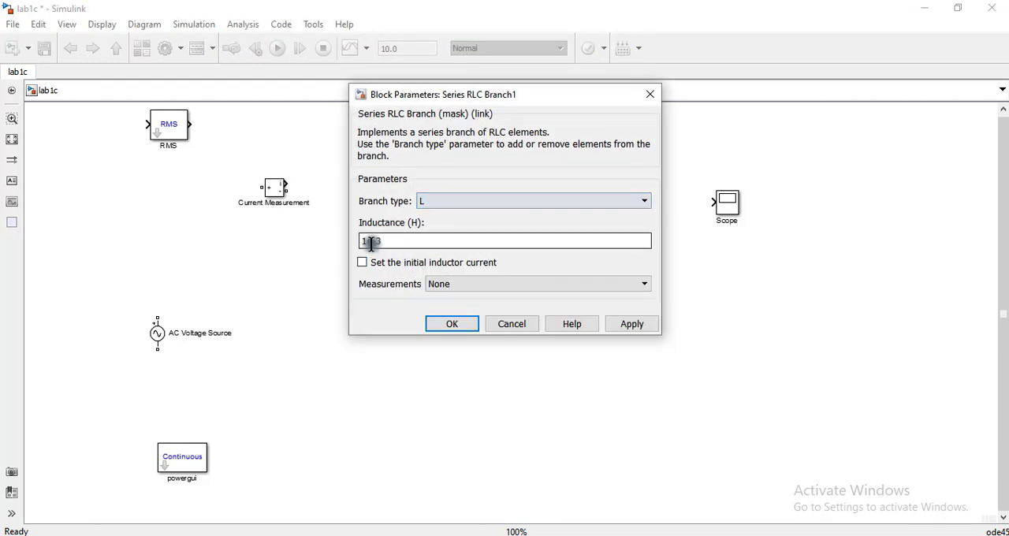
pyautogui.doubleClick(368, 242)
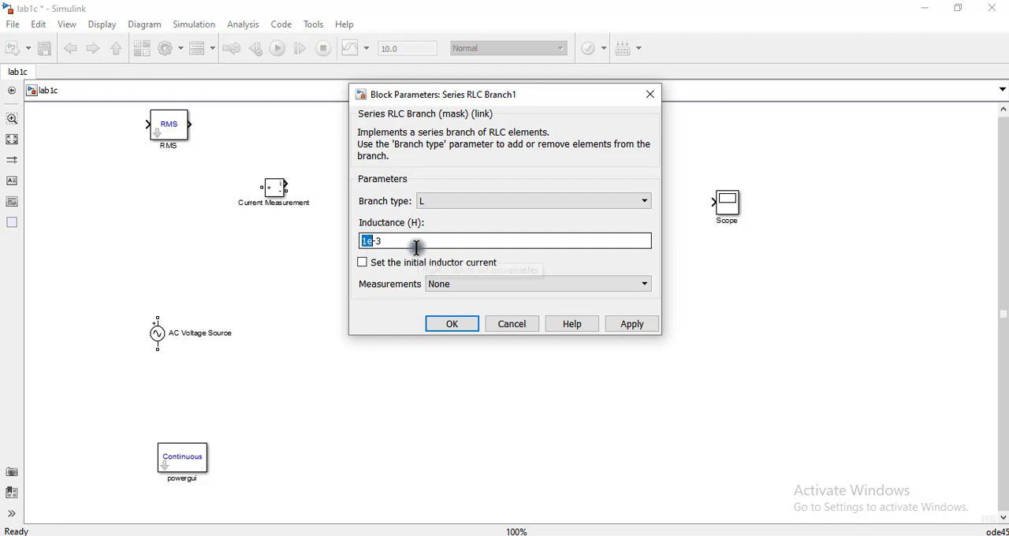
pyautogui.press('Home')
pyautogui.press('BackSpace')
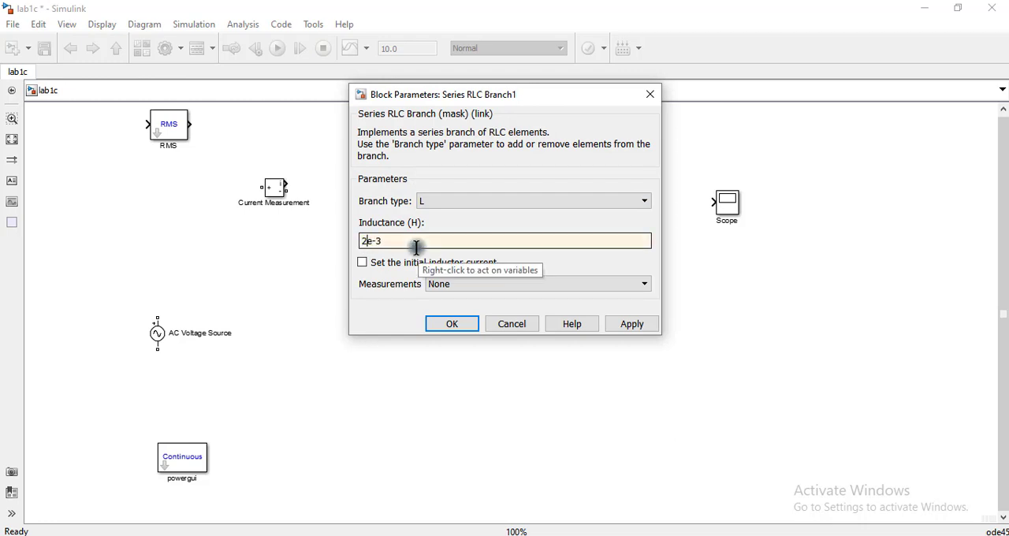
pyautogui.click(452, 323)
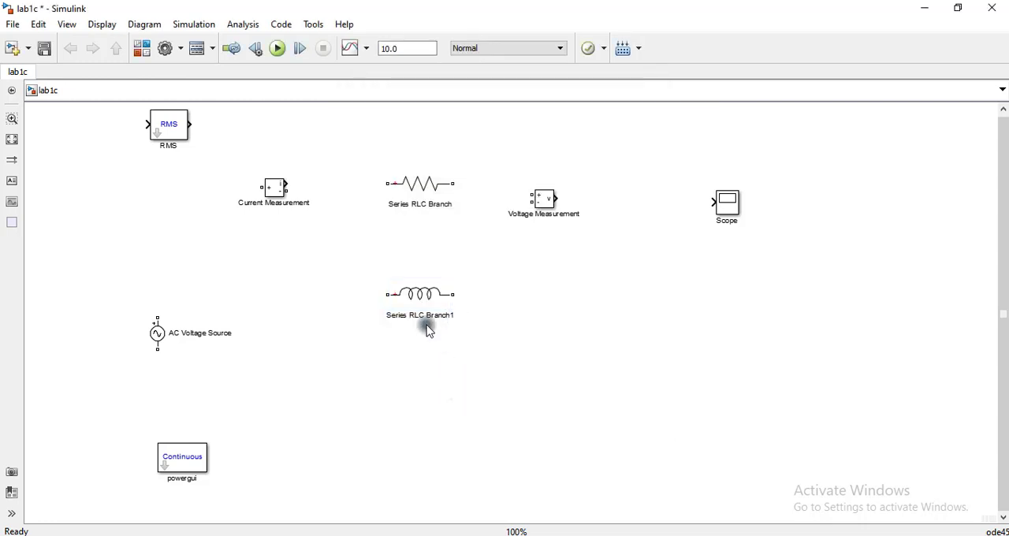
# - Rename the resistor block to R and the inductor block to L
pyautogui.moveTo(422, 304); pyautogui.dragTo(429, 298)
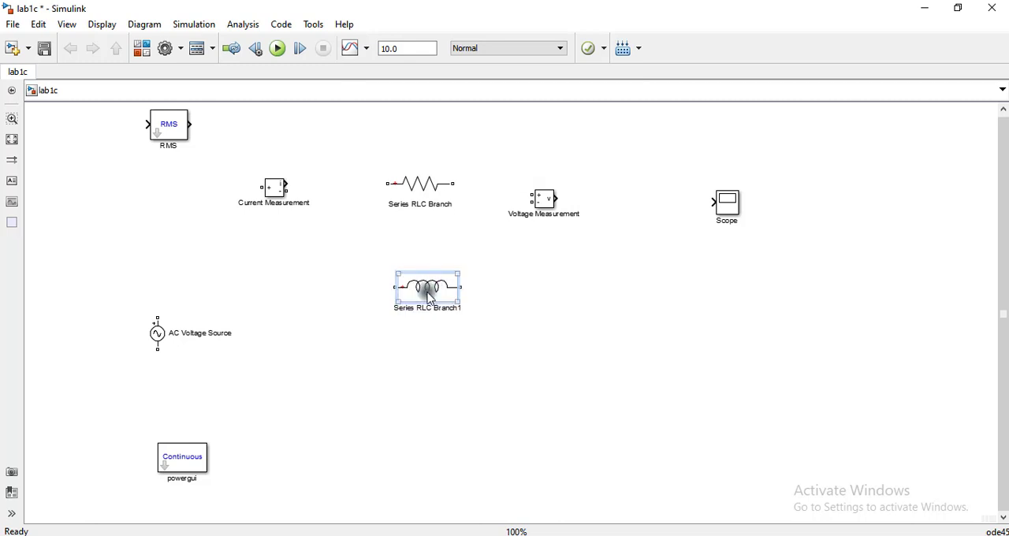
pyautogui.doubleClick(412, 206)
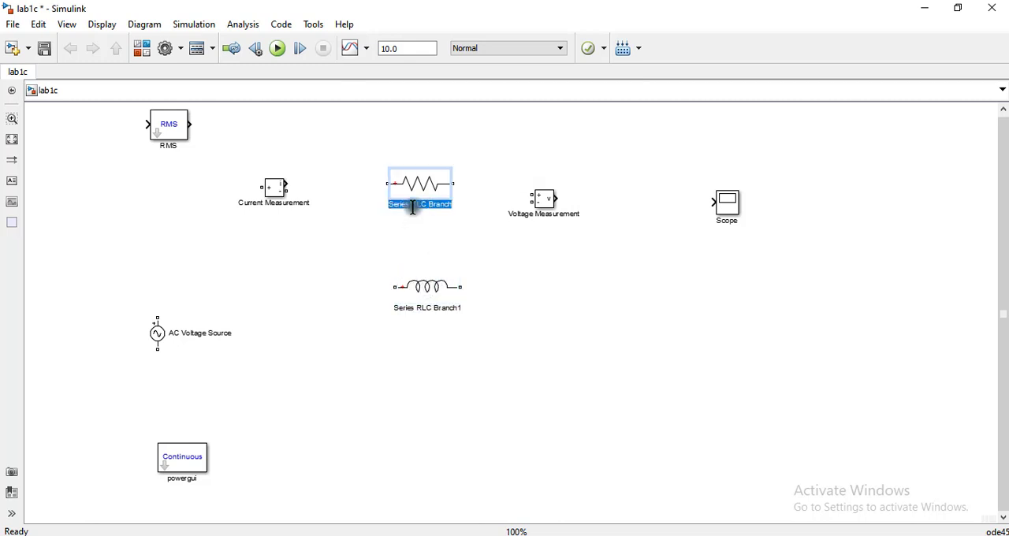
pyautogui.click(435, 389)
pyautogui.doubleClick(427, 308)
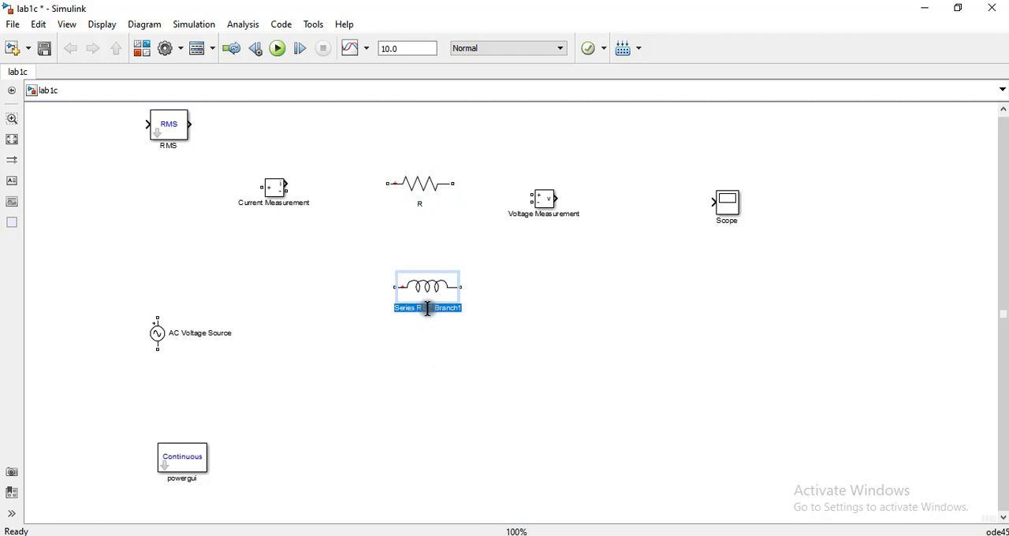
pyautogui.press('BackSpace')
pyautogui.write('L')
pyautogui.click(390, 374)
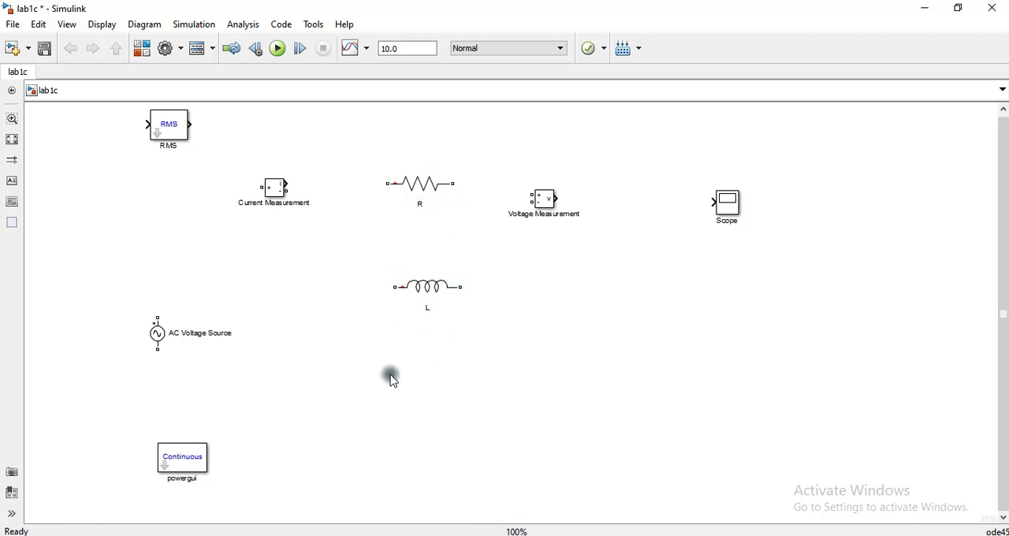
# - Rotate the R and L blocks to vertical and stack them in series below the Voltage Measurement block, with L connected beneath R
pyautogui.click(441, 287)
pyautogui.click(415, 182)
pyautogui.click(427, 279)
pyautogui.moveTo(429, 307); pyautogui.dragTo(433, 399)
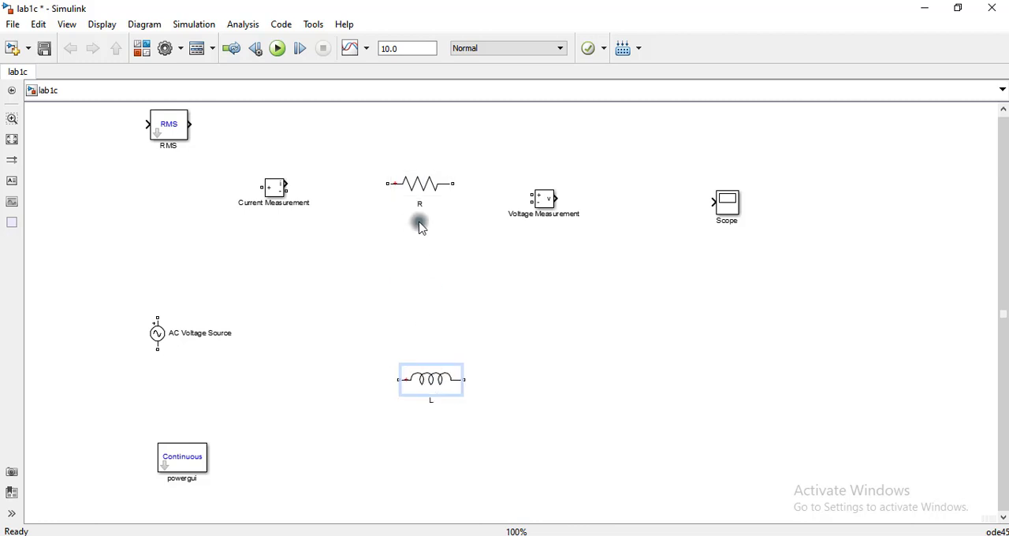
pyautogui.click(418, 186)
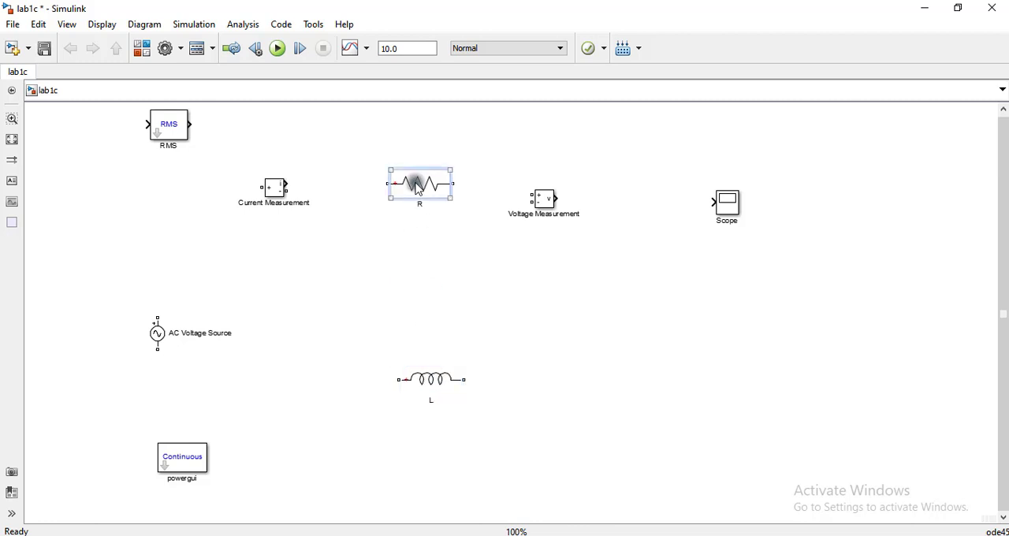
pyautogui.hotkey('ctrl', 'r')
pyautogui.click(442, 386)
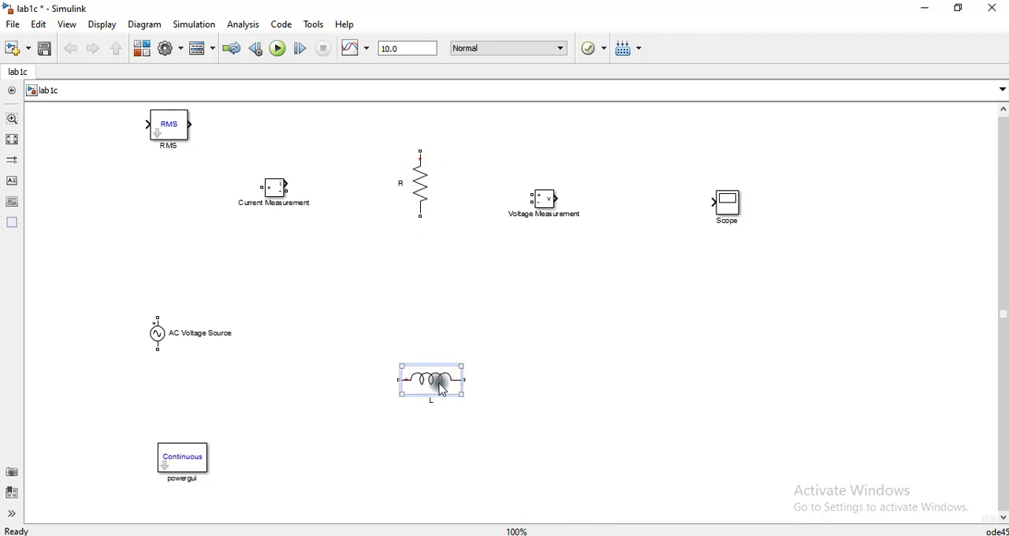
pyautogui.hotkey('ctrl', 'r')
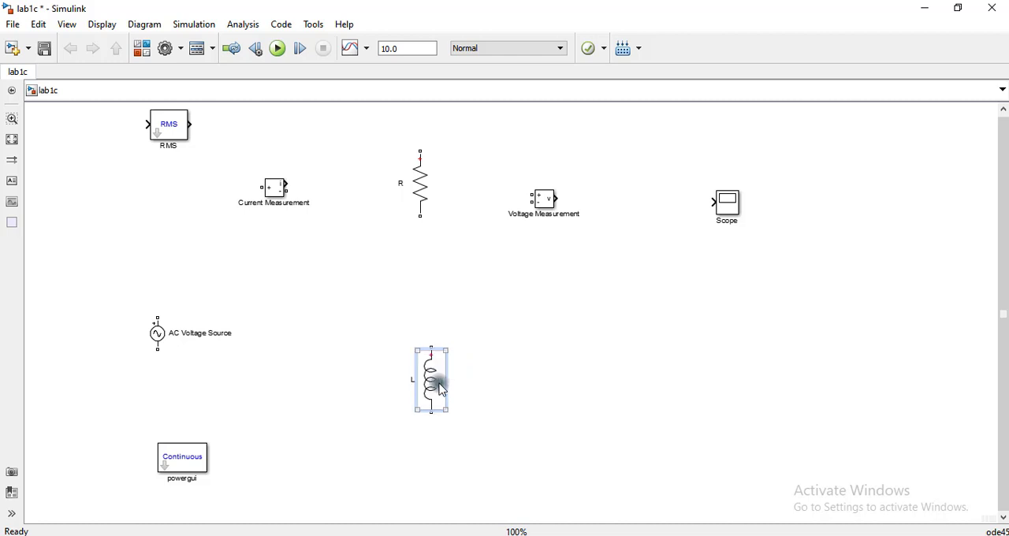
pyautogui.moveTo(417, 182); pyautogui.dragTo(576, 300)
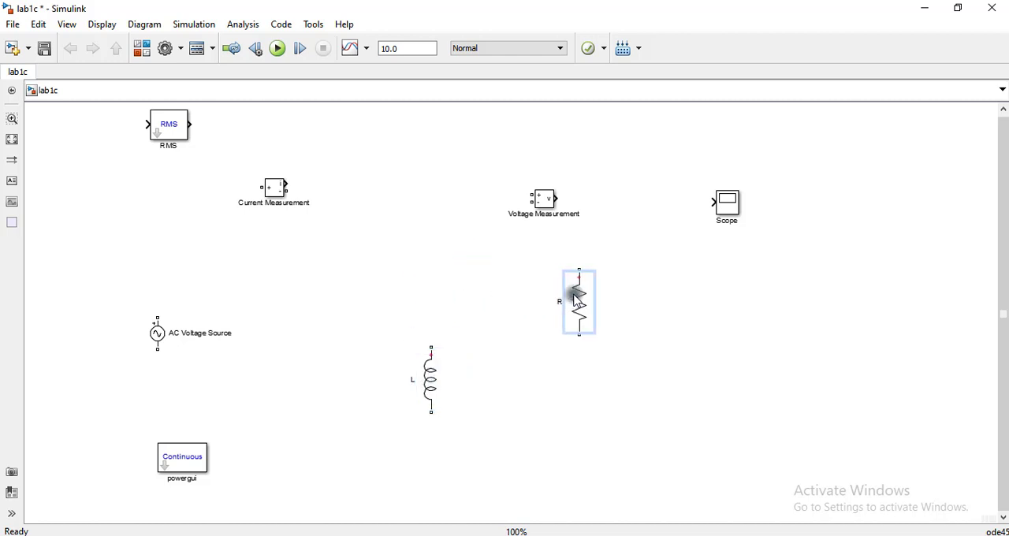
pyautogui.moveTo(438, 382); pyautogui.dragTo(580, 418)
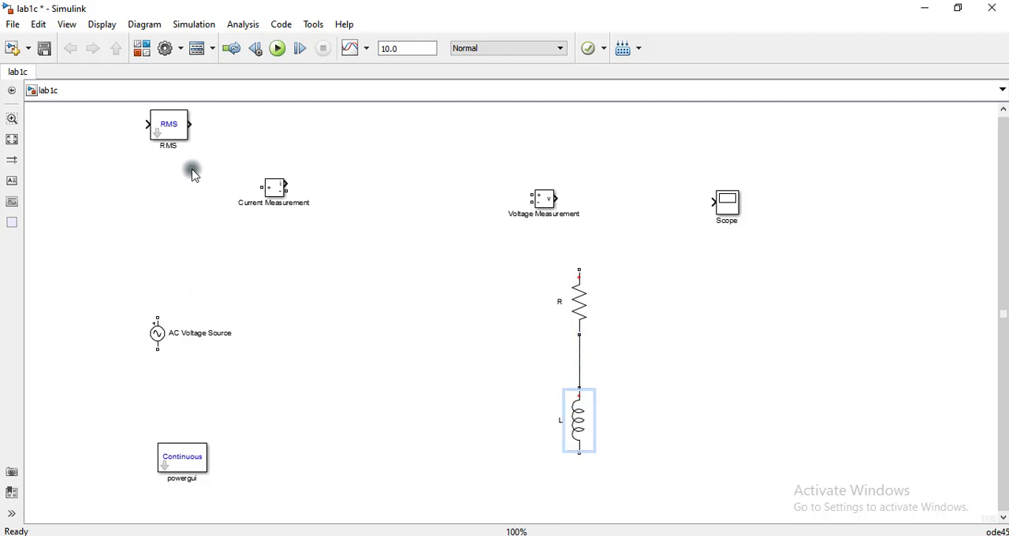
# - Wire the AC Voltage Source, Current Measurement, R and L into a closed series loop, moving powergui outside it to the lower right of L
pyautogui.moveTo(278, 193); pyautogui.dragTo(292, 257)
pyautogui.moveTo(158, 316)
pyautogui.mouseDown()
pyautogui.moveTo(181, 289)
pyautogui.moveTo(280, 250)
pyautogui.moveTo(527, 250)
pyautogui.moveTo(574, 263)
pyautogui.mouseUp()
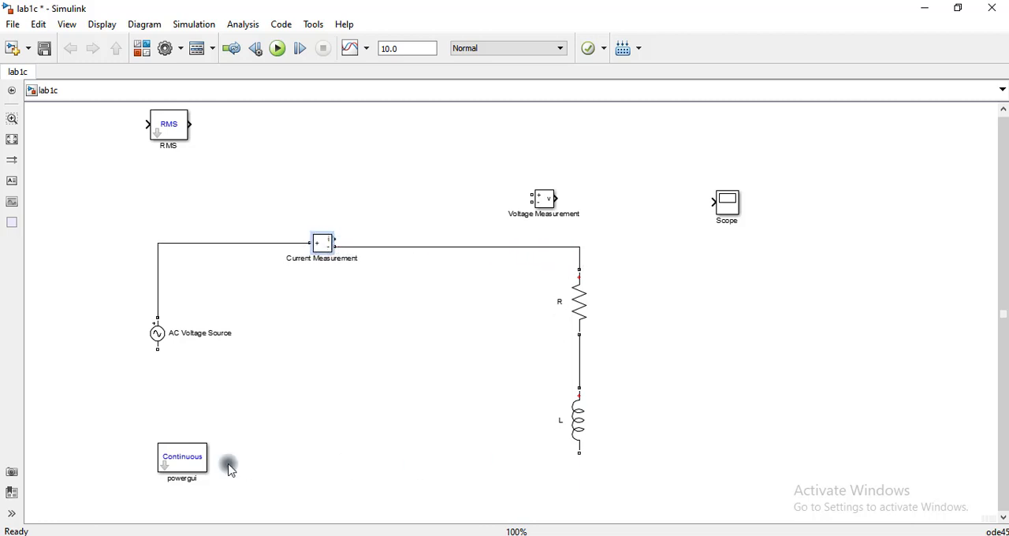
pyautogui.moveTo(176, 452); pyautogui.dragTo(692, 488)
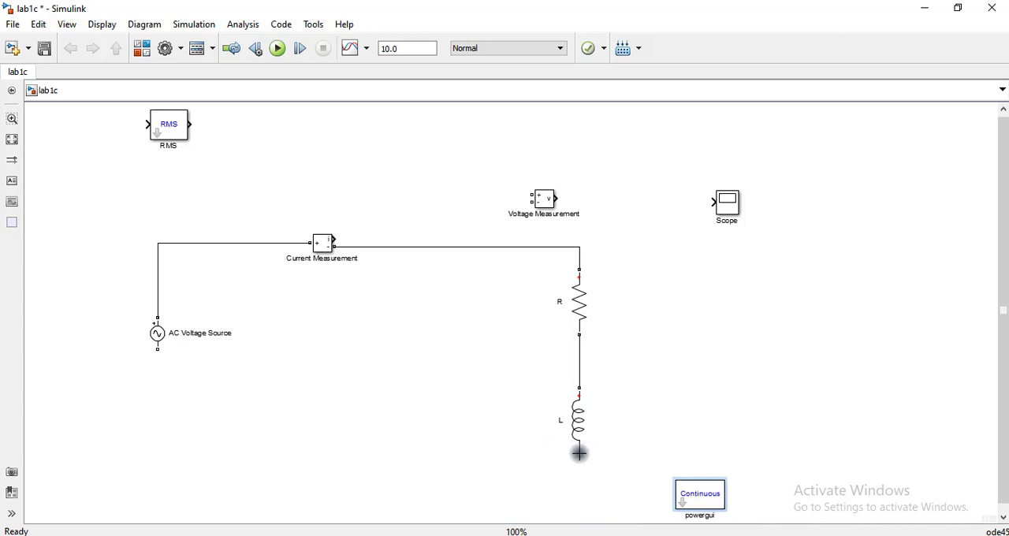
pyautogui.moveTo(579, 453)
pyautogui.mouseDown()
pyautogui.moveTo(273, 468)
pyautogui.moveTo(168, 405)
pyautogui.moveTo(157, 349)
pyautogui.mouseUp()
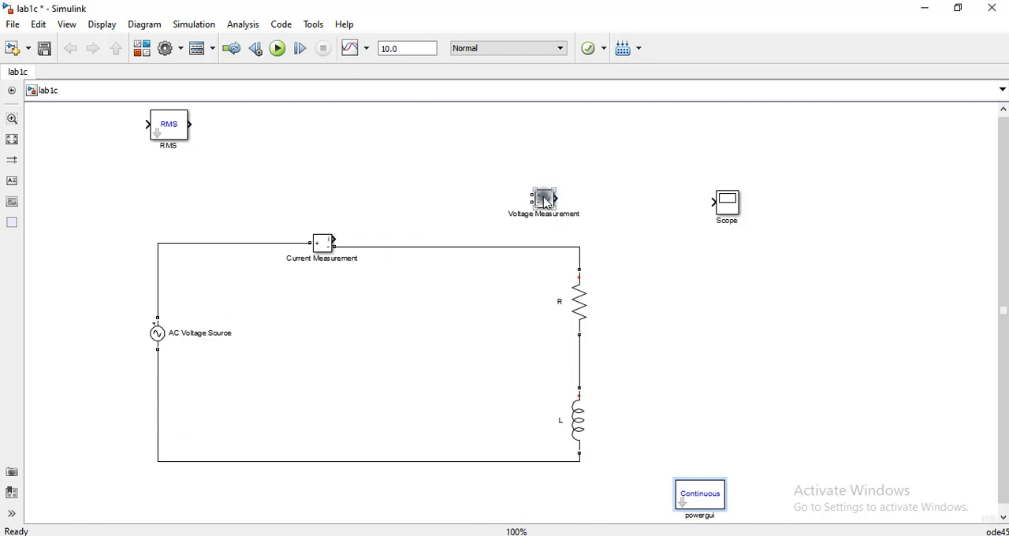
# - Place the Voltage Measurement block beside R, wire it across the resistor and rename it to VR
pyautogui.moveTo(544, 201); pyautogui.dragTo(682, 365)
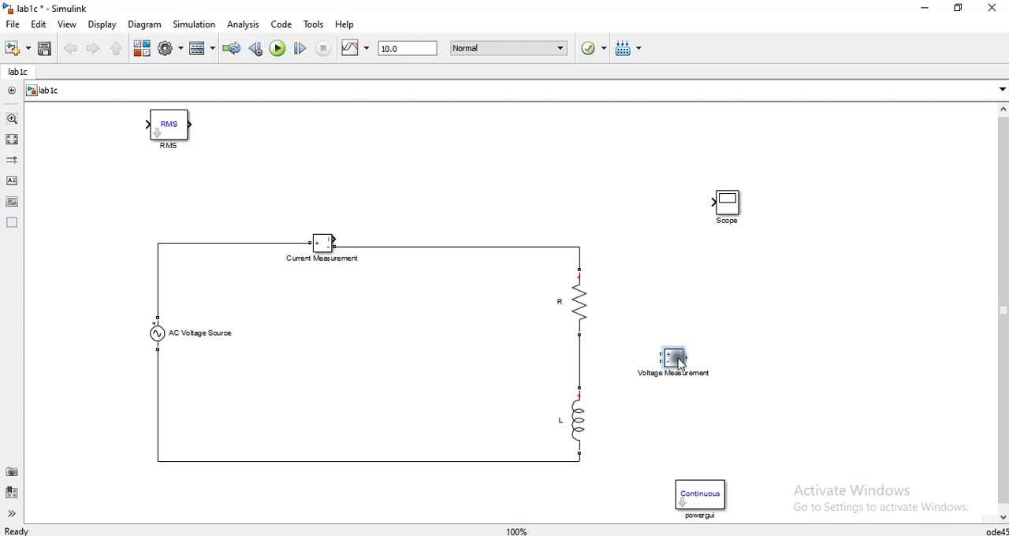
pyautogui.moveTo(682, 364); pyautogui.dragTo(686, 307)
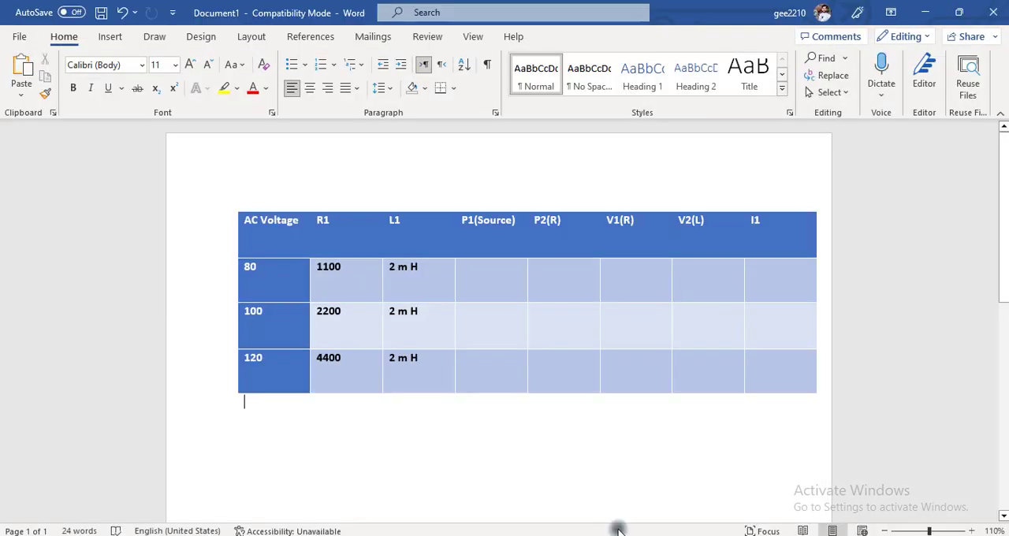
pyautogui.click(617, 529)
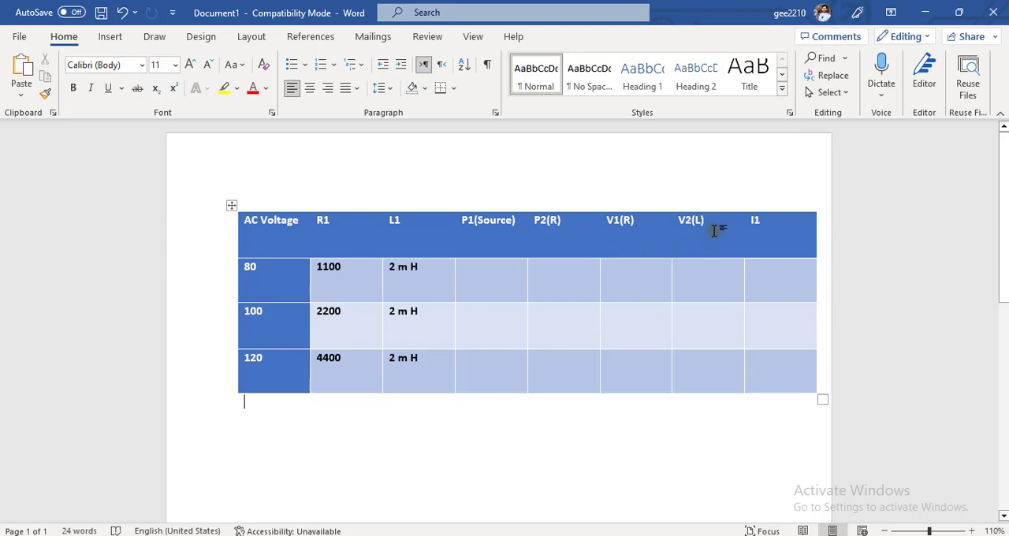
pyautogui.click(932, 8)
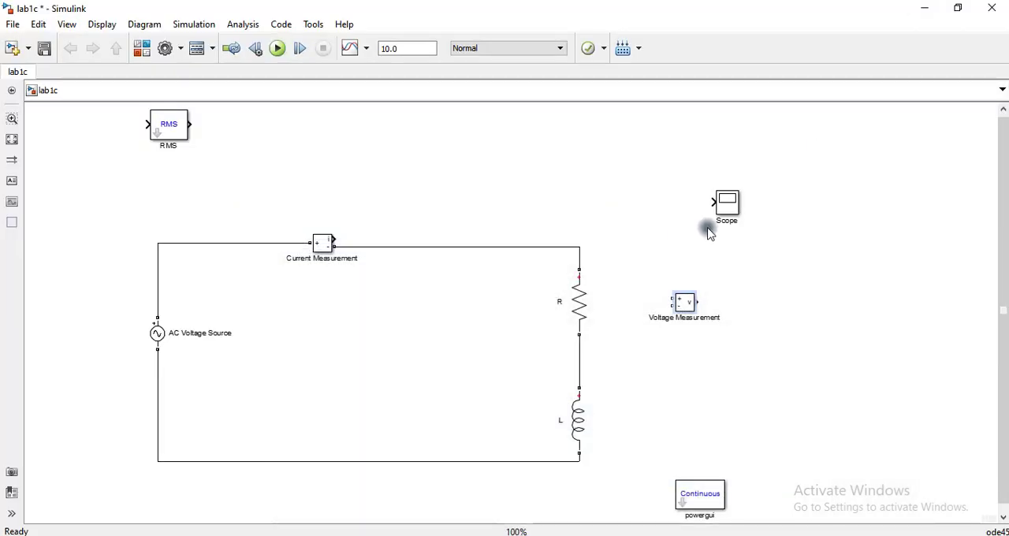
pyautogui.moveTo(684, 304); pyautogui.dragTo(580, 257)
pyautogui.moveTo(660, 305); pyautogui.dragTo(584, 352)
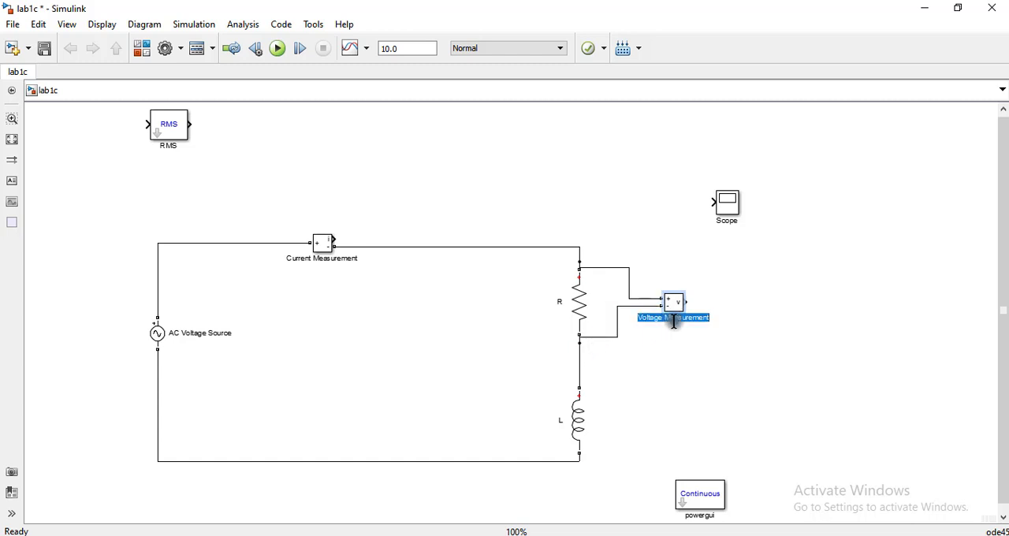
pyautogui.press('BackSpace')
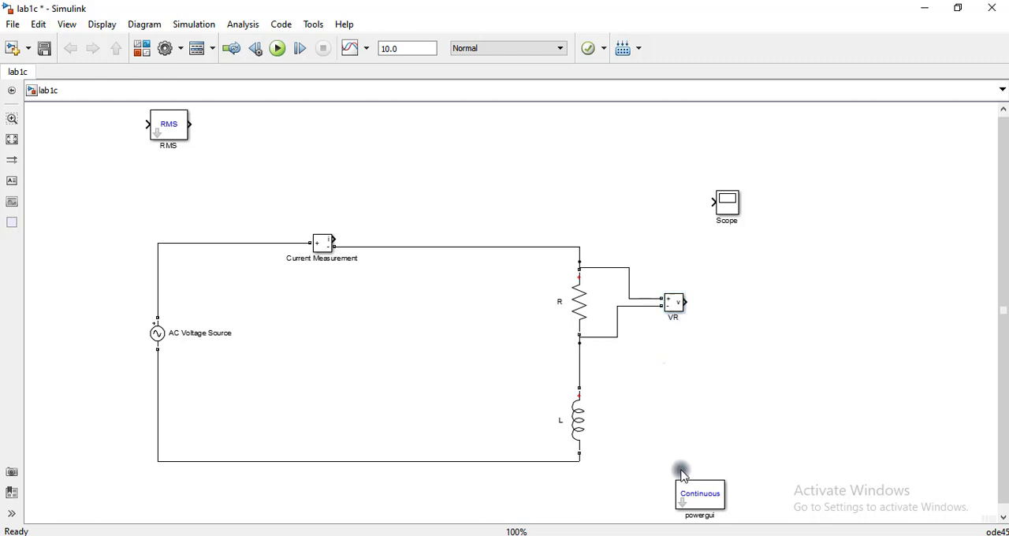
# - Copy the VR block beside L, wire the copy across the inductor and name it VL
pyautogui.moveTo(677, 306); pyautogui.dragTo(660, 416)
pyautogui.click(677, 396)
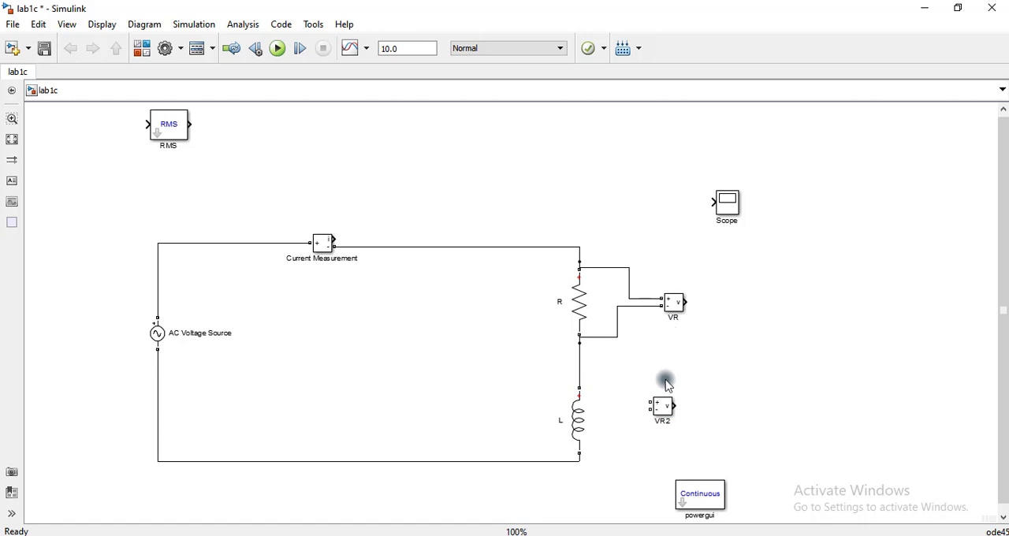
pyautogui.moveTo(650, 403); pyautogui.dragTo(579, 363)
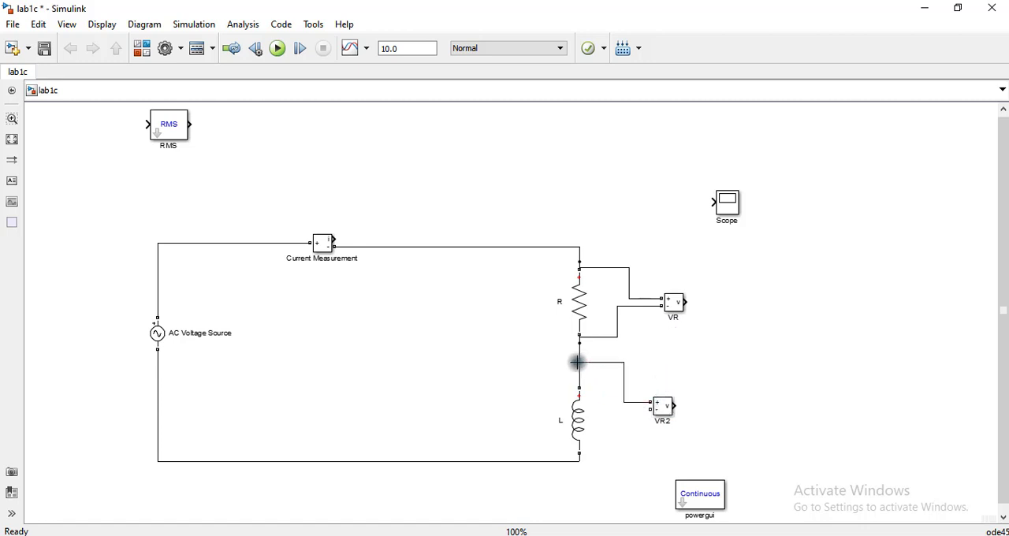
pyautogui.moveTo(641, 414)
pyautogui.mouseDown()
pyautogui.moveTo(595, 461)
pyautogui.moveTo(580, 462)
pyautogui.mouseUp()
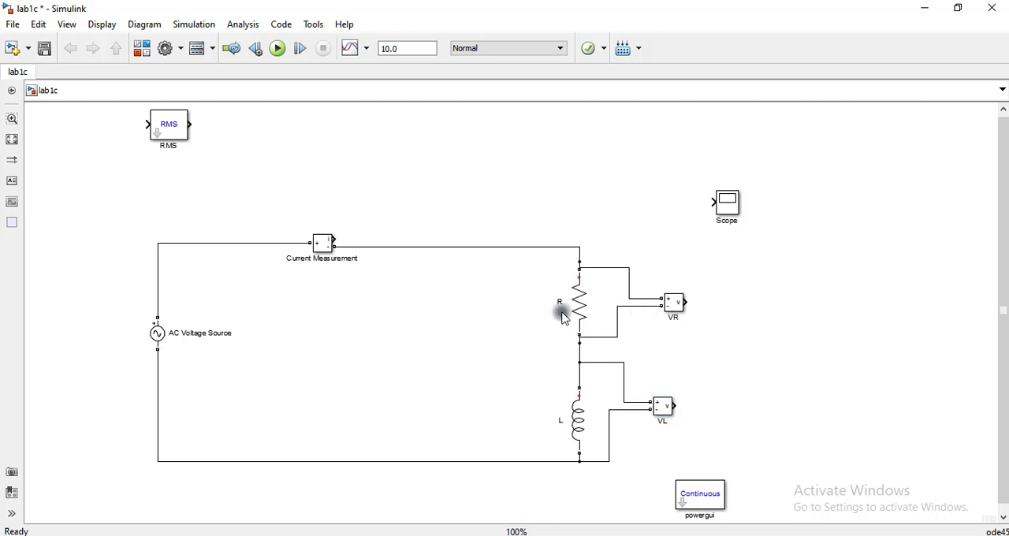
# - Shift the Current Measurement block right in its wire, copy VR beside the AC Voltage Source and wire the copy across the source
pyautogui.click(324, 251)
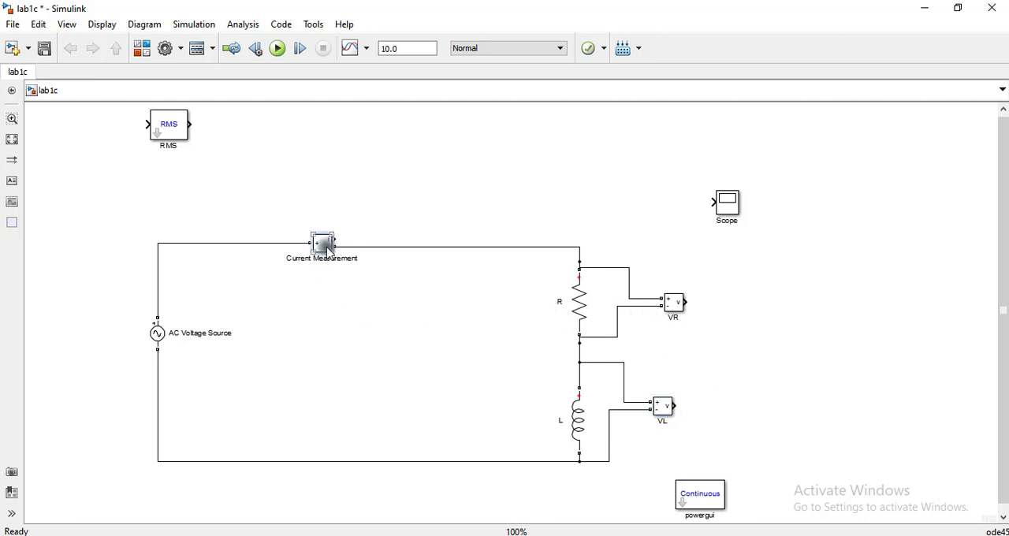
pyautogui.moveTo(330, 252); pyautogui.dragTo(385, 252)
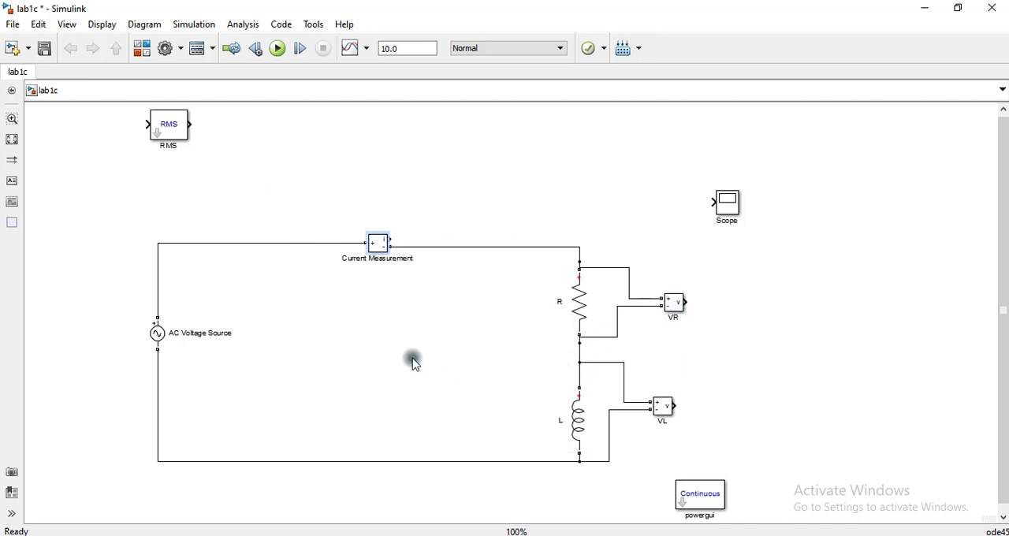
pyautogui.moveTo(678, 306); pyautogui.dragTo(235, 396)
pyautogui.click(359, 346)
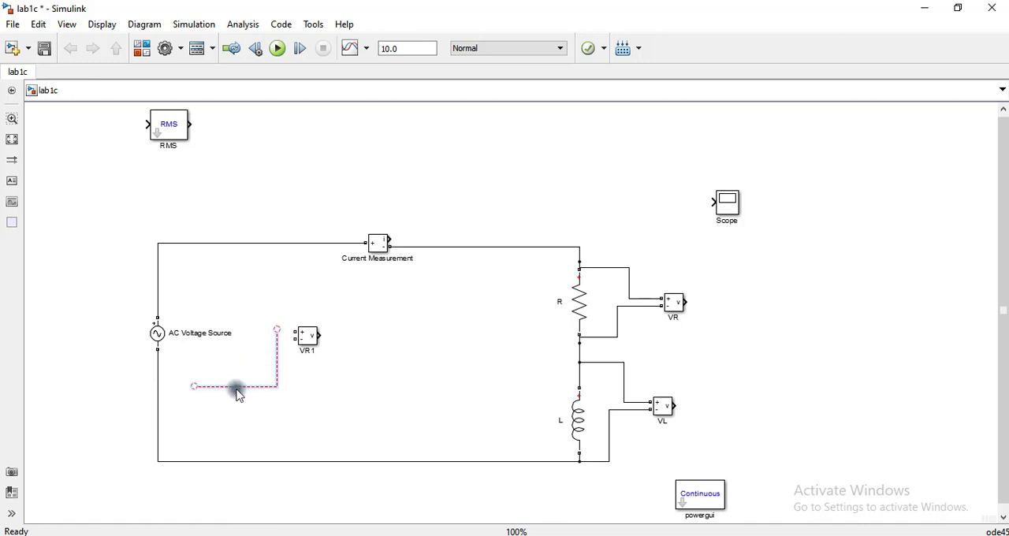
pyautogui.press('Delete')
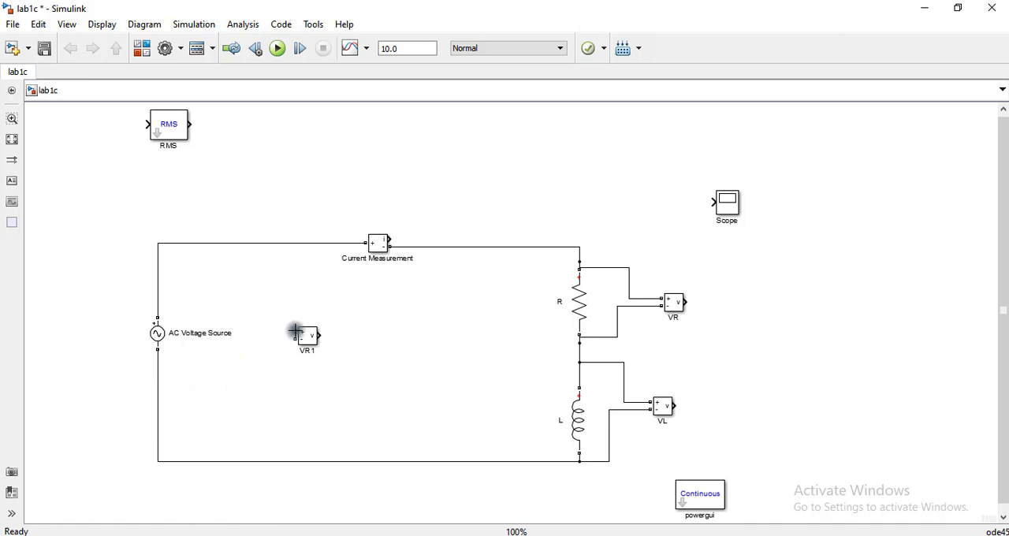
pyautogui.moveTo(296, 331); pyautogui.dragTo(158, 266)
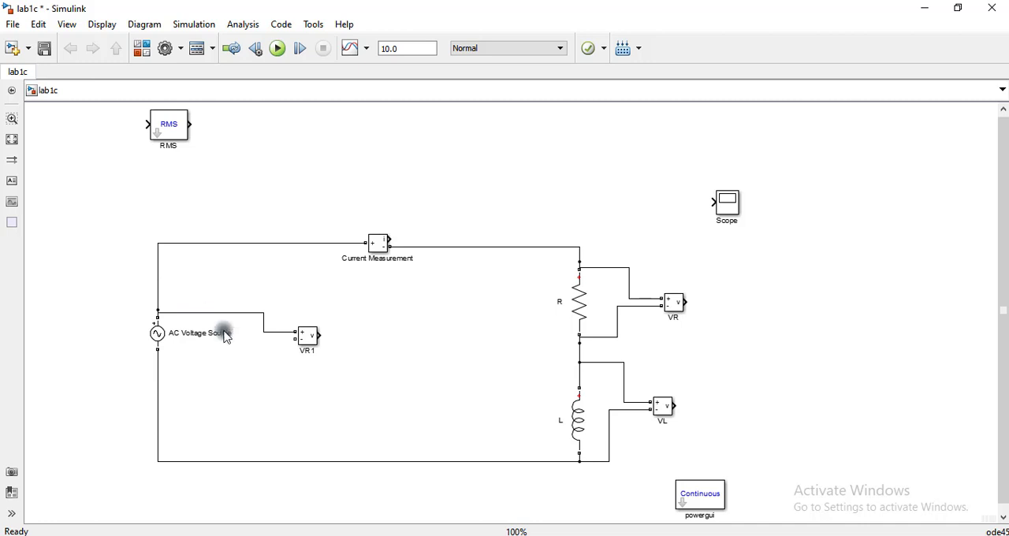
pyautogui.moveTo(293, 342)
pyautogui.mouseDown()
pyautogui.moveTo(245, 374)
pyautogui.moveTo(142, 381)
pyautogui.moveTo(157, 369)
pyautogui.mouseUp()
pyautogui.moveTo(304, 334); pyautogui.dragTo(264, 347)
pyautogui.click(263, 408)
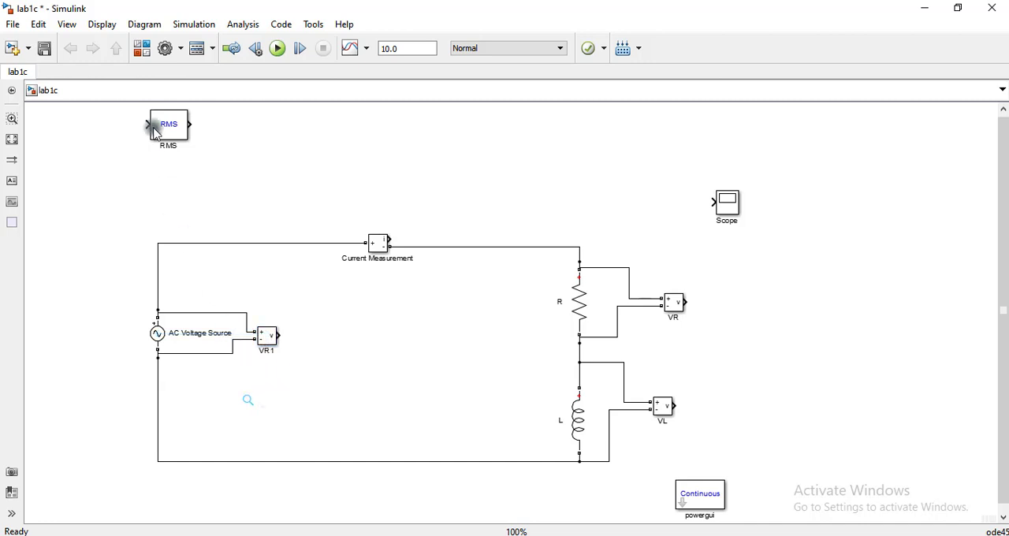
# - Copy the RMS block into the loop and connect it to the output of the source's voltage measurement block
pyautogui.click(157, 125)
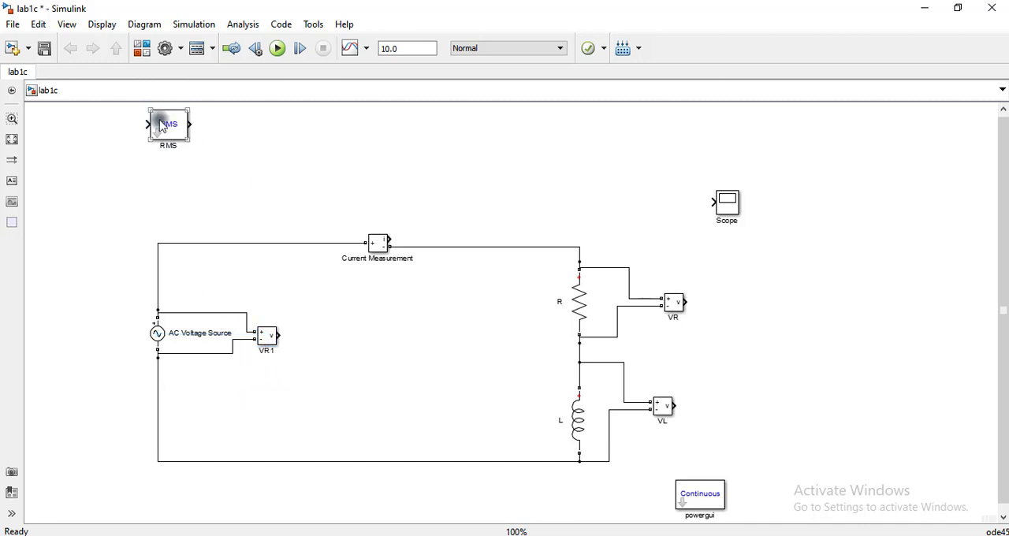
pyautogui.moveTo(167, 126); pyautogui.dragTo(291, 330)
pyautogui.rightClick(321, 383)
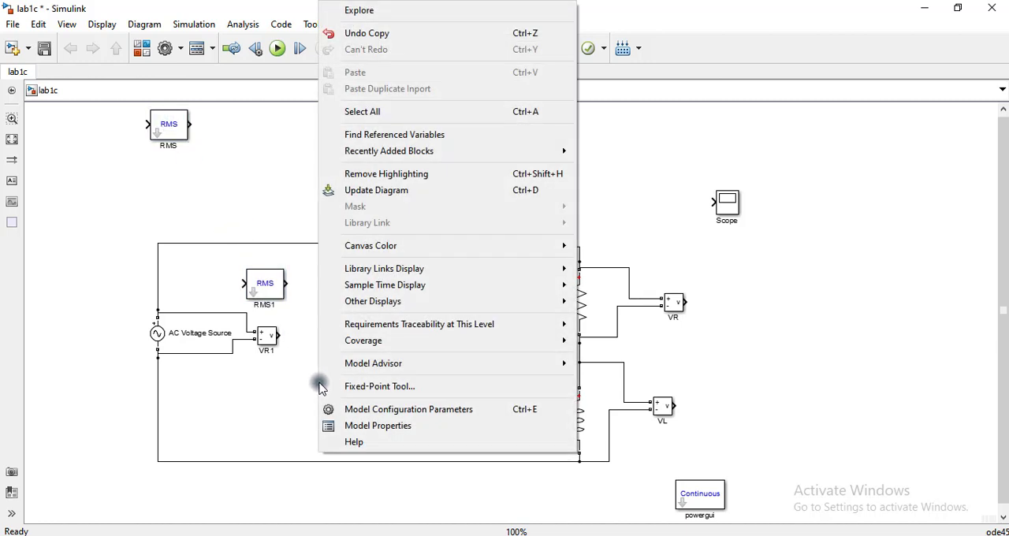
pyautogui.click(254, 381)
pyautogui.moveTo(266, 286); pyautogui.dragTo(322, 342)
pyautogui.click(342, 403)
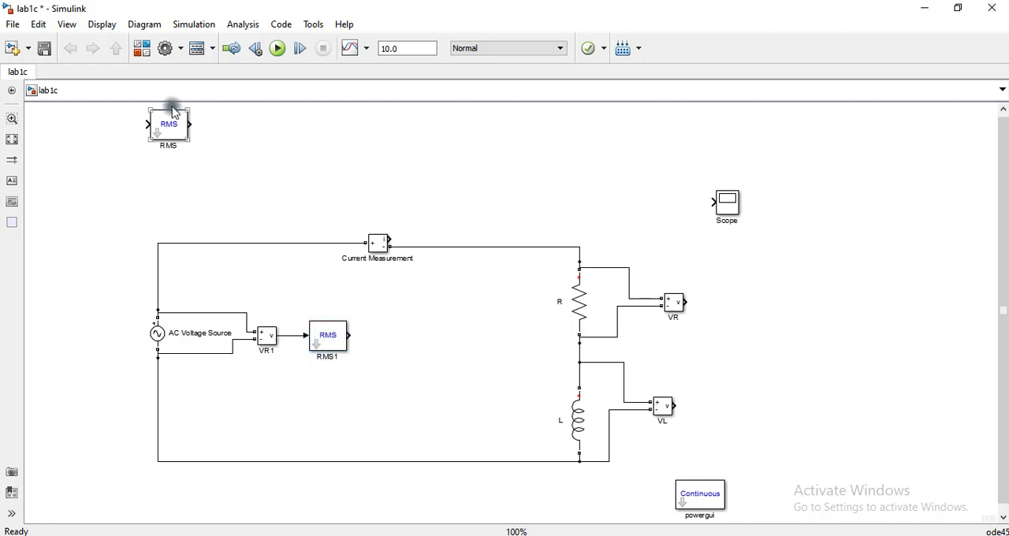
# - Place copies of the RMS block beside VR and VL, each connected to its voltage measurement output
pyautogui.moveTo(167, 127); pyautogui.dragTo(763, 309)
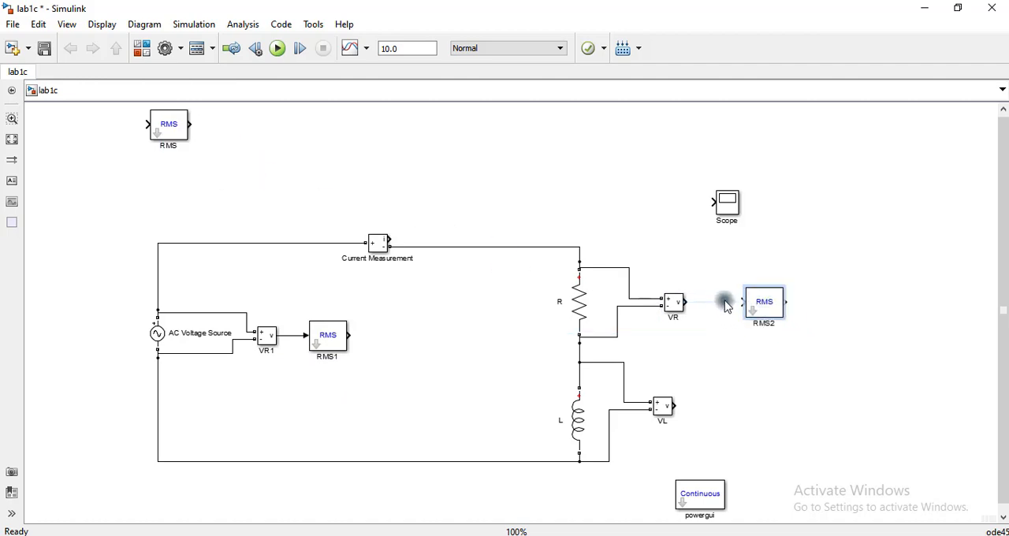
pyautogui.rightClick(728, 305)
pyautogui.click(505, 176)
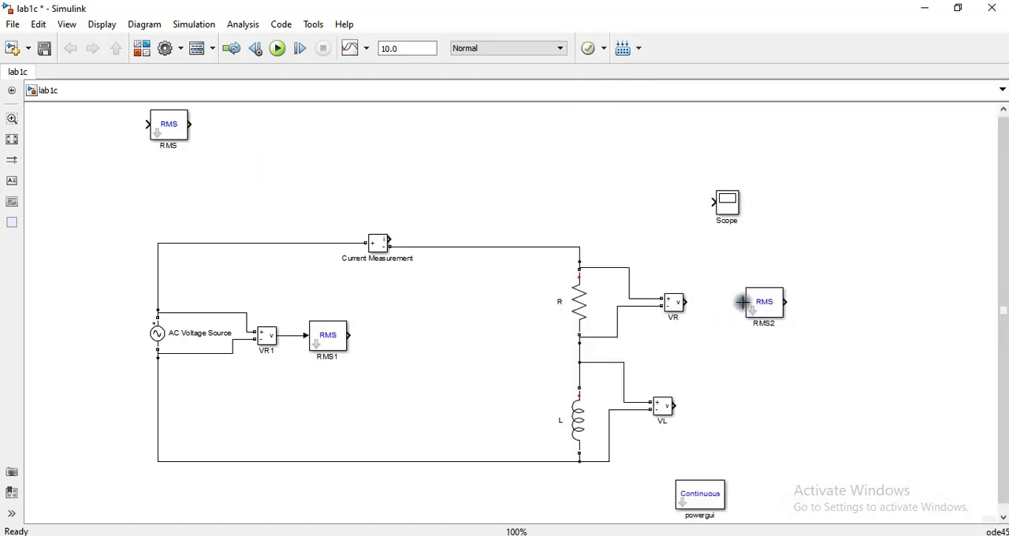
pyautogui.moveTo(743, 302); pyautogui.dragTo(683, 302)
pyautogui.moveTo(757, 308); pyautogui.dragTo(731, 418)
pyautogui.click(690, 410)
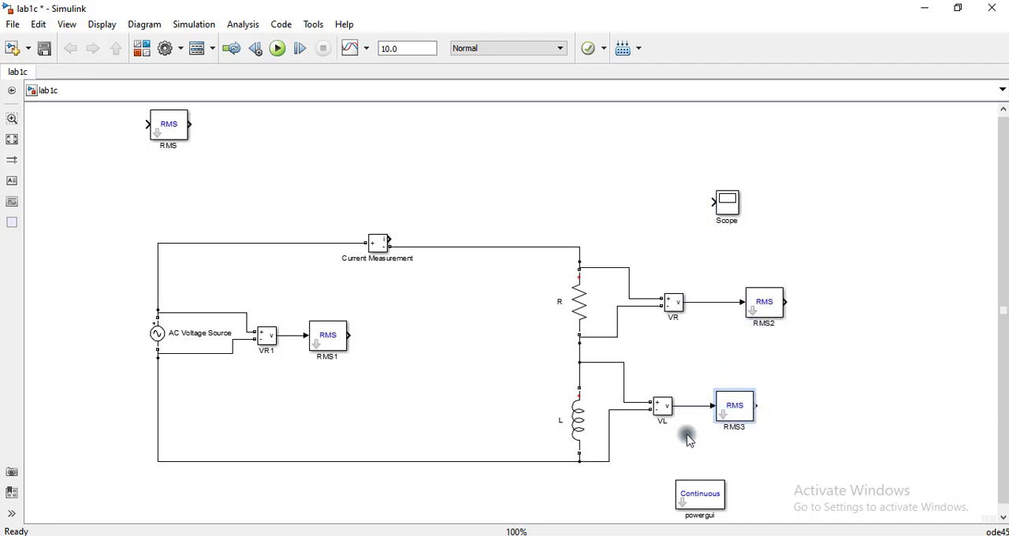
pyautogui.click(689, 440)
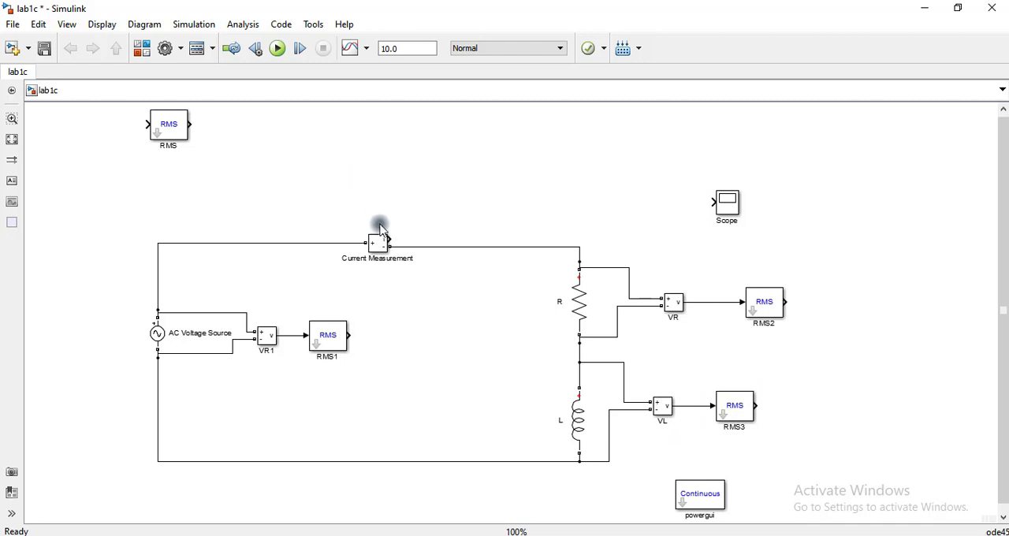
# - Copy the RMS block above the loop, connect it to the Current Measurement output and delete the unconnected original RMS block
pyautogui.click(171, 128)
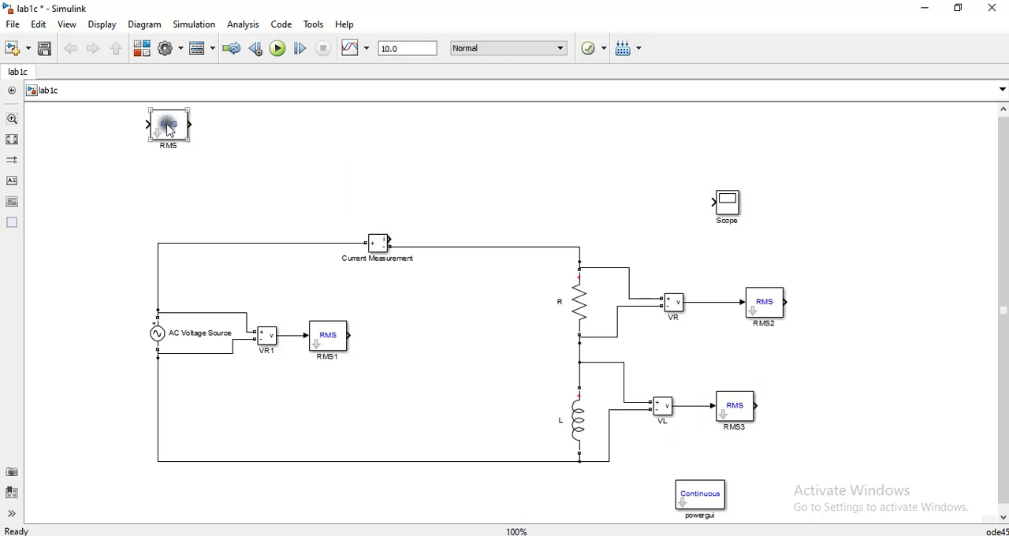
pyautogui.moveTo(170, 128)
pyautogui.mouseDown()
pyautogui.moveTo(199, 146)
pyautogui.moveTo(423, 203)
pyautogui.moveTo(401, 216)
pyautogui.moveTo(396, 234)
pyautogui.mouseUp()
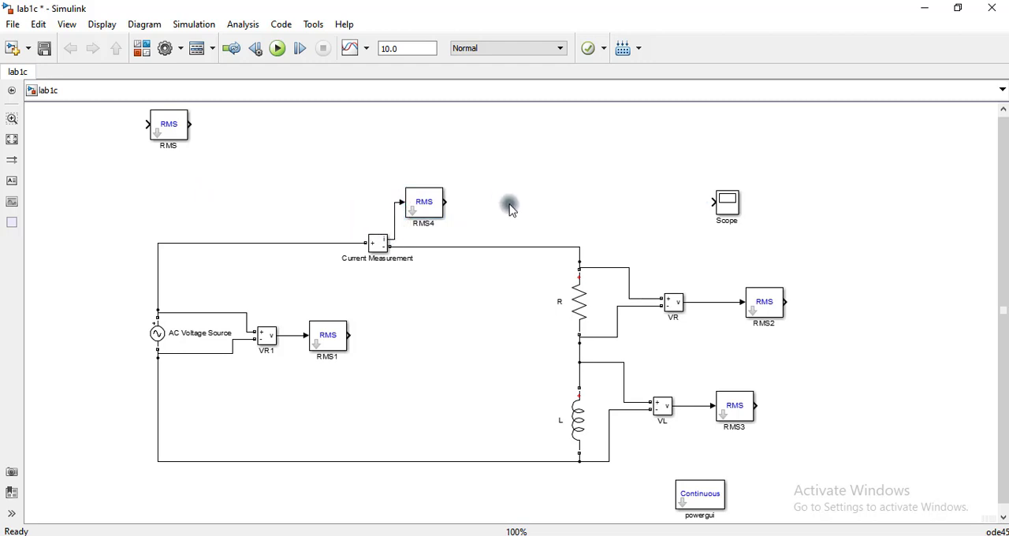
pyautogui.click(159, 129)
pyautogui.press('Delete')
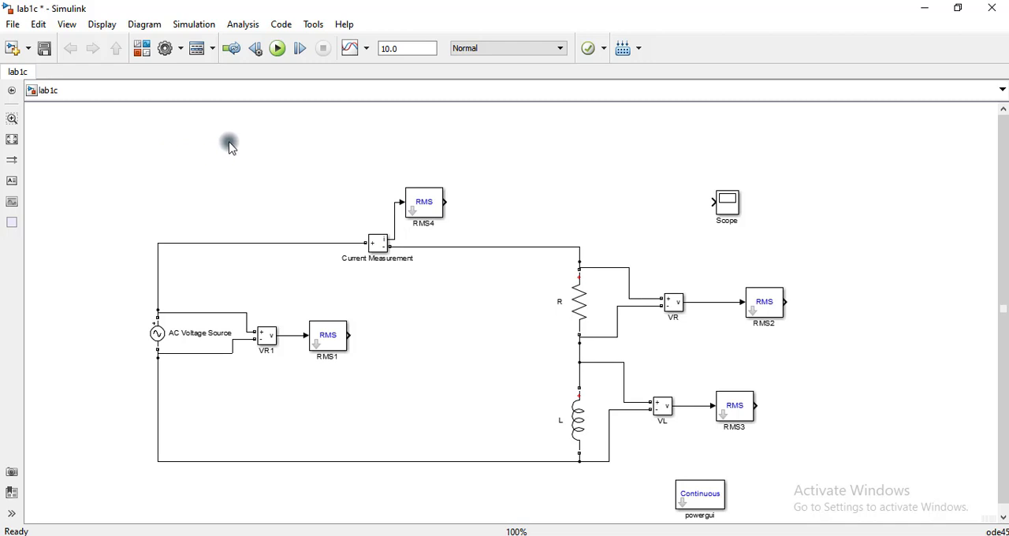
# - Add a Display block from simulink/Sinks and connect it to the output of the current RMS block
pyautogui.write('is')
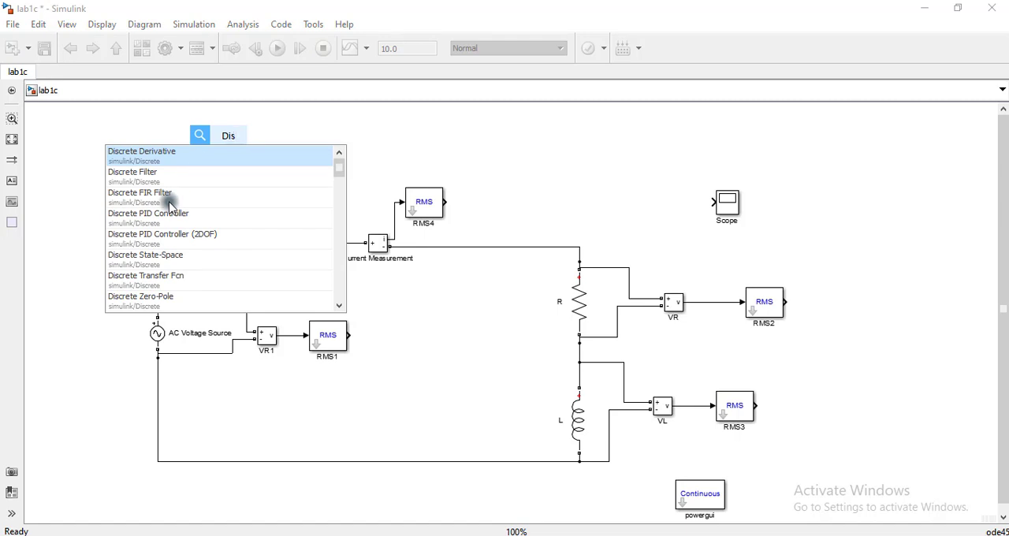
pyautogui.write('pl')
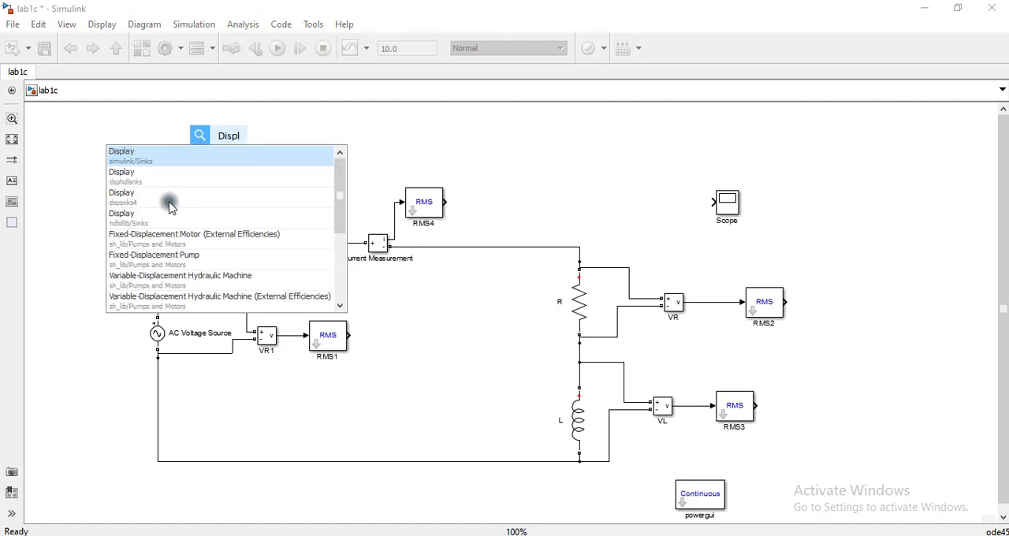
pyautogui.click(162, 157)
pyautogui.moveTo(232, 151); pyautogui.dragTo(498, 207)
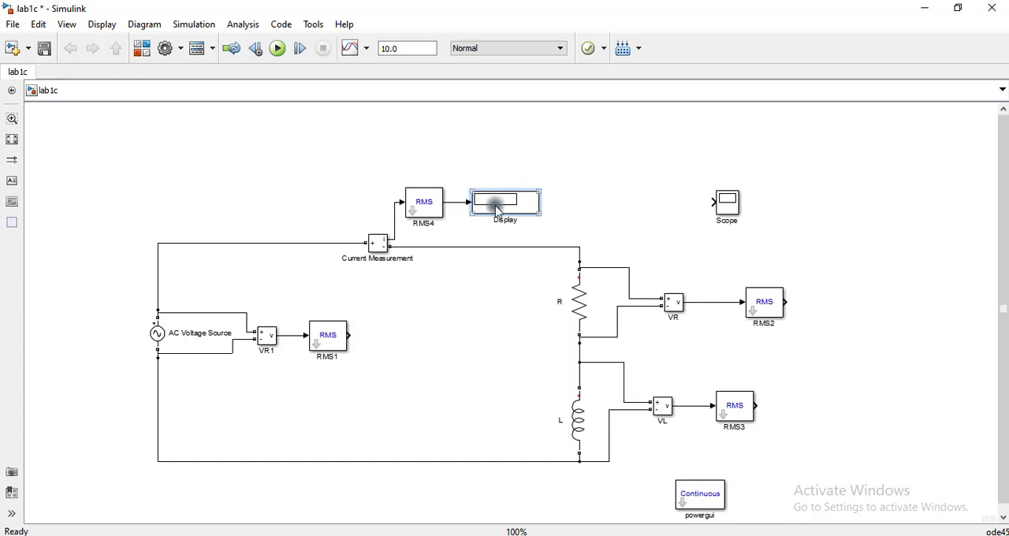
# - Copy the Display block into the loop and connect it to the output of RMS1
pyautogui.rightClick(450, 304)
pyautogui.click(389, 308)
pyautogui.hotkey('ctrl', 'v')
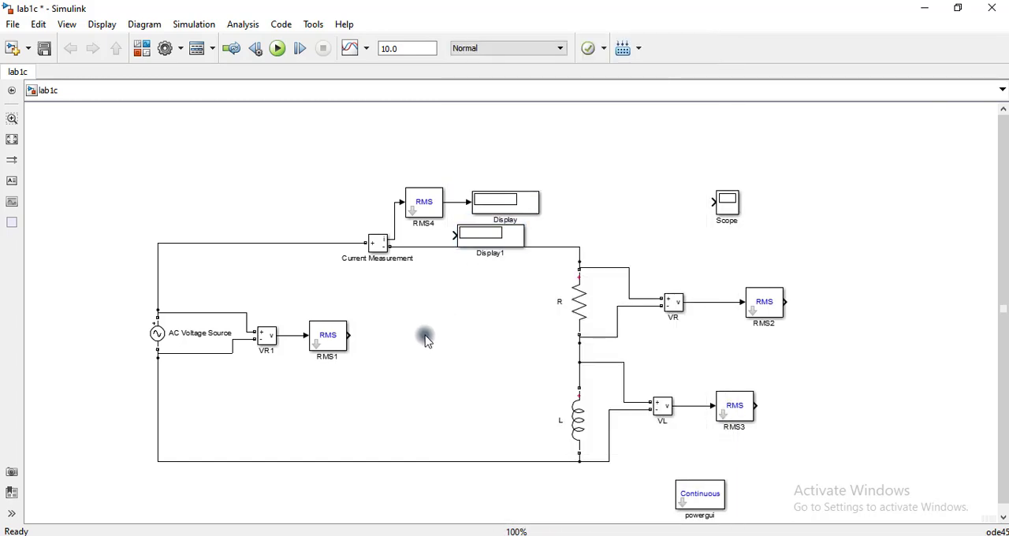
pyautogui.moveTo(473, 230); pyautogui.dragTo(371, 338)
pyautogui.rightClick(406, 334)
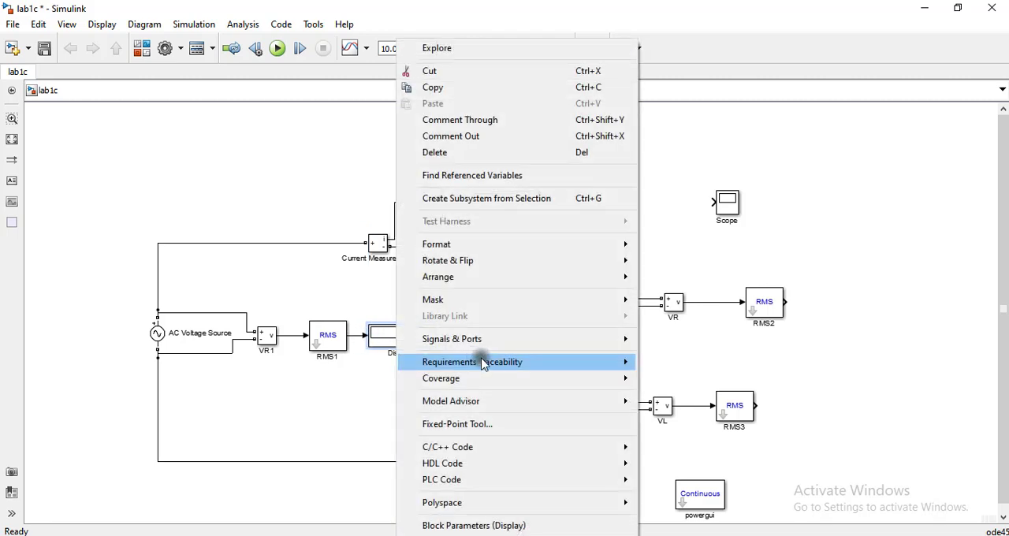
pyautogui.click(349, 387)
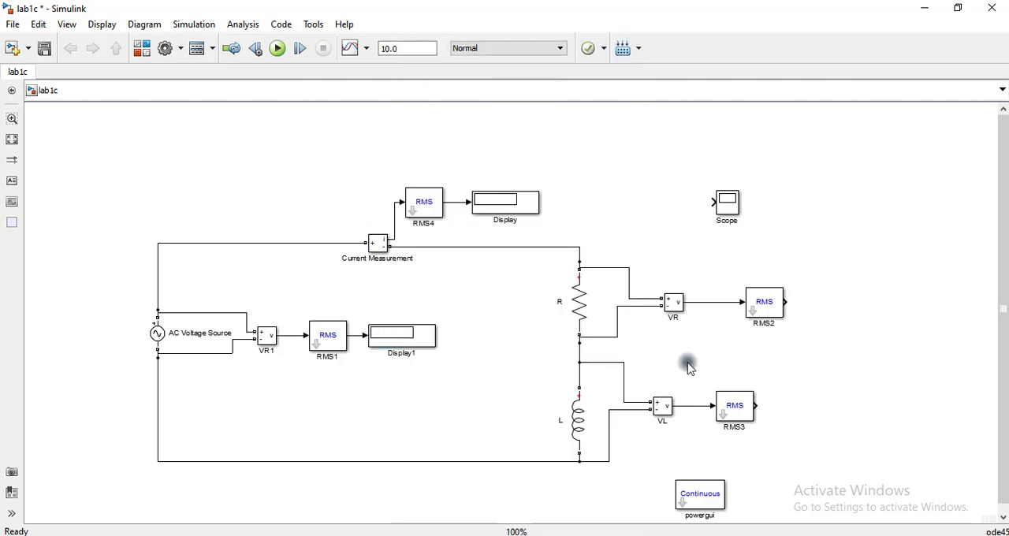
# - Connect copies of the Display block to the outputs of RMS2 and RMS3, and delete the unused Scope
pyautogui.click(387, 341)
pyautogui.moveTo(594, 382); pyautogui.dragTo(781, 411)
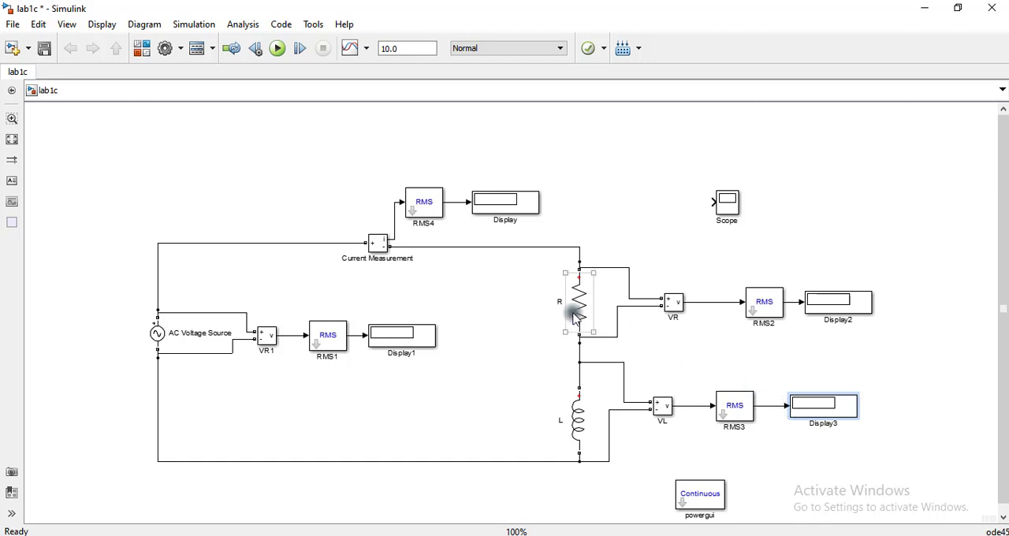
pyautogui.click(673, 343)
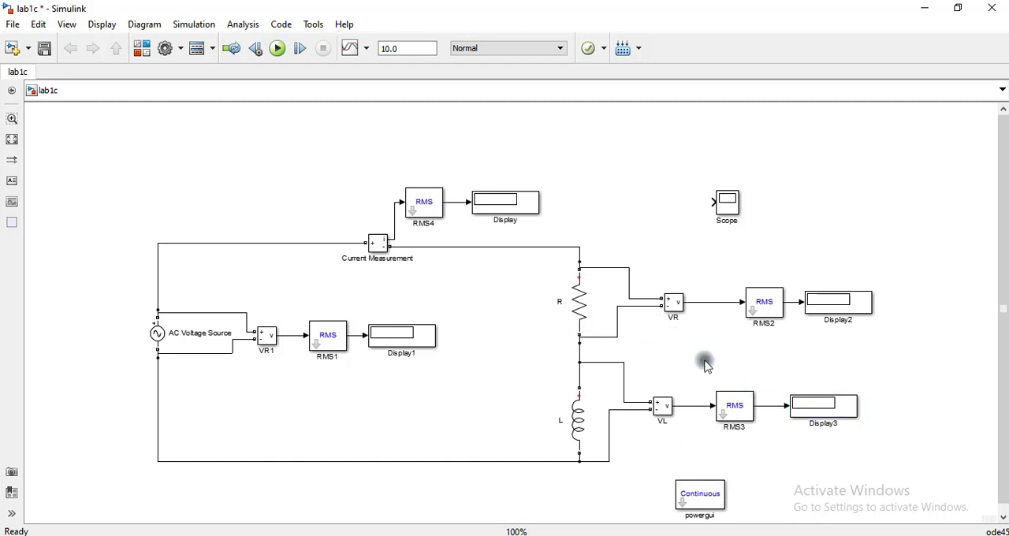
pyautogui.moveTo(725, 227); pyautogui.dragTo(727, 156)
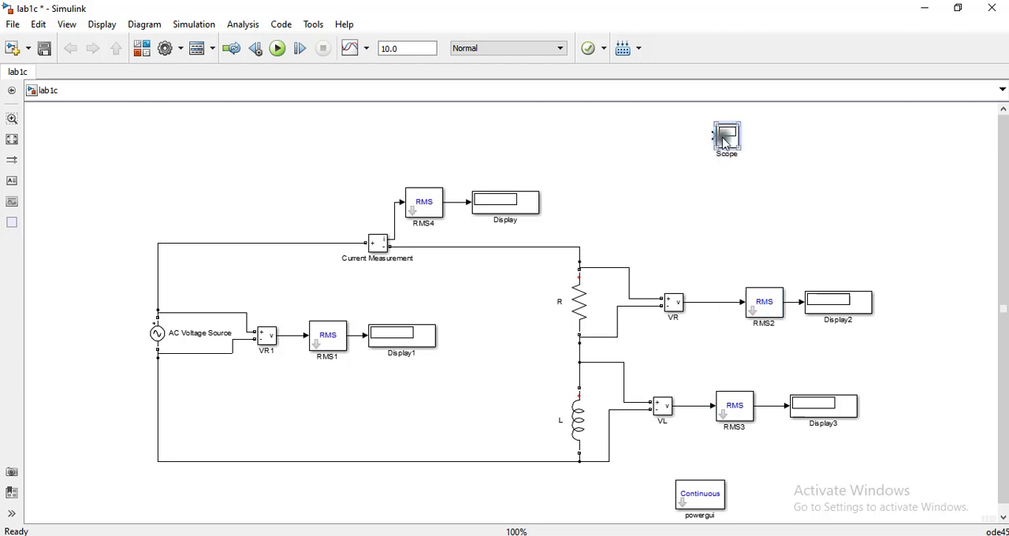
pyautogui.press('Delete')
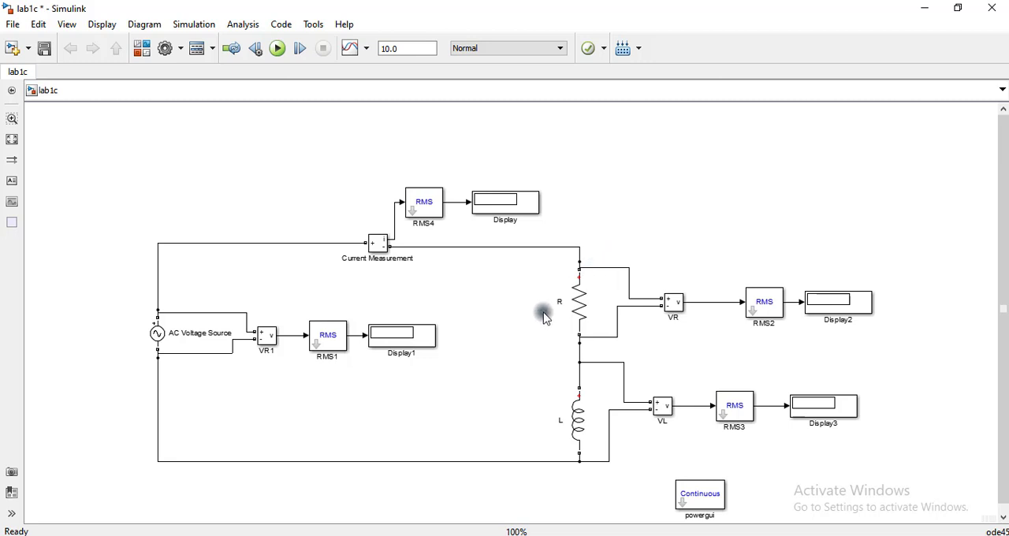
# - Check the AC Voltage Source parameters and set the fundamental frequency of RMS4 to 50 Hz
pyautogui.doubleClick(158, 334)
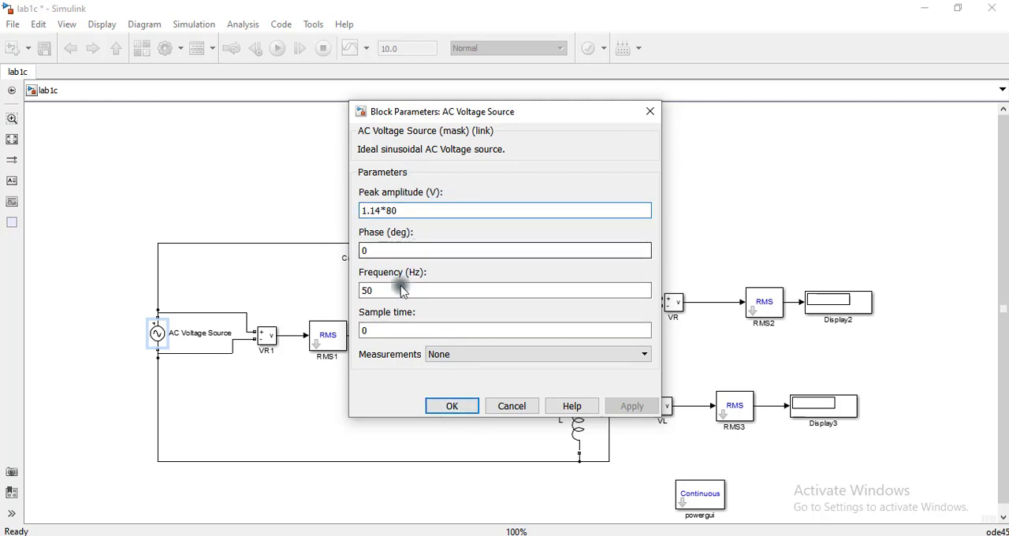
pyautogui.click(451, 406)
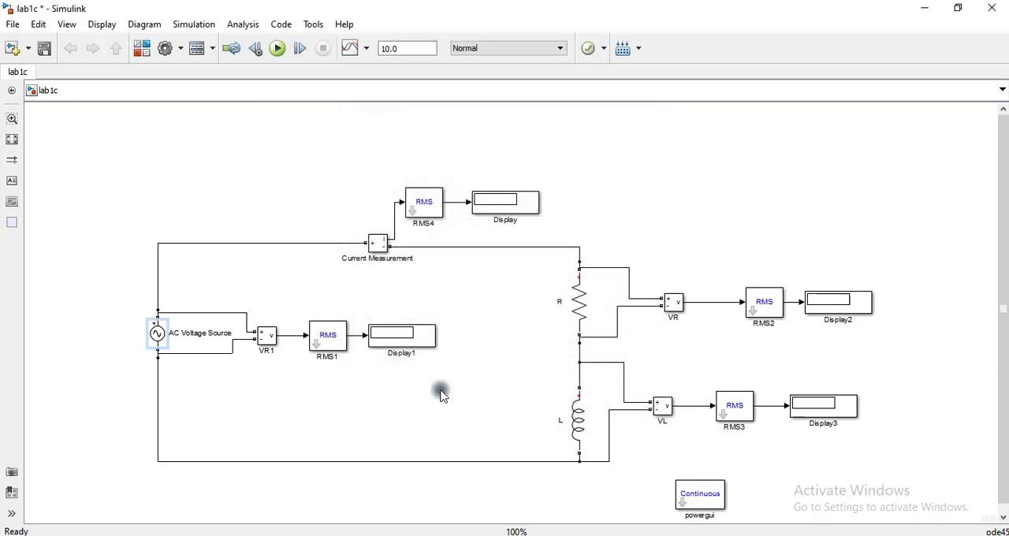
pyautogui.doubleClick(428, 198)
pyautogui.doubleClick(377, 262)
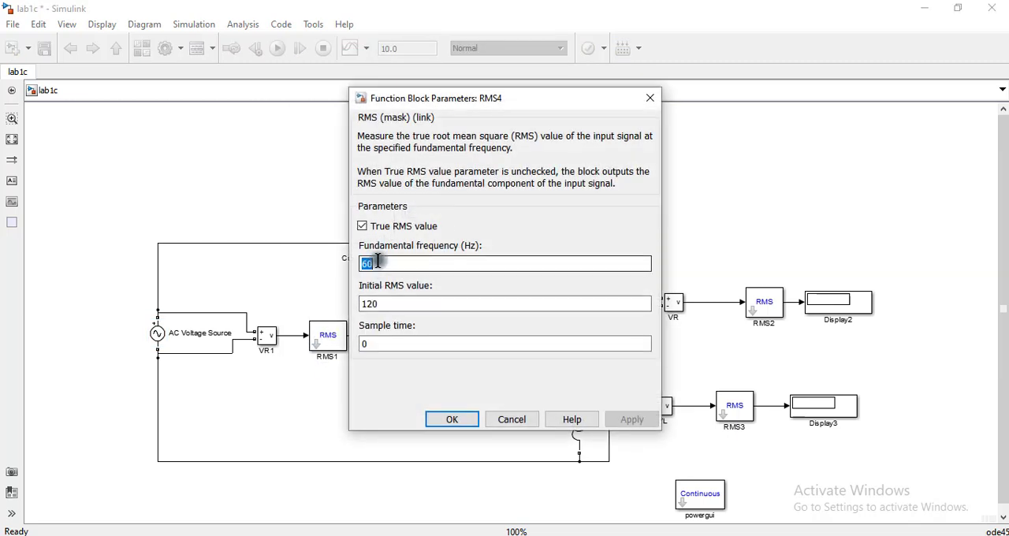
pyautogui.write('50')
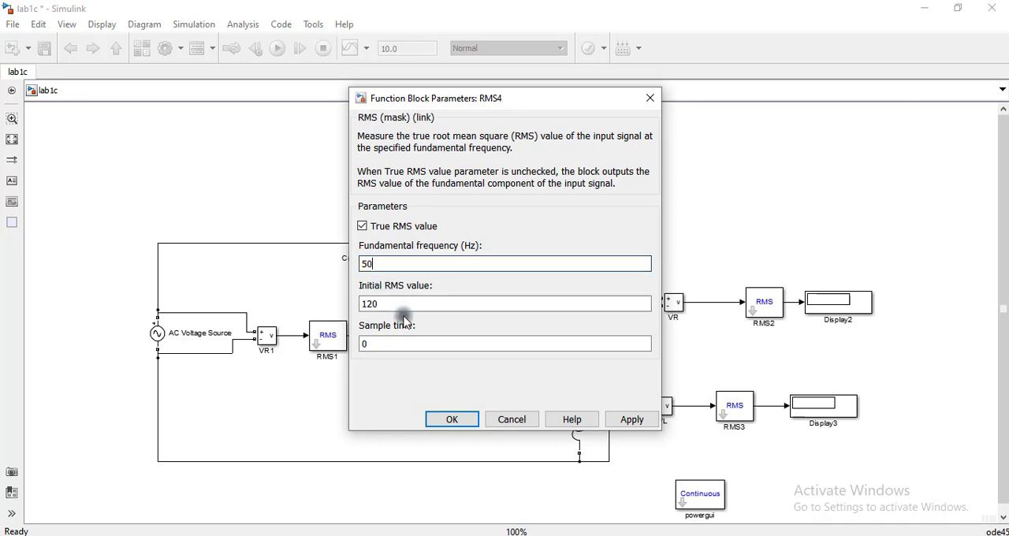
pyautogui.click(444, 418)
# - Set the fundamental frequency of RMS1, the source voltage RMS block, to 50 Hz
pyautogui.click(335, 339)
pyautogui.doubleClick(335, 339)
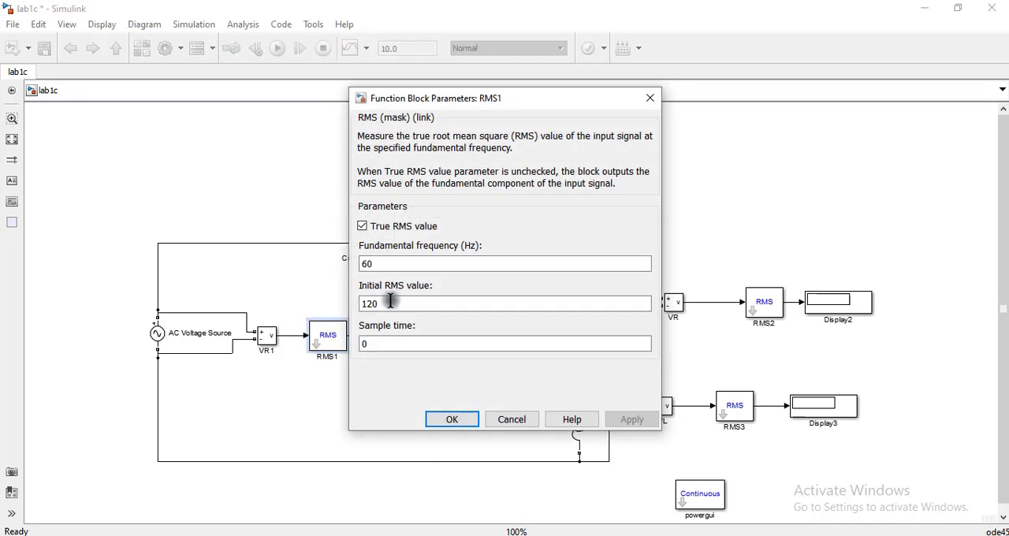
pyautogui.doubleClick(389, 263)
pyautogui.write('50')
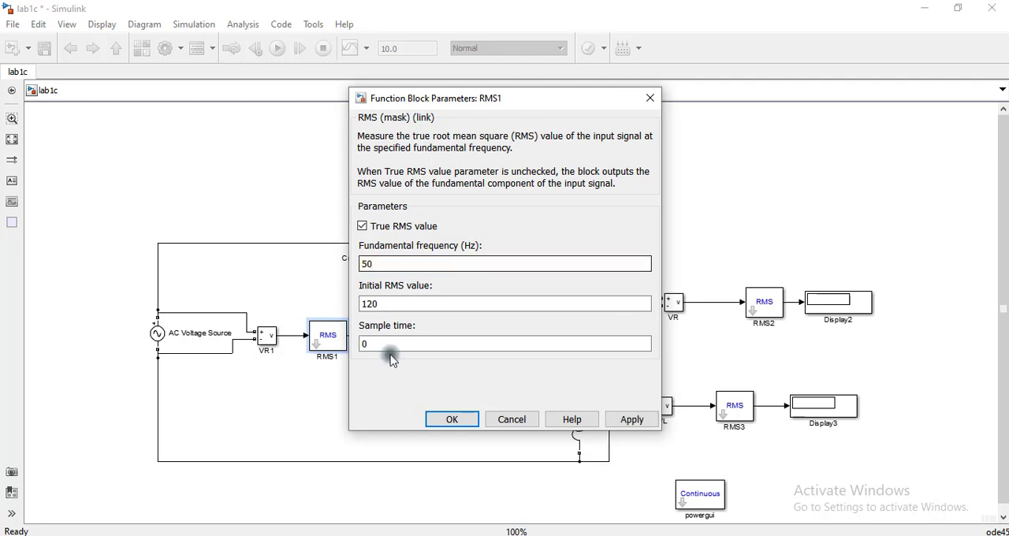
pyautogui.click(444, 421)
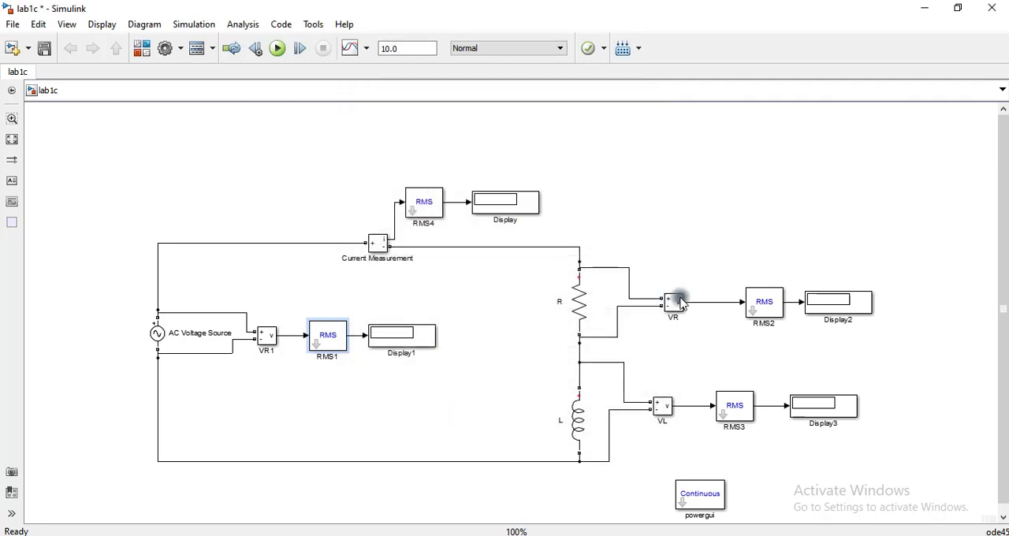
# - Set the fundamental frequency of RMS2, the resistor voltage RMS block, to 50 Hz
pyautogui.doubleClick(763, 303)
pyautogui.doubleClick(495, 263)
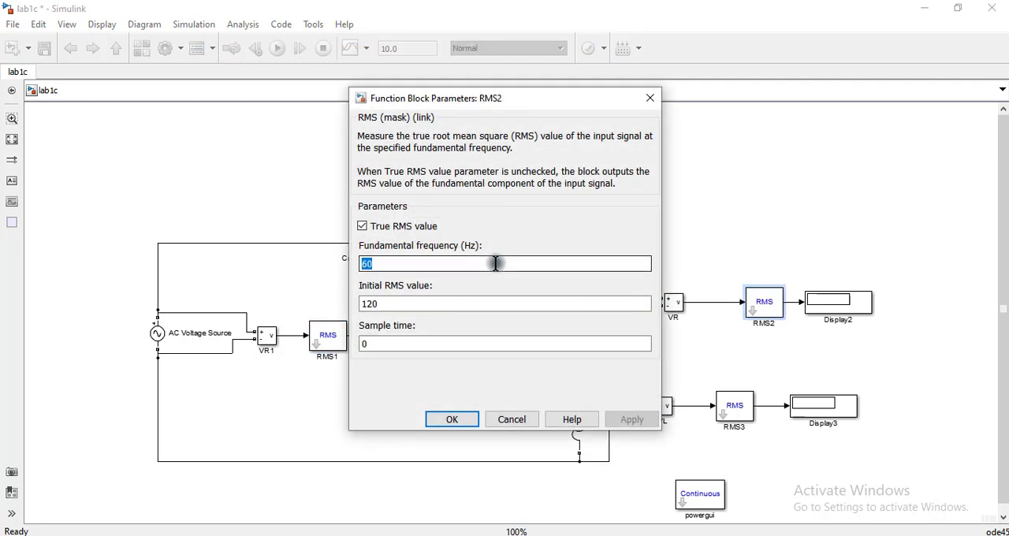
pyautogui.write('50')
pyautogui.click(452, 419)
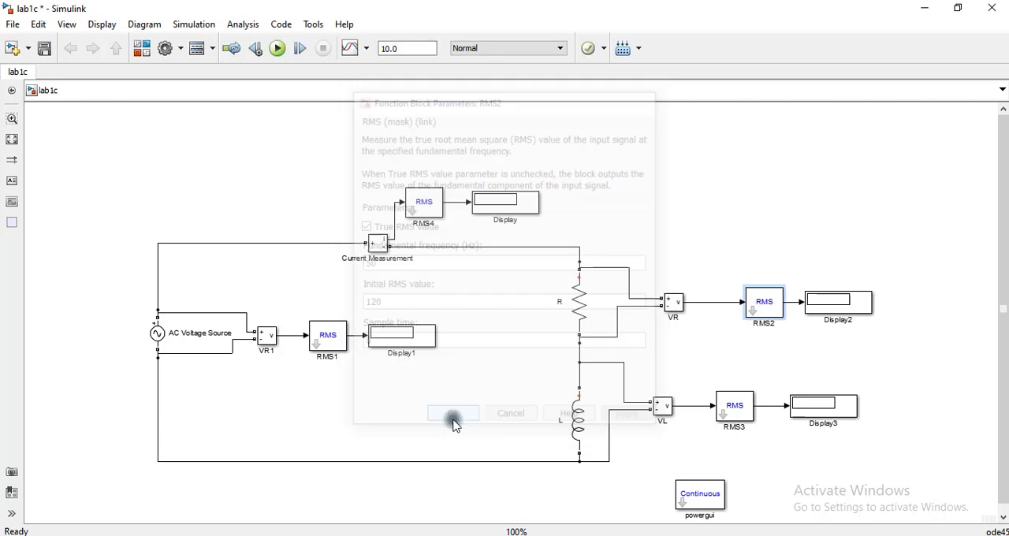
# - Set the fundamental frequency of RMS3, the inductor voltage RMS block, to 50 Hz
pyautogui.doubleClick(732, 408)
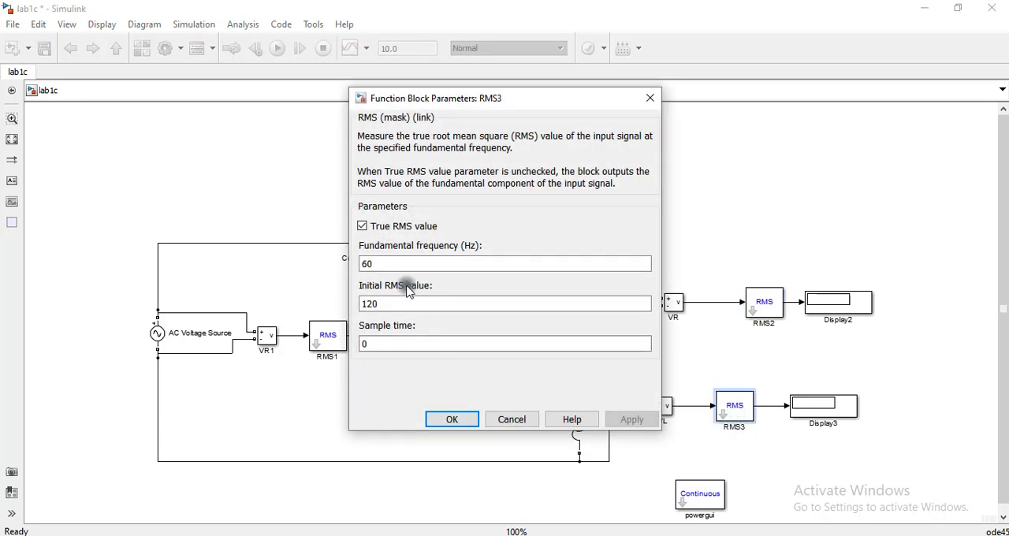
pyautogui.doubleClick(400, 262)
pyautogui.write('50')
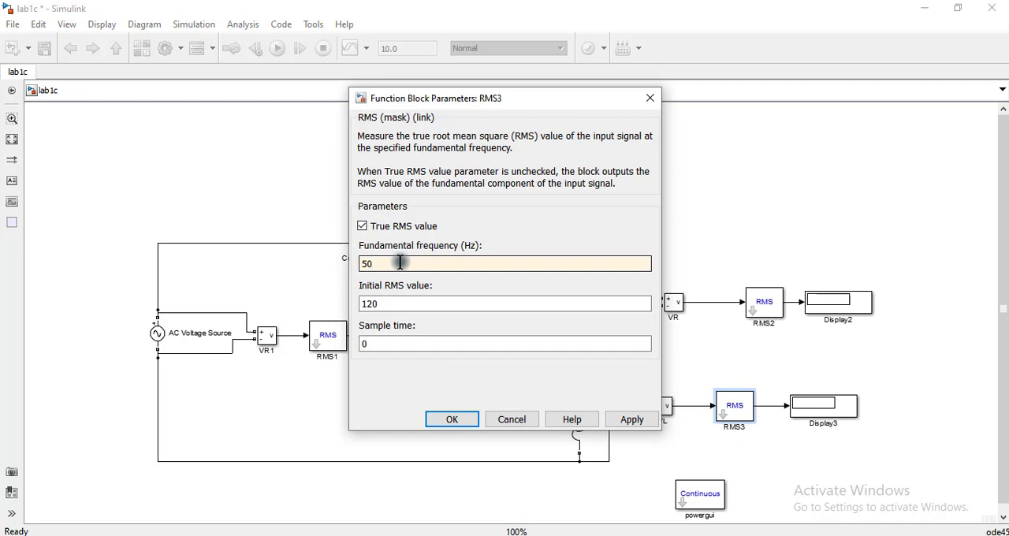
pyautogui.click(451, 418)
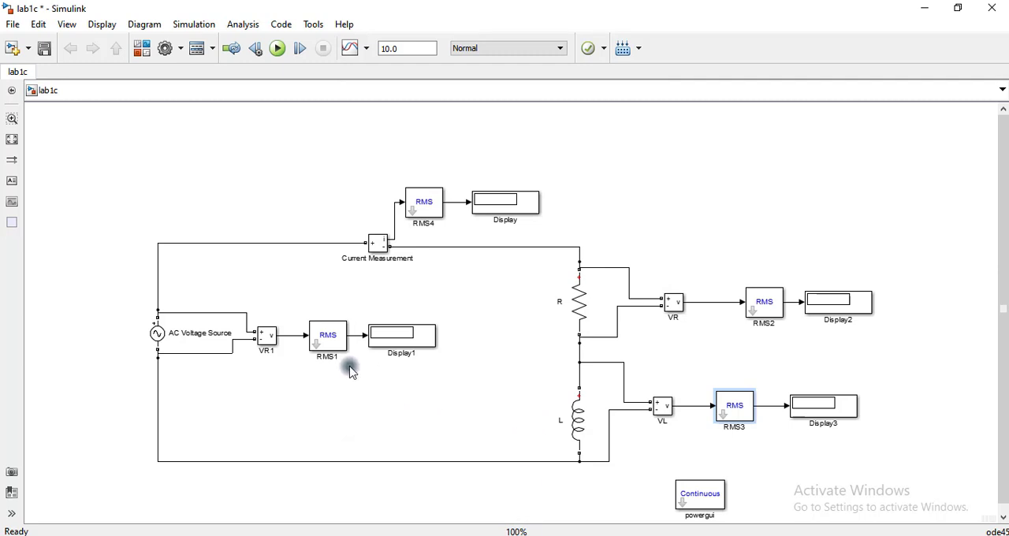
# - Set the simulation stop time to 1 and run the simulation
pyautogui.click(404, 49)
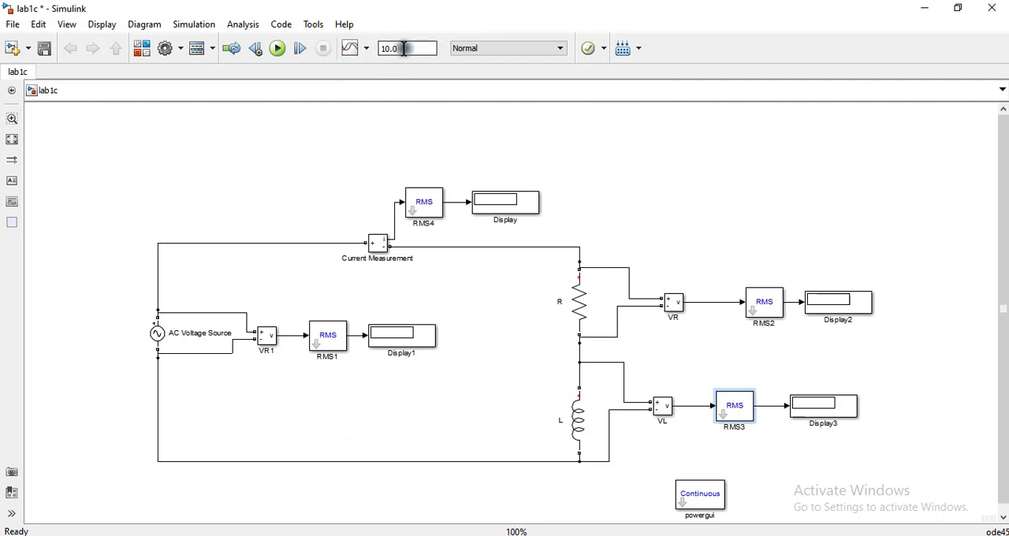
pyautogui.doubleClick(403, 48)
pyautogui.click(279, 50)
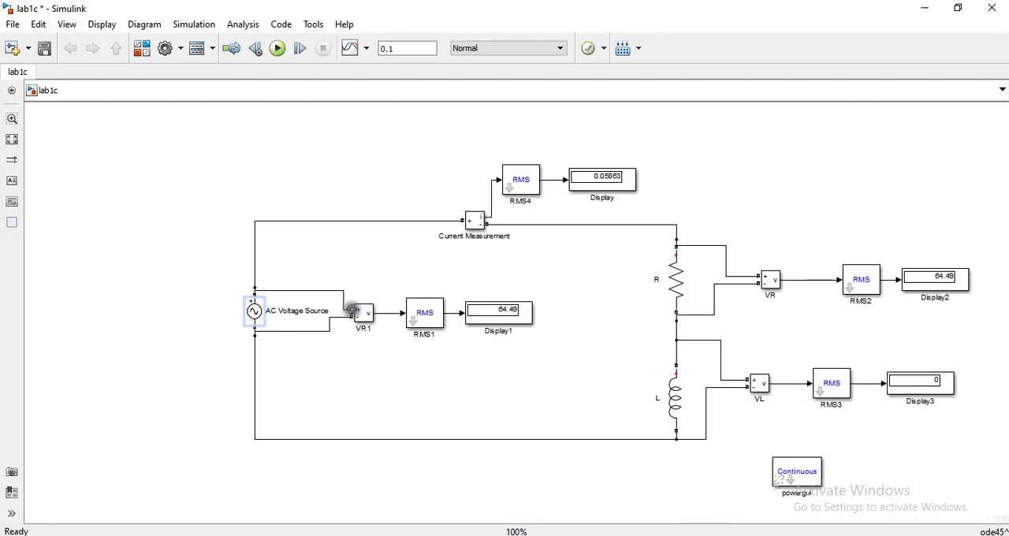
# - Set the peak amplitude of the AC Voltage Source to 80*sqrt(2) V
pyautogui.click(516, 322)
pyautogui.click(256, 314)
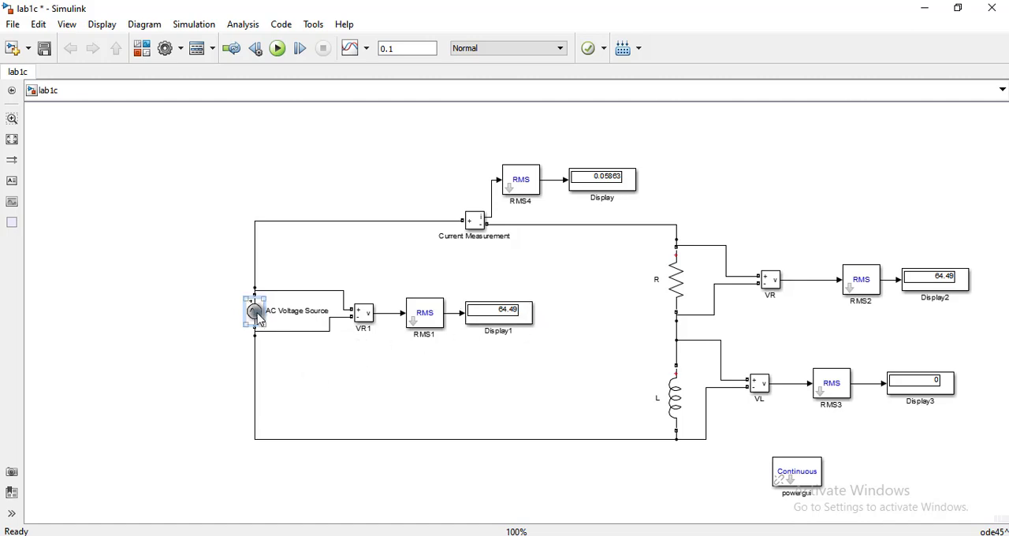
pyautogui.doubleClick(256, 313)
pyautogui.tripleClick(413, 210)
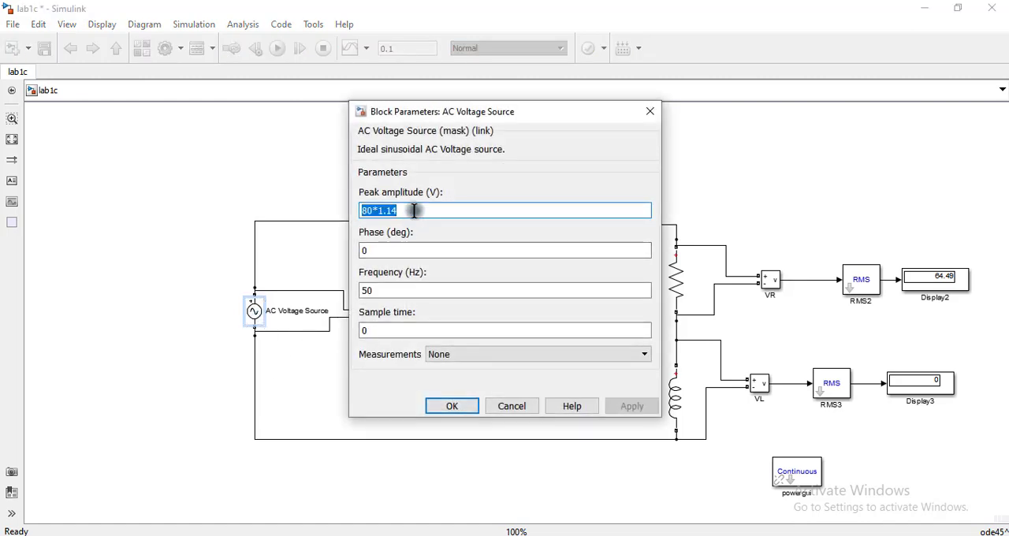
pyautogui.moveTo(387, 210); pyautogui.dragTo(420, 209)
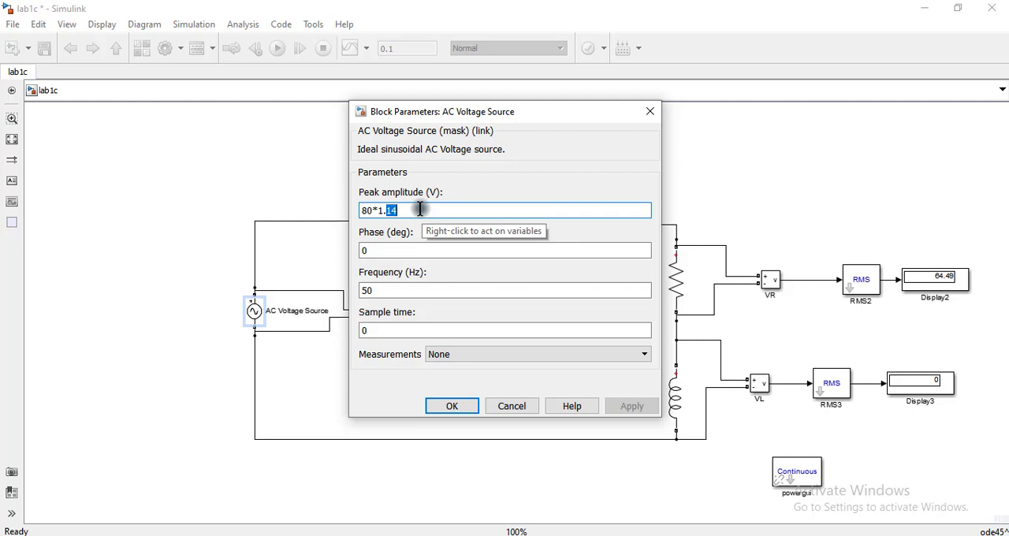
pyautogui.press('BackSpace')
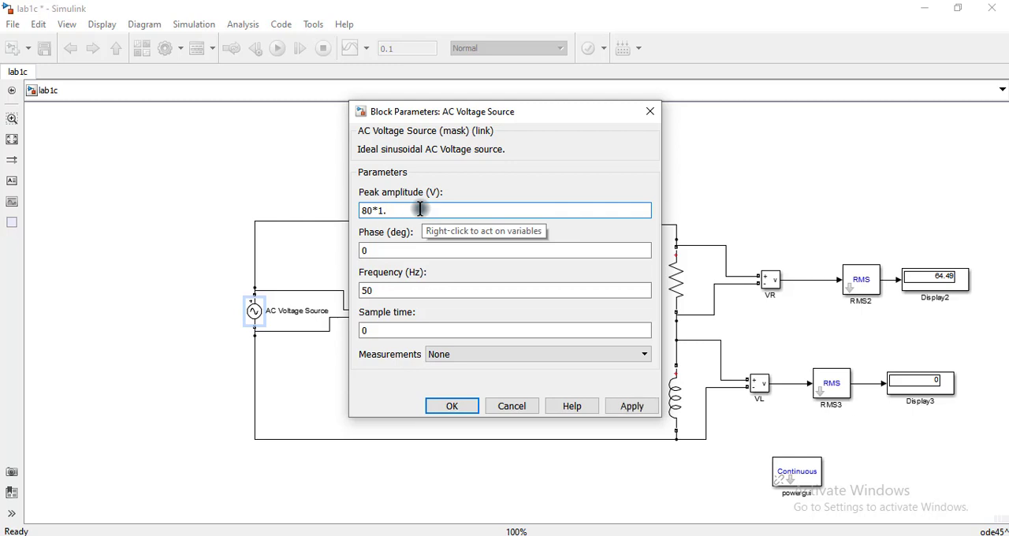
pyautogui.write('4')
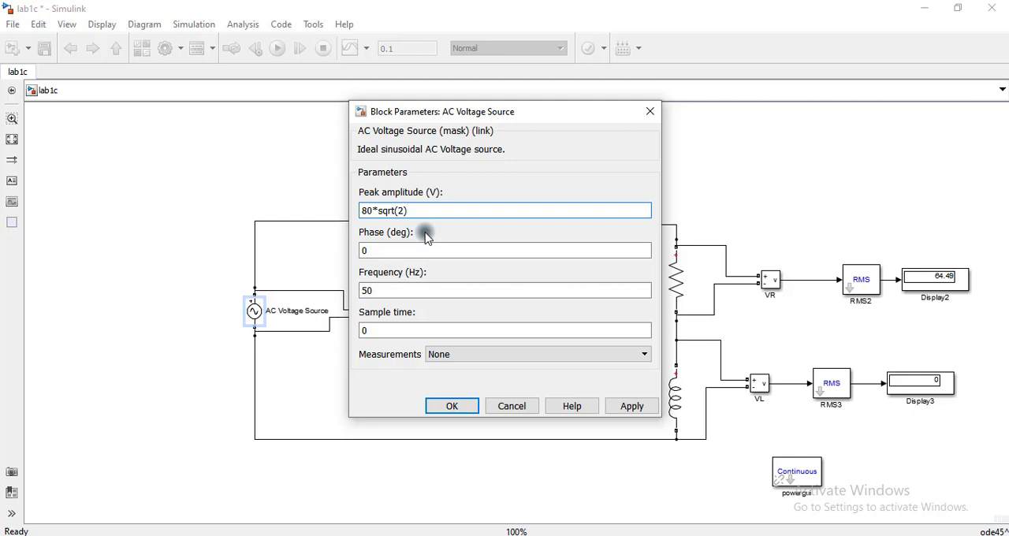
pyautogui.click(621, 405)
pyautogui.click(439, 407)
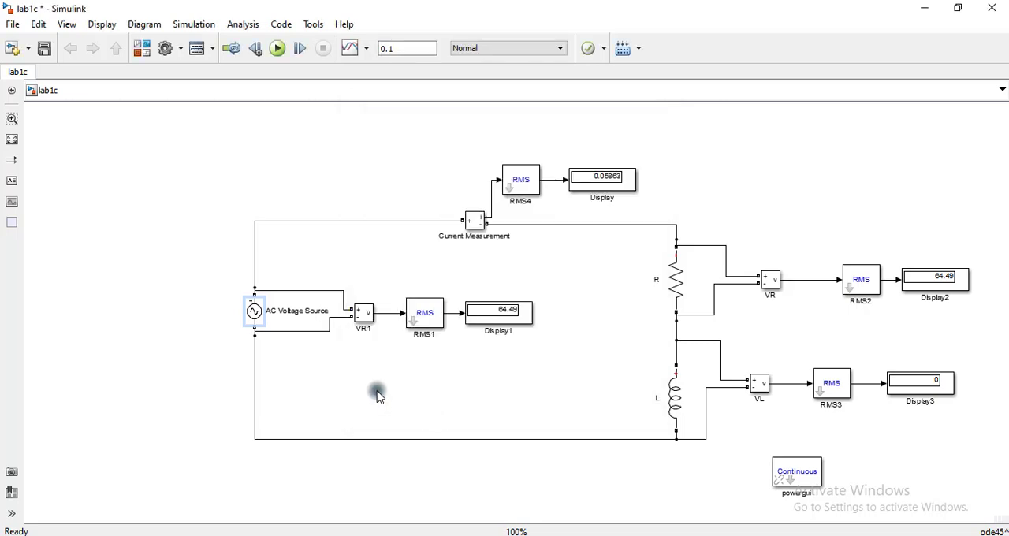
# - Run the simulation and check the display readings against the columns of the lab table in Word
pyautogui.click(278, 48)
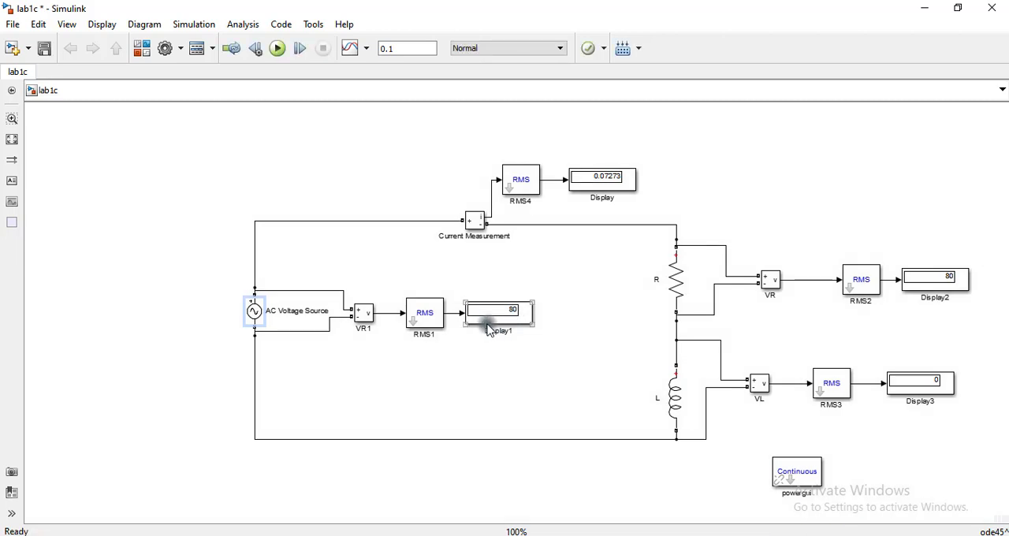
pyautogui.click(492, 320)
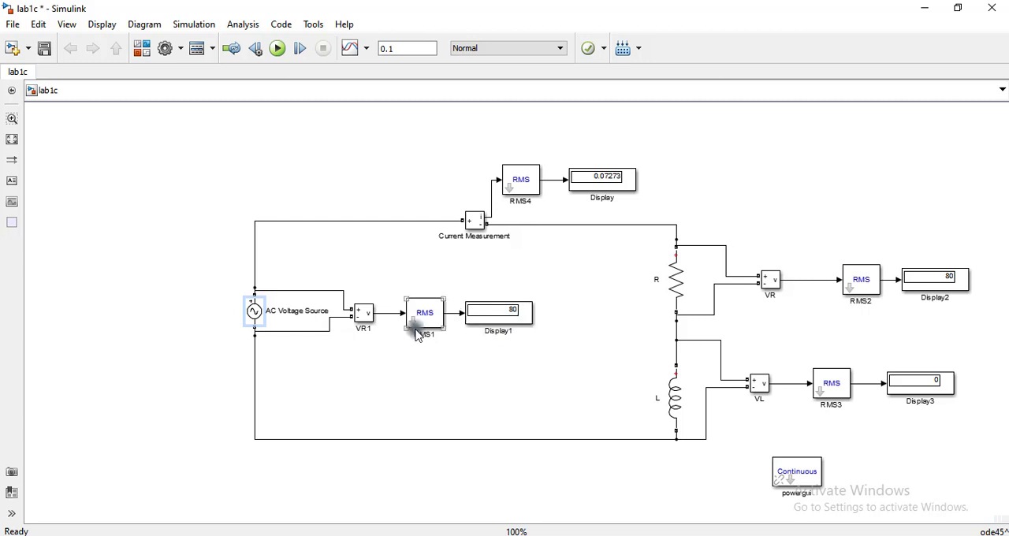
pyautogui.click(304, 315)
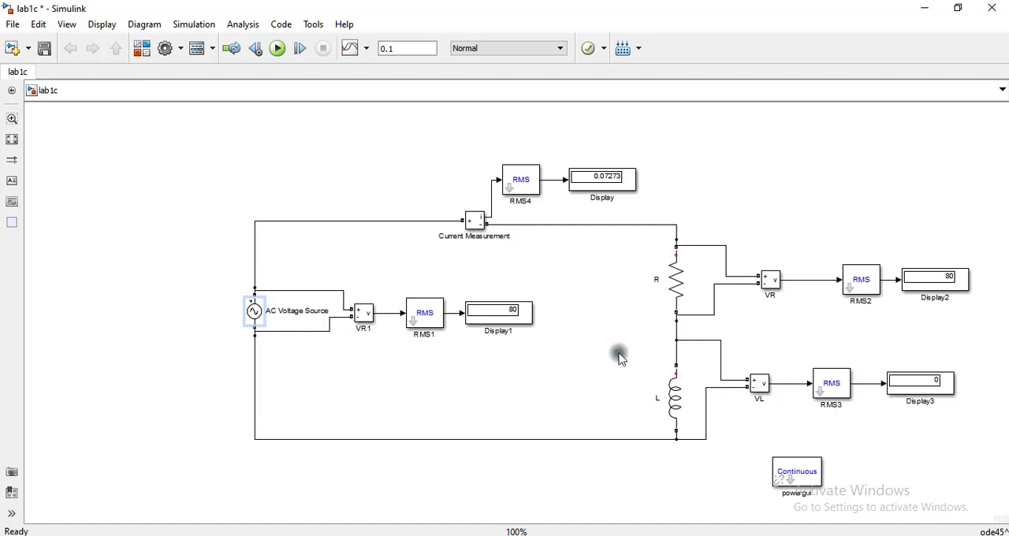
pyautogui.click(626, 535)
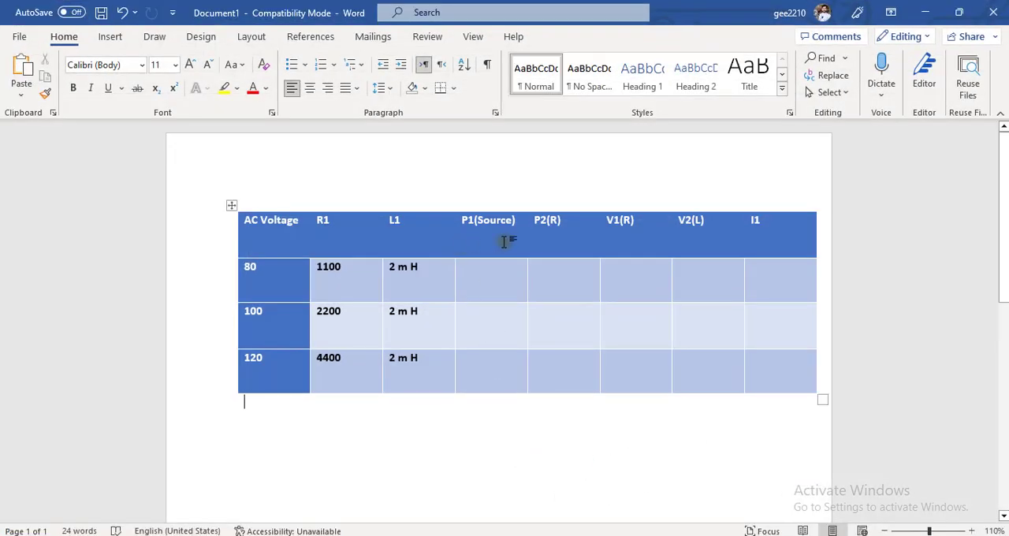
pyautogui.click(524, 534)
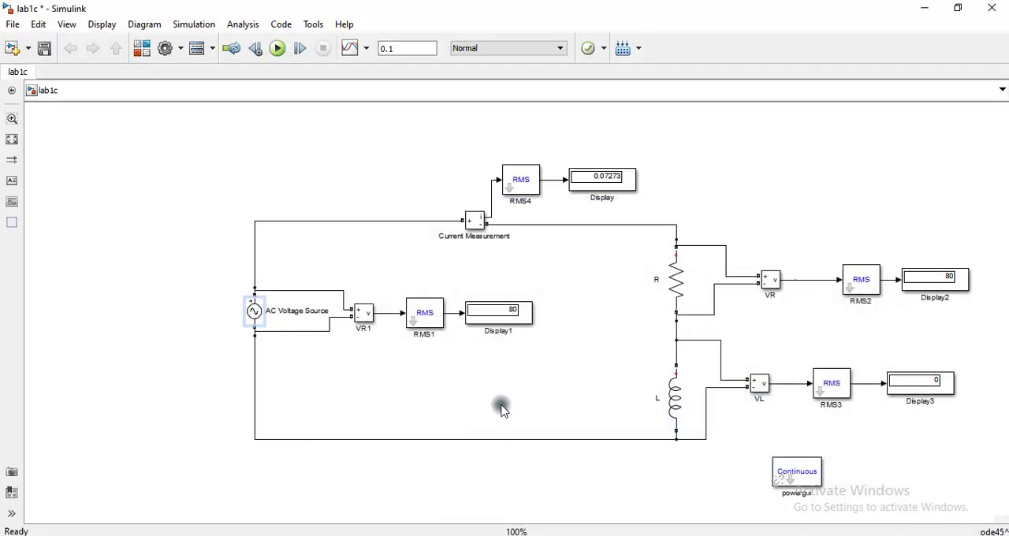
# - Add a Product block in the empty area above the AC source and name it P1
pyautogui.click(313, 164)
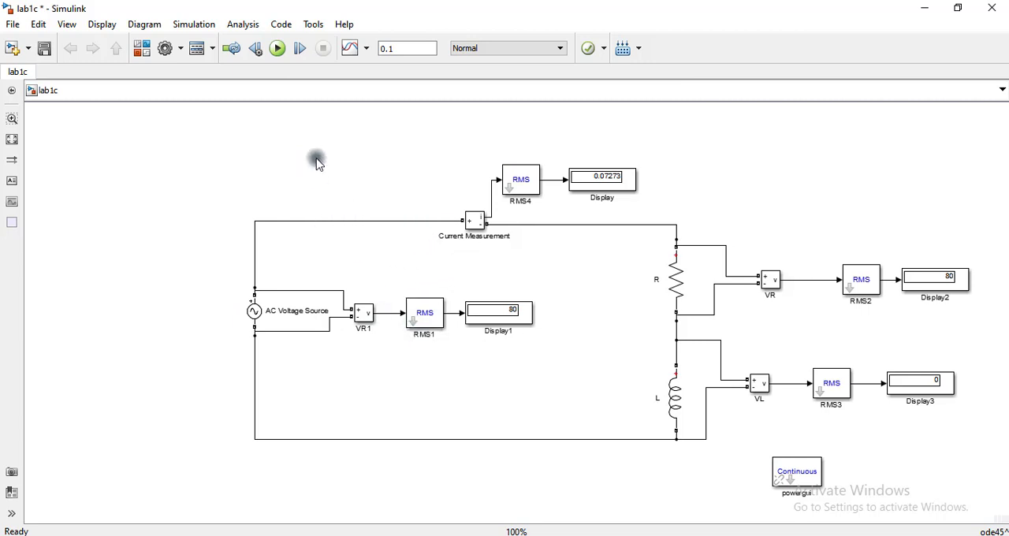
pyautogui.write('pr')
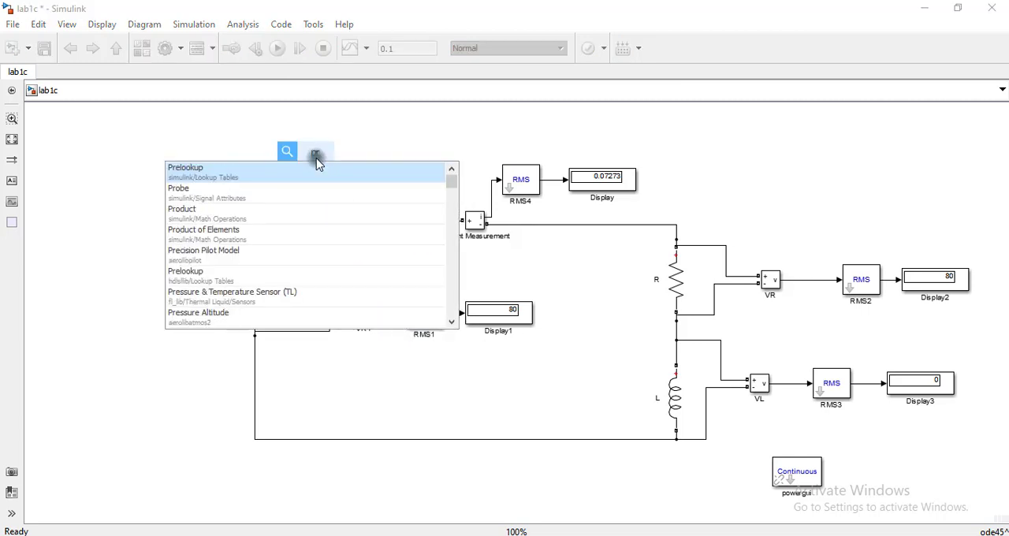
pyautogui.write('oduct')
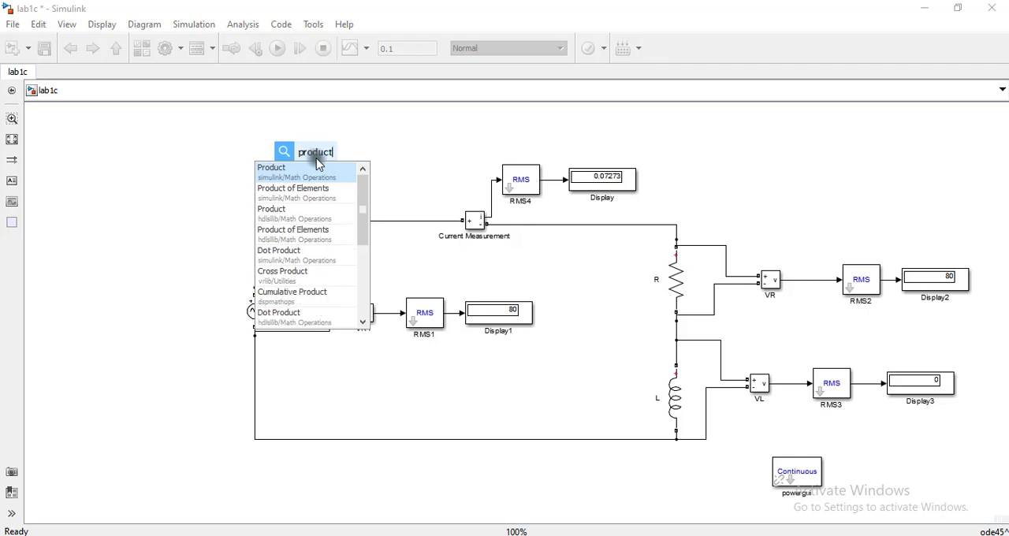
pyautogui.click(305, 173)
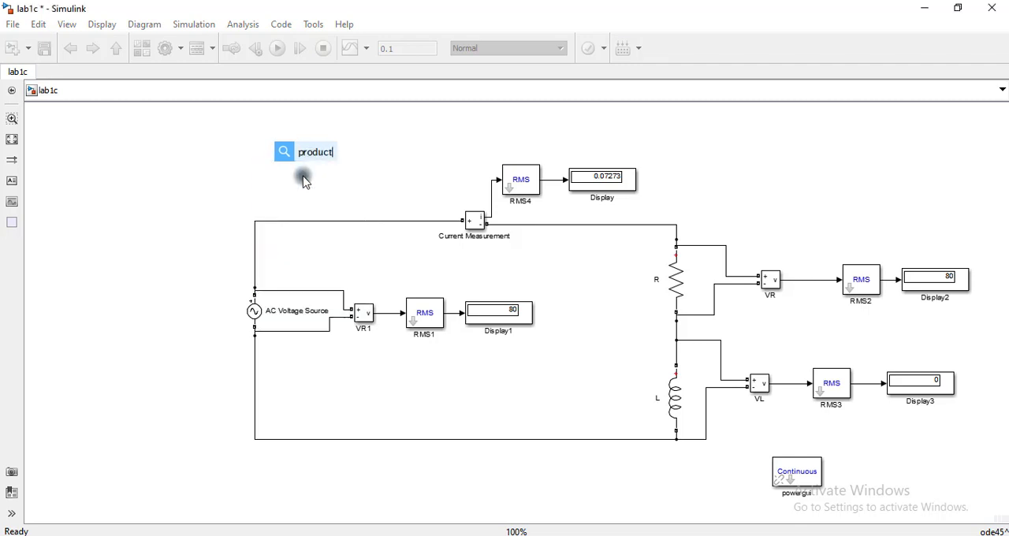
pyautogui.moveTo(316, 163); pyautogui.dragTo(363, 157)
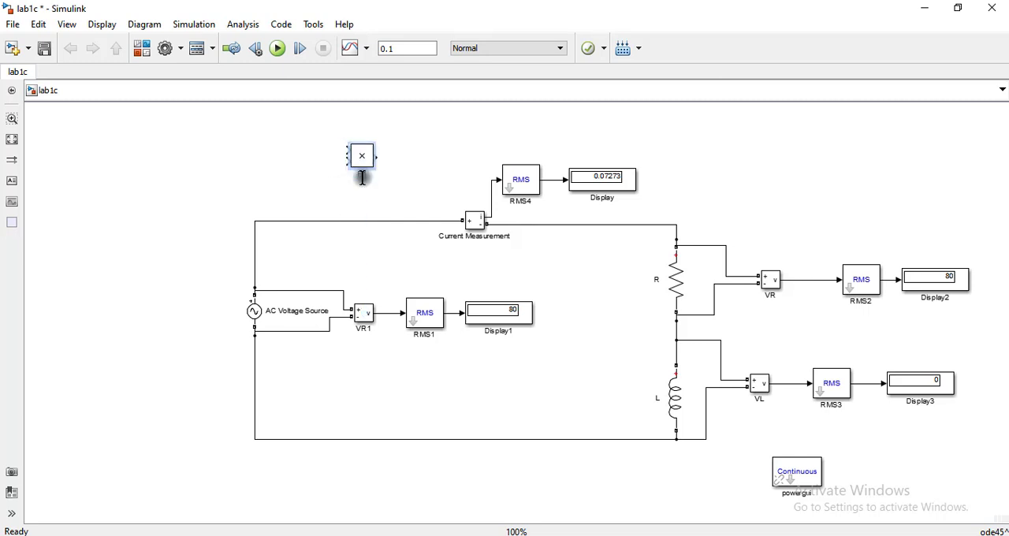
pyautogui.click(282, 185)
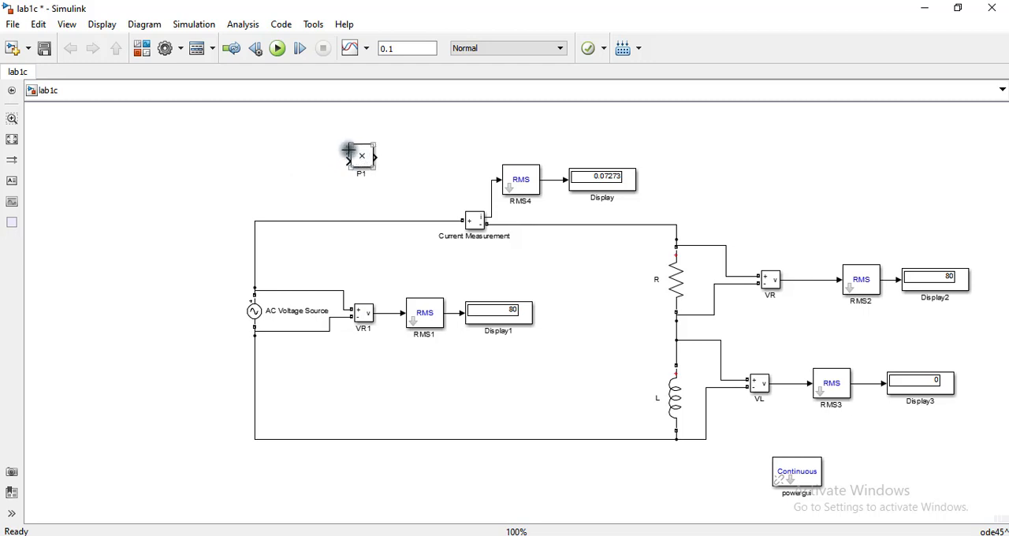
# - Connect the outputs of RMS1 (source voltage) and RMS4 (current) to the two inputs of the P1 Product block
pyautogui.moveTo(348, 150); pyautogui.dragTo(454, 314)
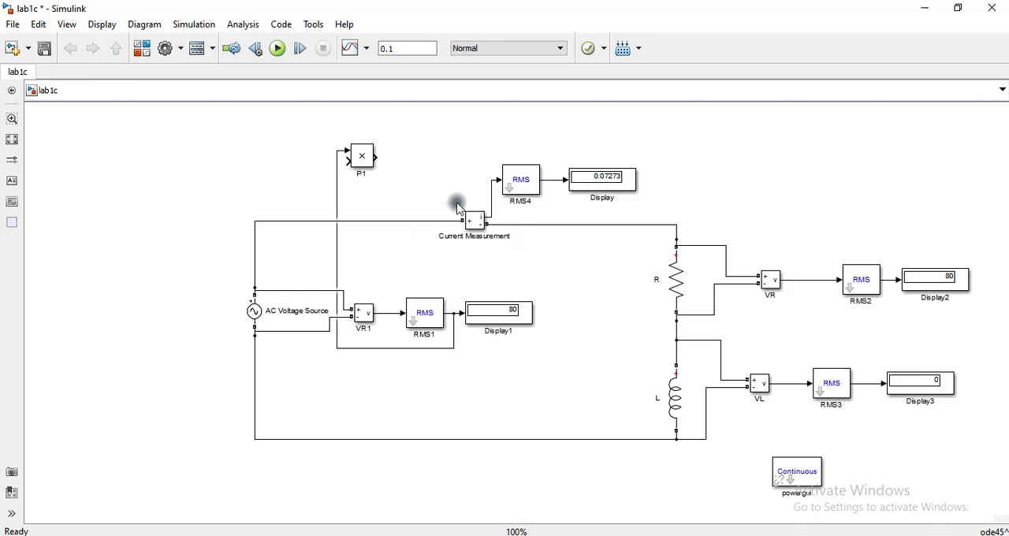
pyautogui.click(355, 168)
pyautogui.moveTo(349, 164)
pyautogui.mouseDown()
pyautogui.moveTo(441, 176)
pyautogui.moveTo(534, 155)
pyautogui.moveTo(548, 179)
pyautogui.mouseUp()
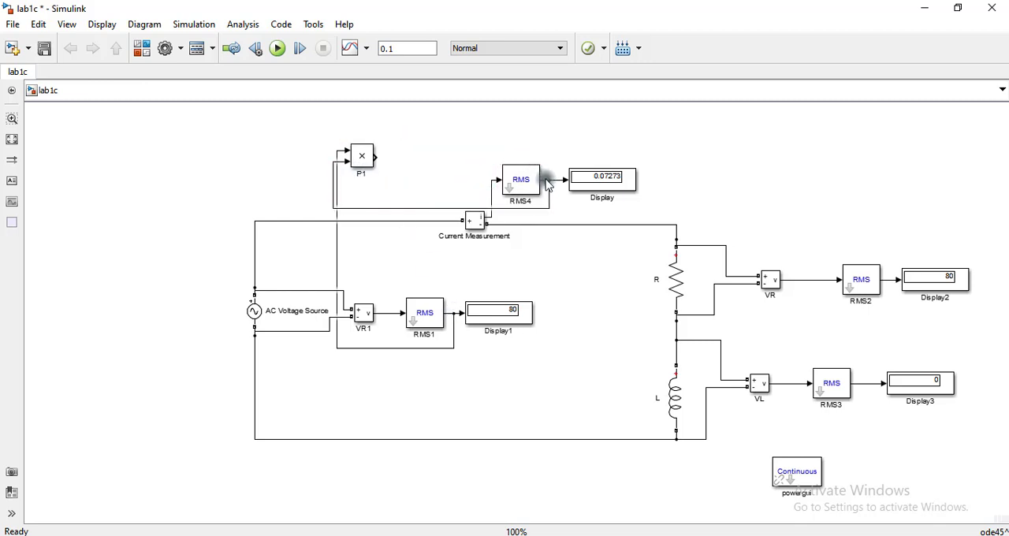
# - Copy the current Display block and connect the copy to the output of P1
pyautogui.click(597, 183)
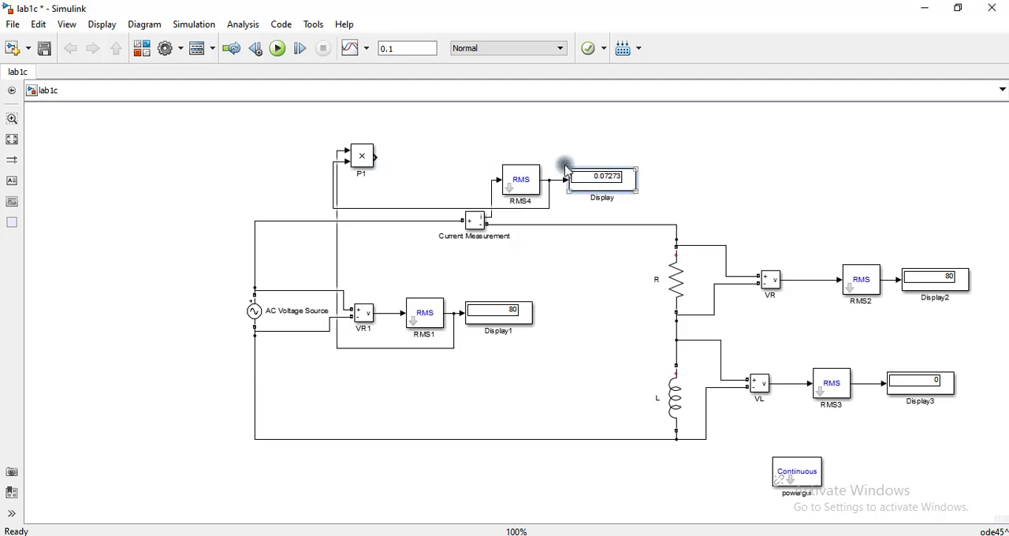
pyautogui.click(487, 136)
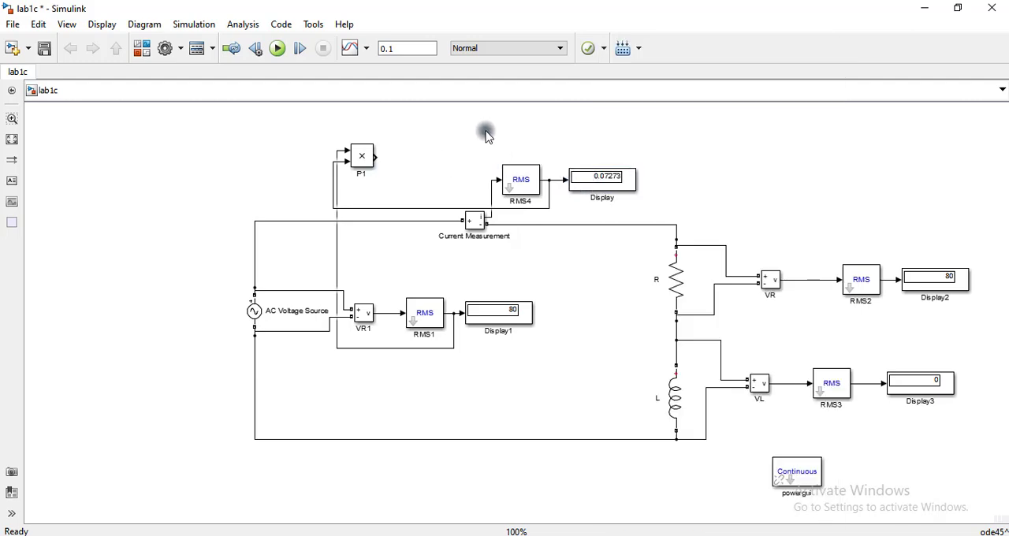
pyautogui.rightClick(486, 136)
pyautogui.click(785, 155)
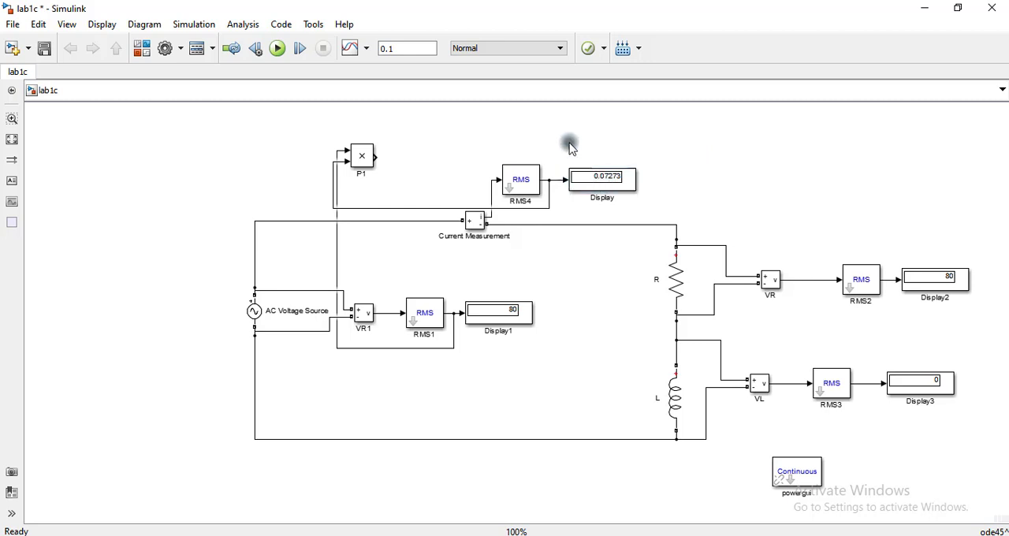
pyautogui.click(602, 178)
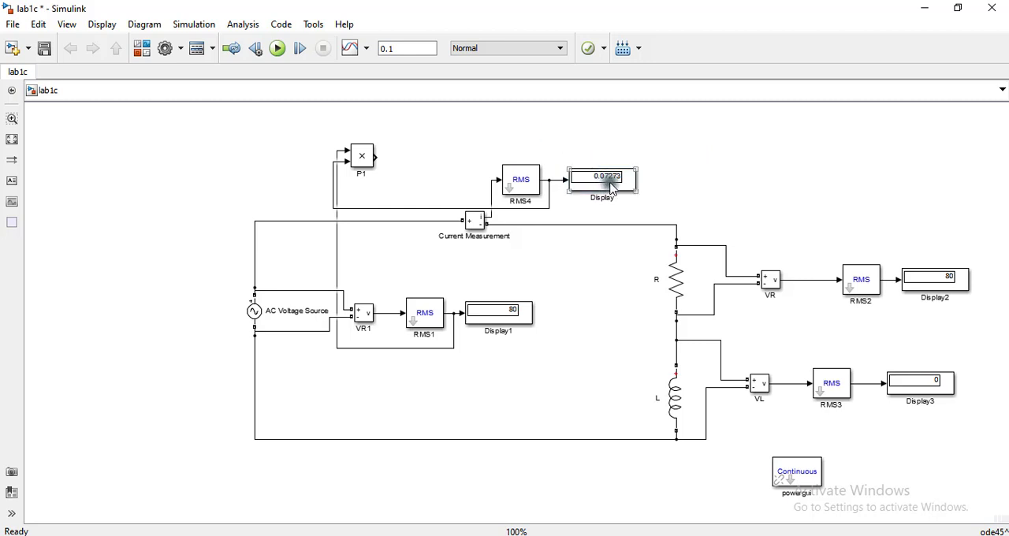
pyautogui.moveTo(611, 188); pyautogui.dragTo(443, 157)
pyautogui.click(396, 157)
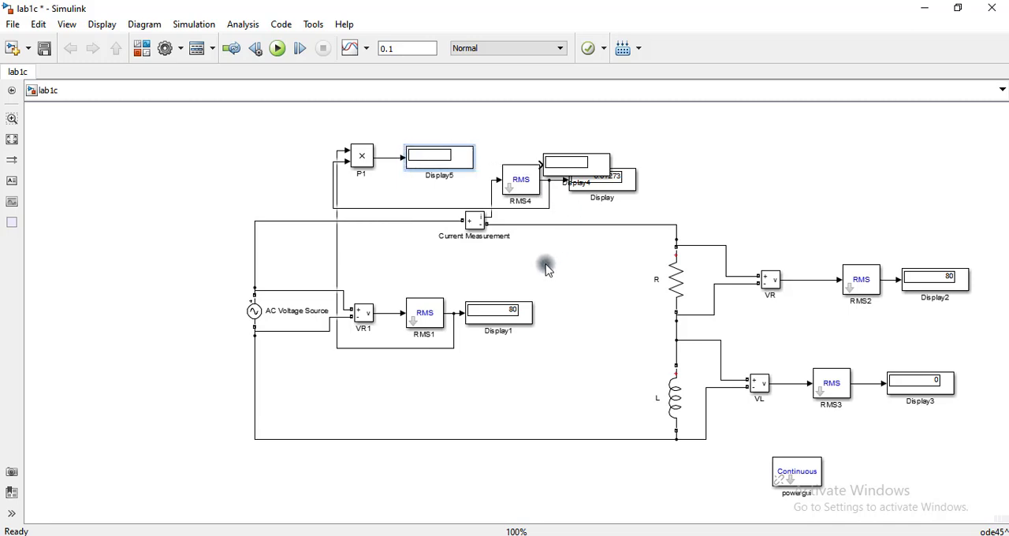
# - Copy the P1 Product block, place the copy above the resistor voltage measurement branch, and check the required quantities in the Word table
pyautogui.click(358, 157)
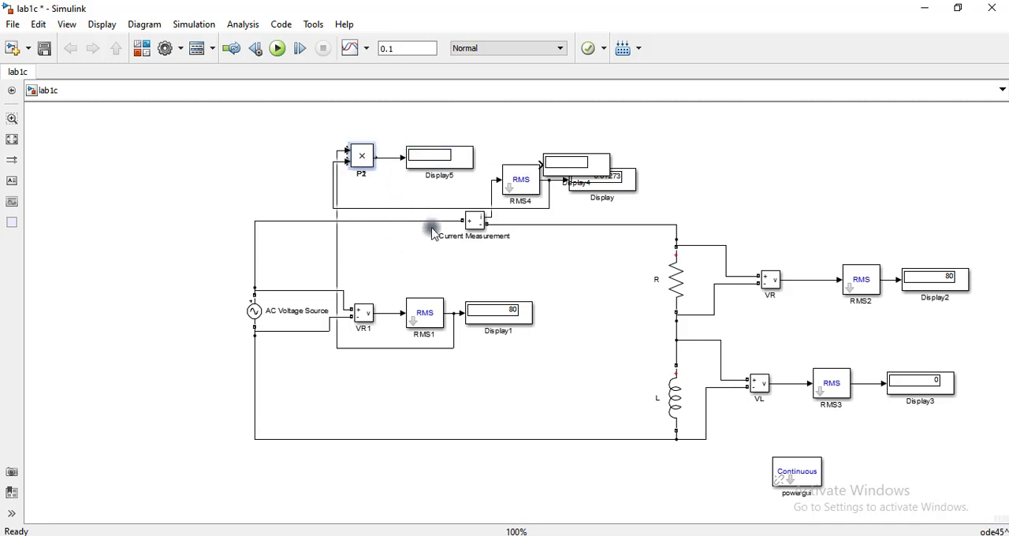
pyautogui.rightClick(752, 207)
pyautogui.click(699, 159)
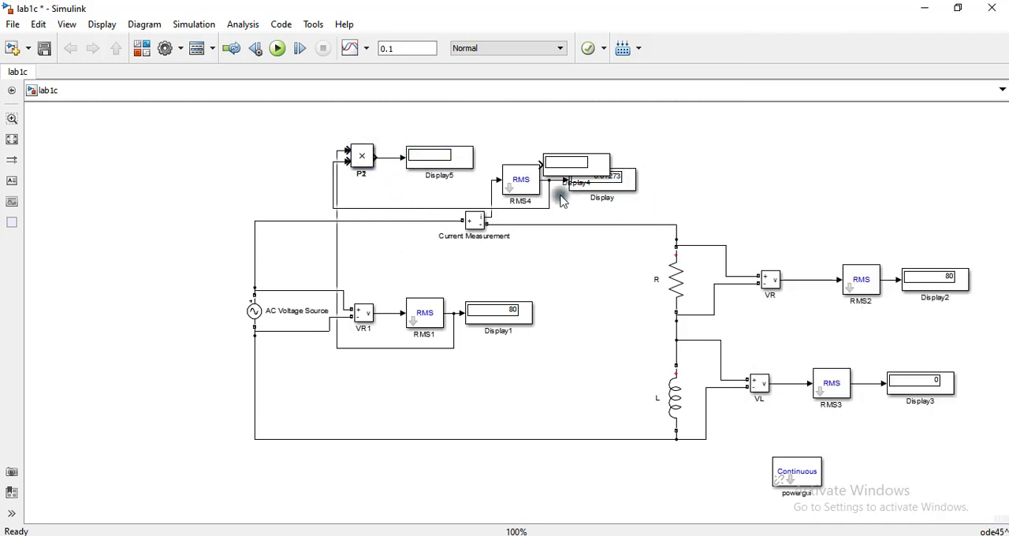
pyautogui.moveTo(354, 158); pyautogui.dragTo(833, 177)
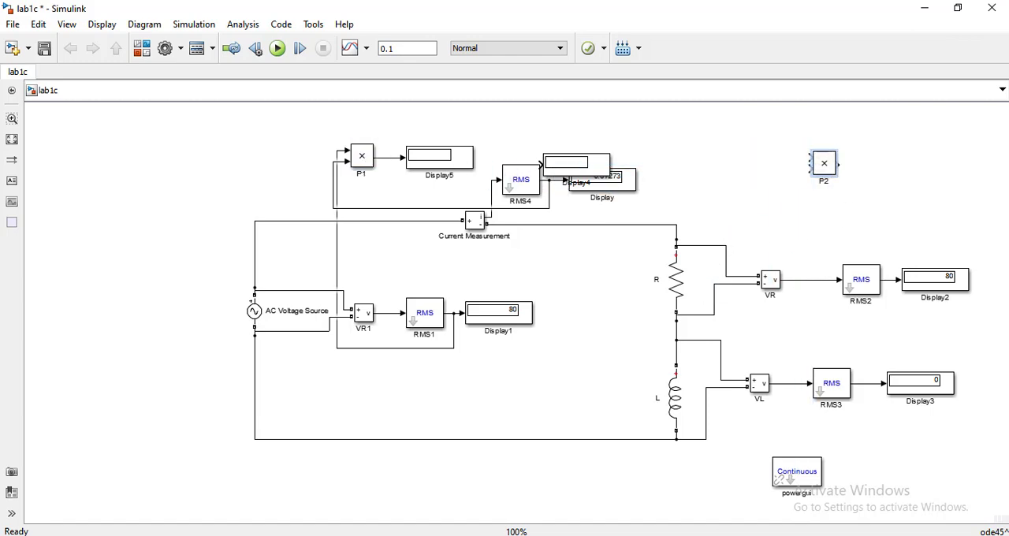
pyautogui.hotkey('alt', 'Tab')
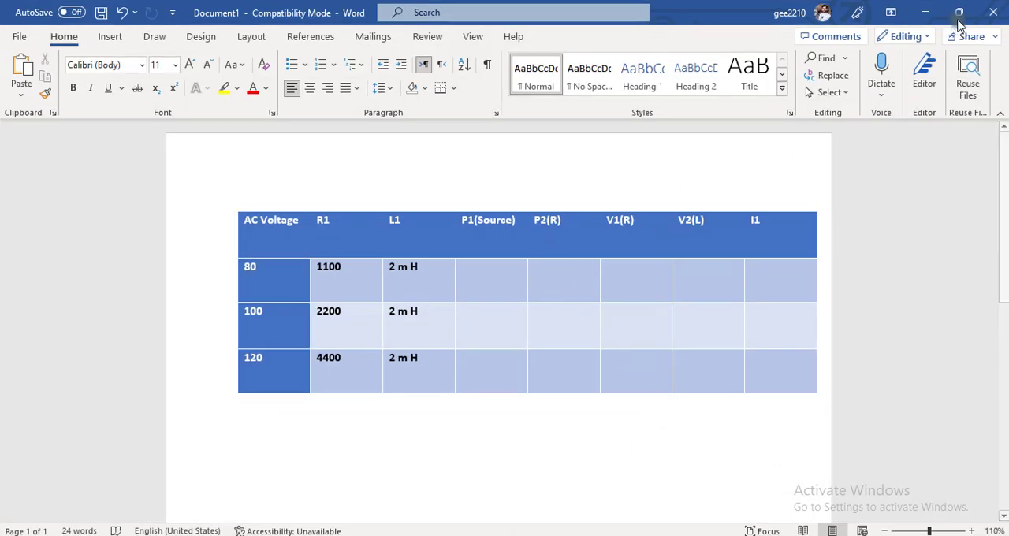
pyautogui.click(922, 12)
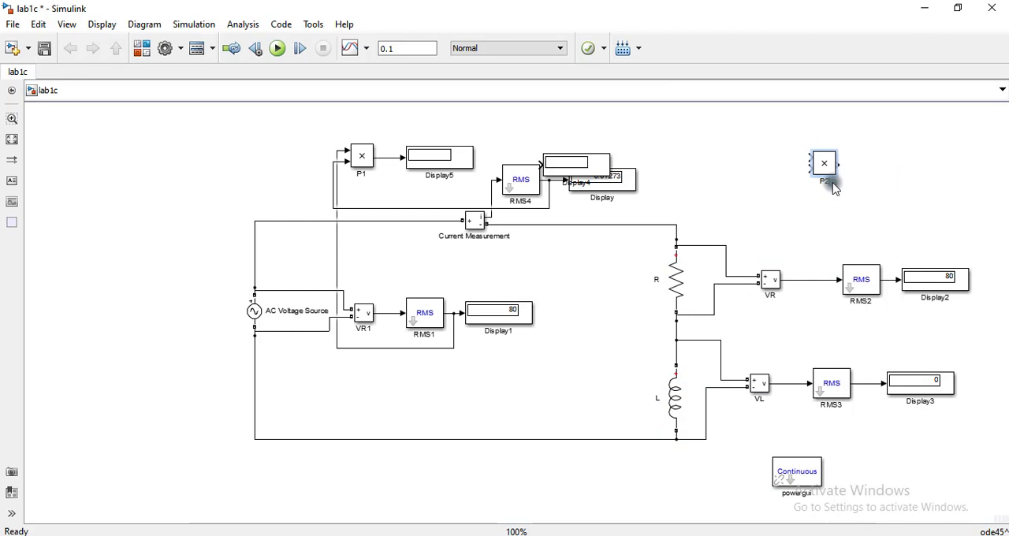
# - Connect the inputs of the P2 Product block to the RMS2 and RMS4 outputs, and delete the unconnected Display4 block
pyautogui.moveTo(826, 167); pyautogui.dragTo(809, 279)
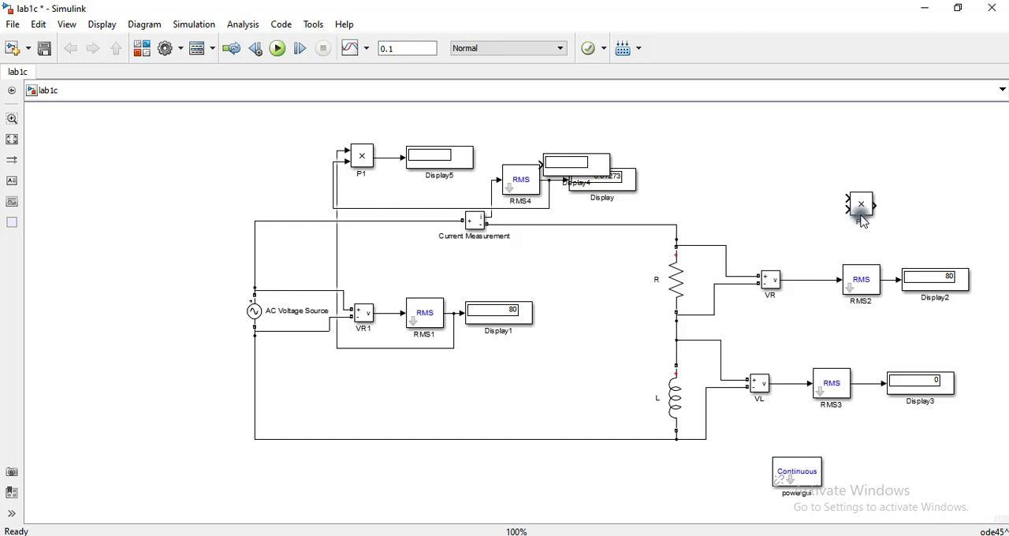
pyautogui.moveTo(863, 210)
pyautogui.mouseDown()
pyautogui.moveTo(931, 203)
pyautogui.moveTo(910, 206)
pyautogui.moveTo(891, 279)
pyautogui.mouseUp()
pyautogui.moveTo(583, 174); pyautogui.dragTo(712, 154)
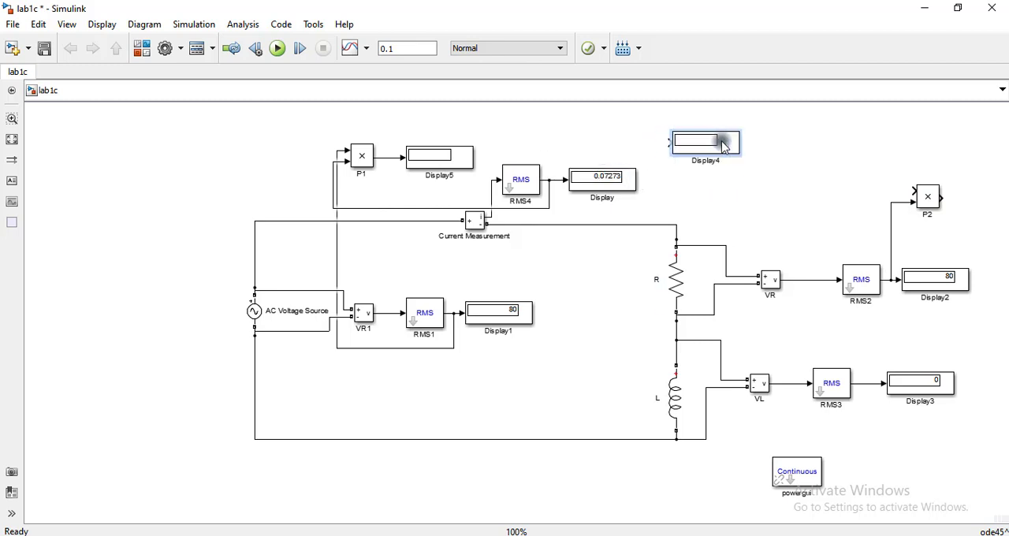
pyautogui.press('Delete')
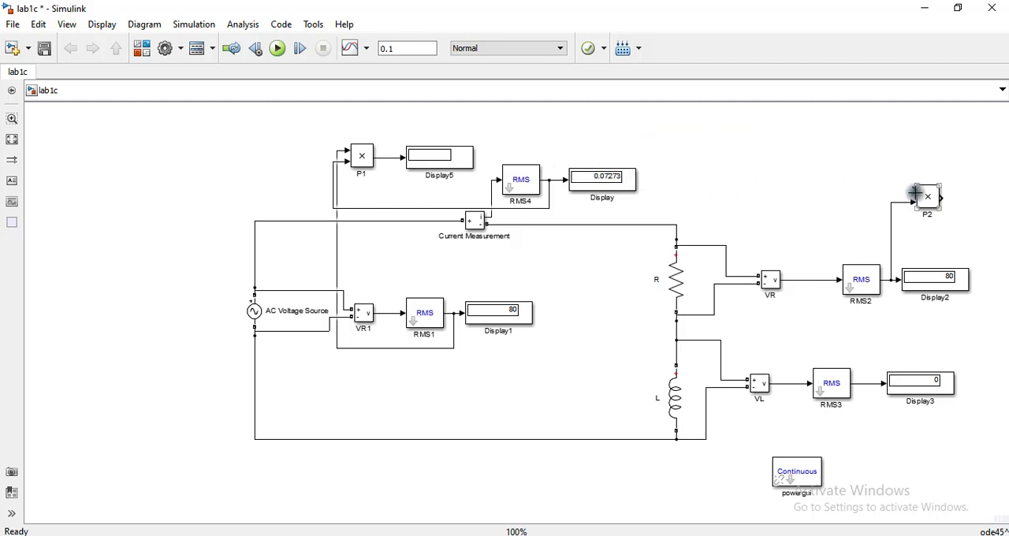
pyautogui.moveTo(914, 192); pyautogui.dragTo(555, 178)
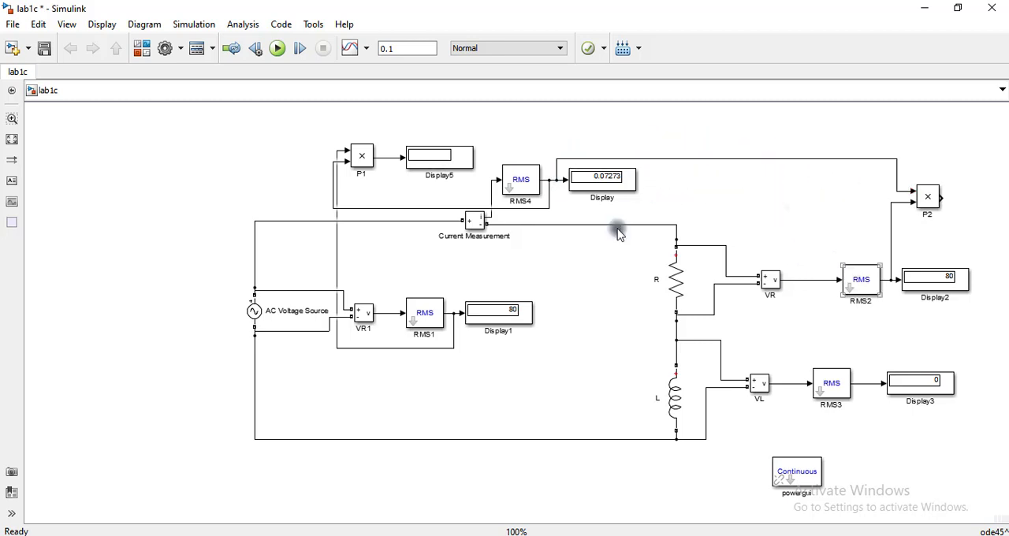
# - Copy the display connected to P1 and connect the copy to the output of P2
pyautogui.moveTo(446, 153); pyautogui.dragTo(941, 195)
pyautogui.rightClick(751, 193)
pyautogui.click(735, 191)
pyautogui.moveTo(873, 197); pyautogui.dragTo(884, 194)
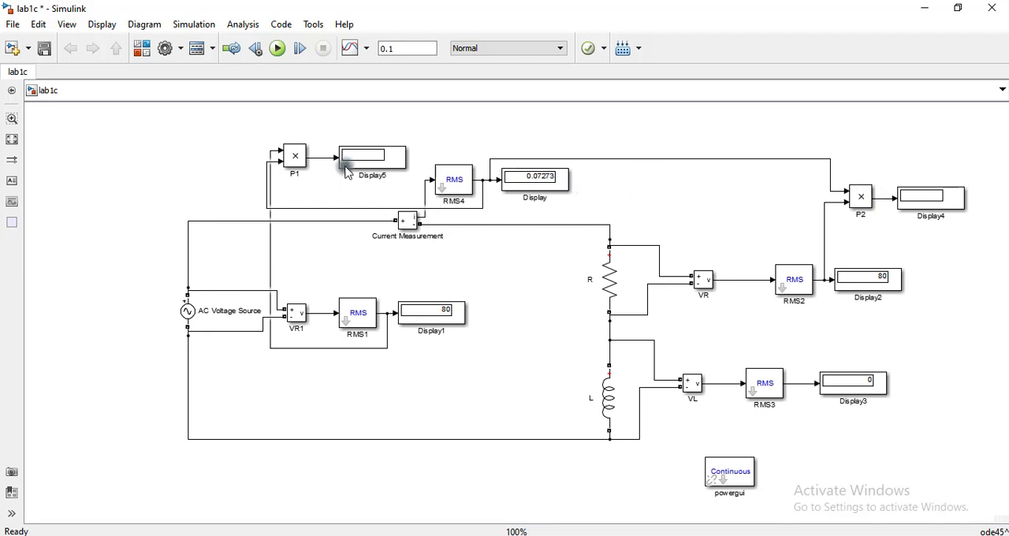
# - Run the simulation and check the AC Voltage Source parameters
pyautogui.click(278, 49)
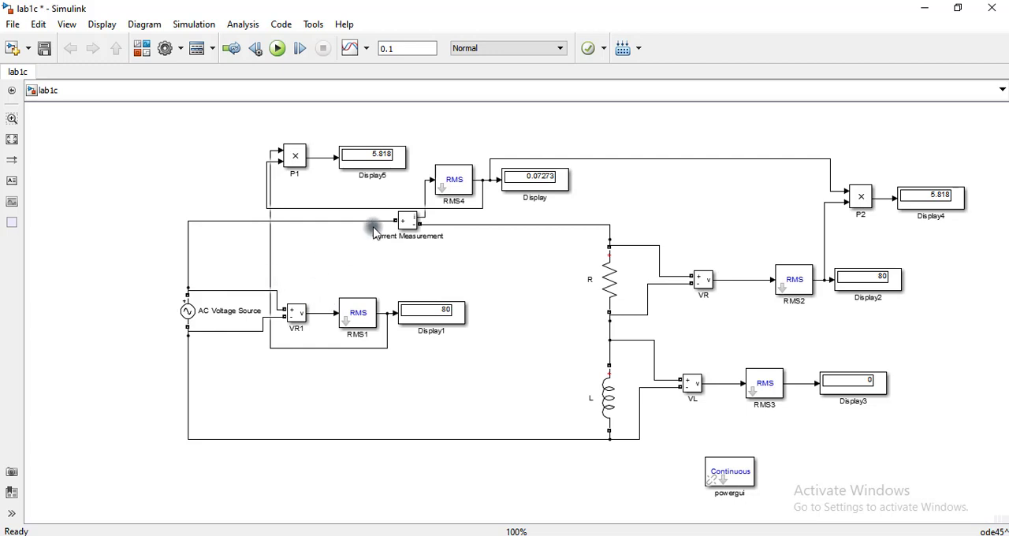
pyautogui.click(343, 167)
pyautogui.doubleClick(188, 309)
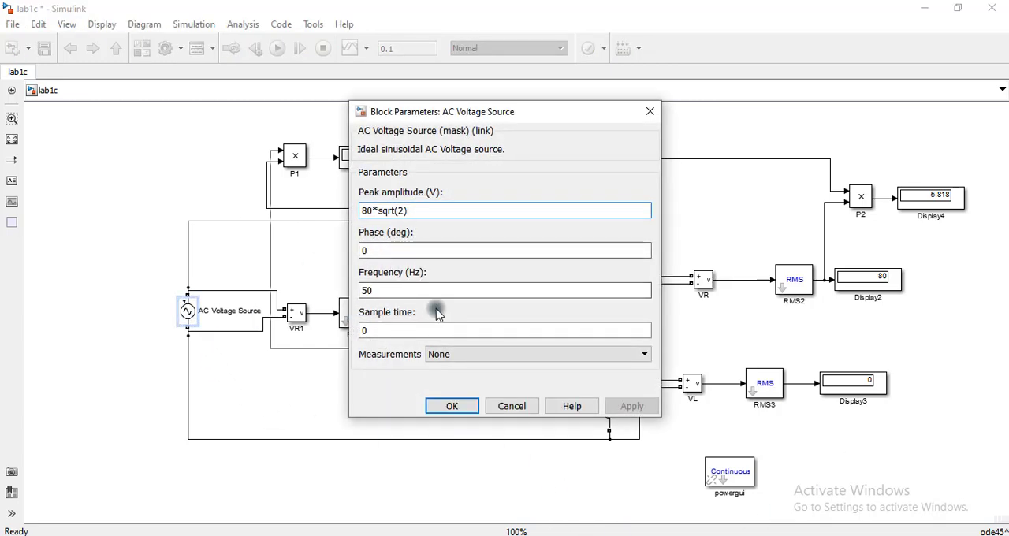
pyautogui.click(463, 408)
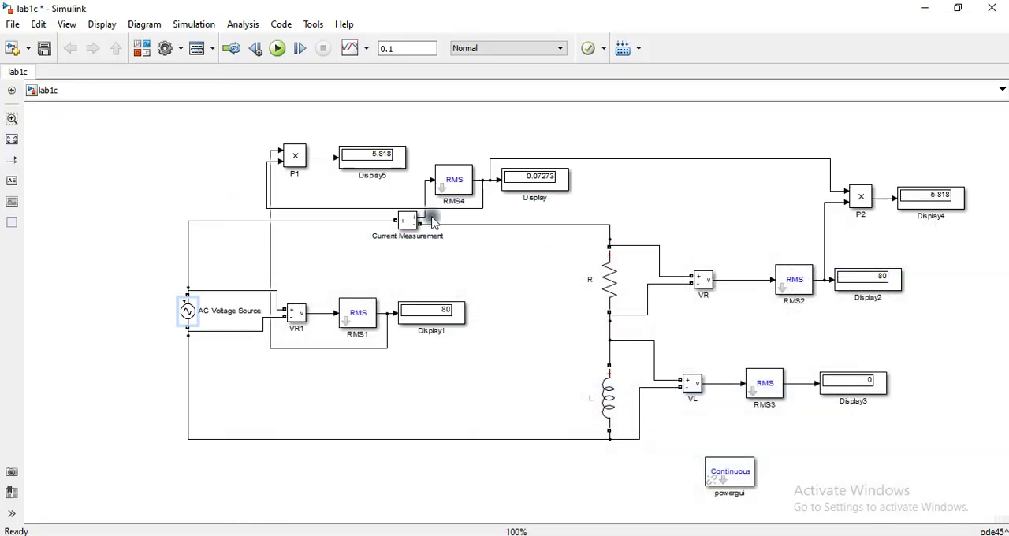
# - Read the source power display and enter 5.8 in the P1(Source) cell of the 80 V row in the Word table
pyautogui.click(374, 167)
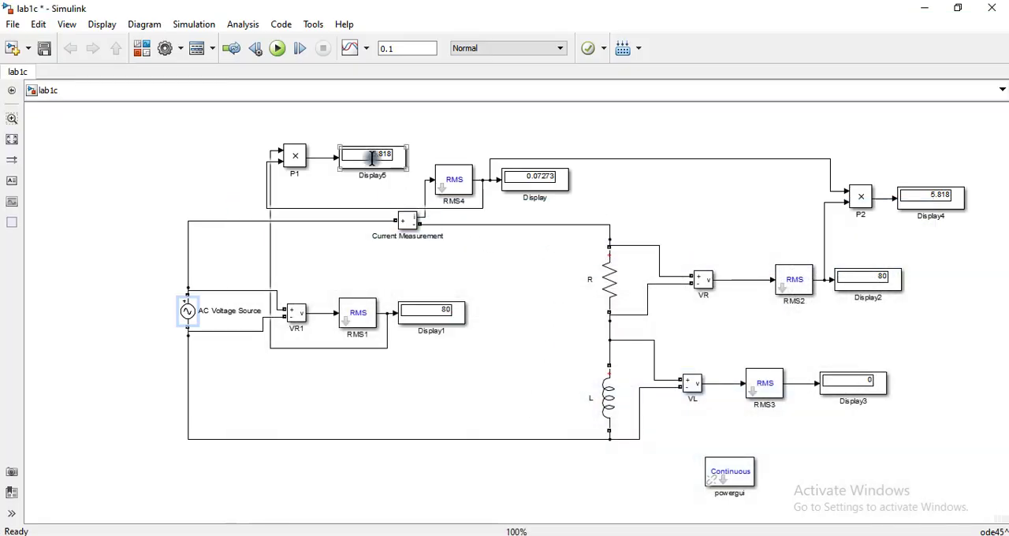
pyautogui.click(928, 11)
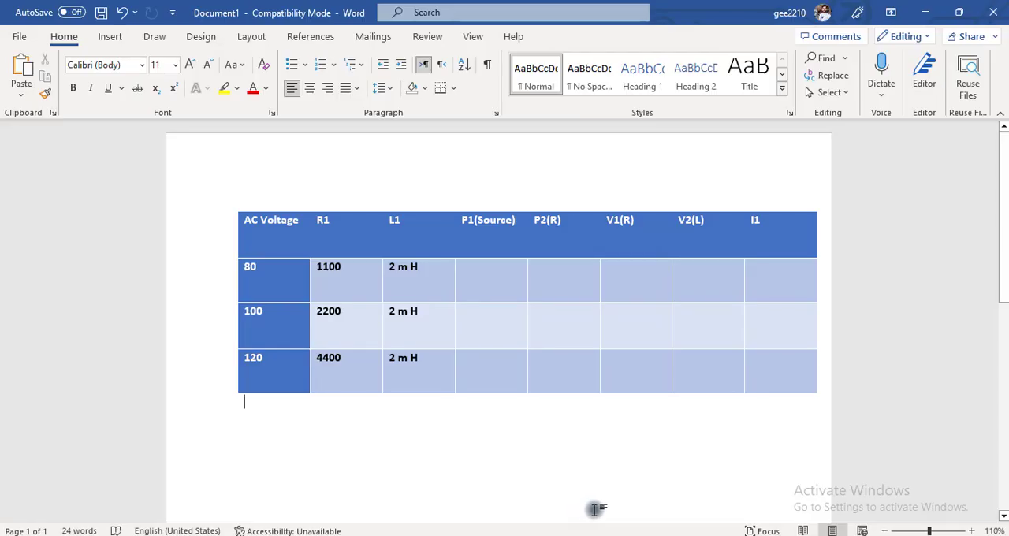
pyautogui.click(498, 275)
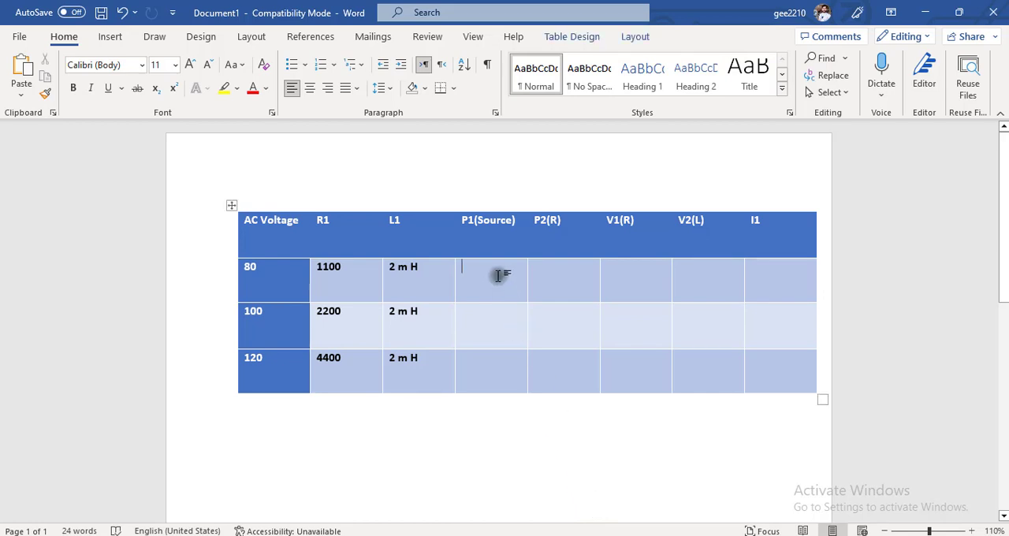
pyautogui.write('5.8')
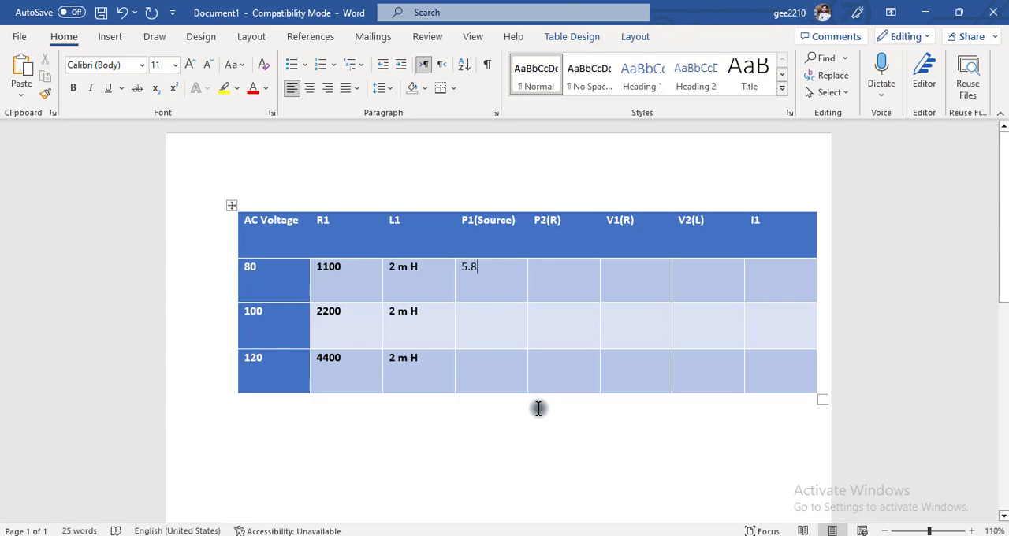
# - Check the resistor displays in Simulink and enter 5.81 under P2(R) and 80 under V1(R) in the Word table's 80 V row
pyautogui.moveTo(581, 512)
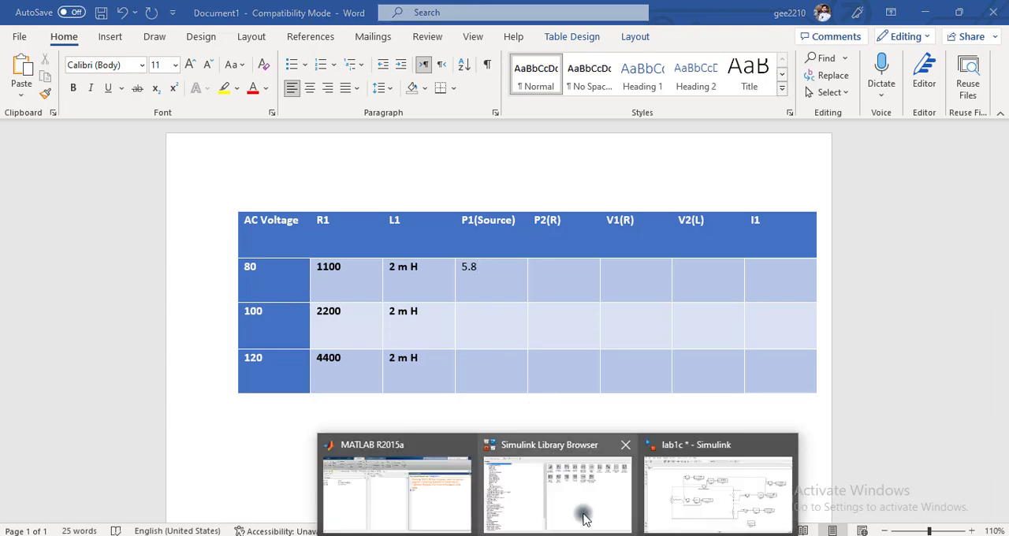
pyautogui.click(697, 495)
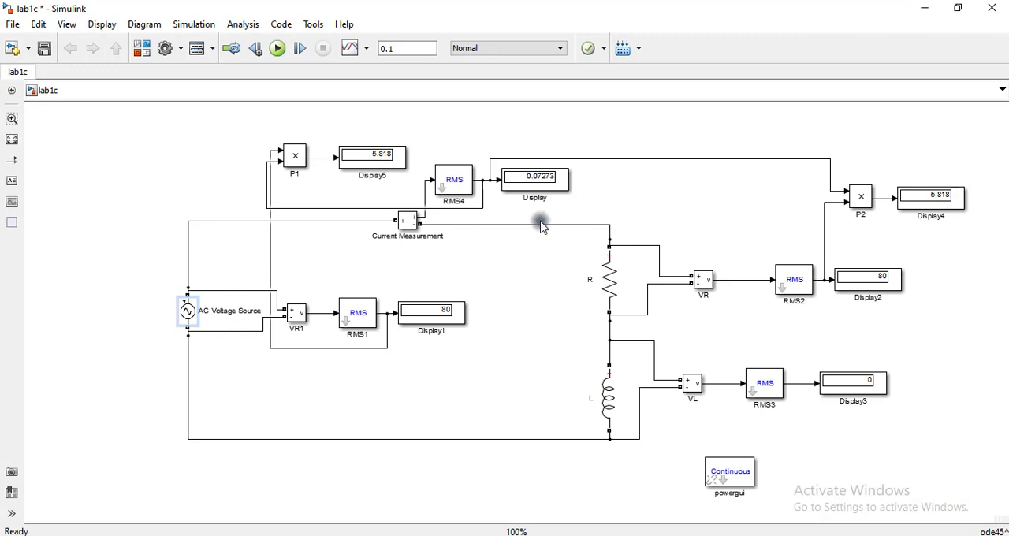
pyautogui.click(936, 210)
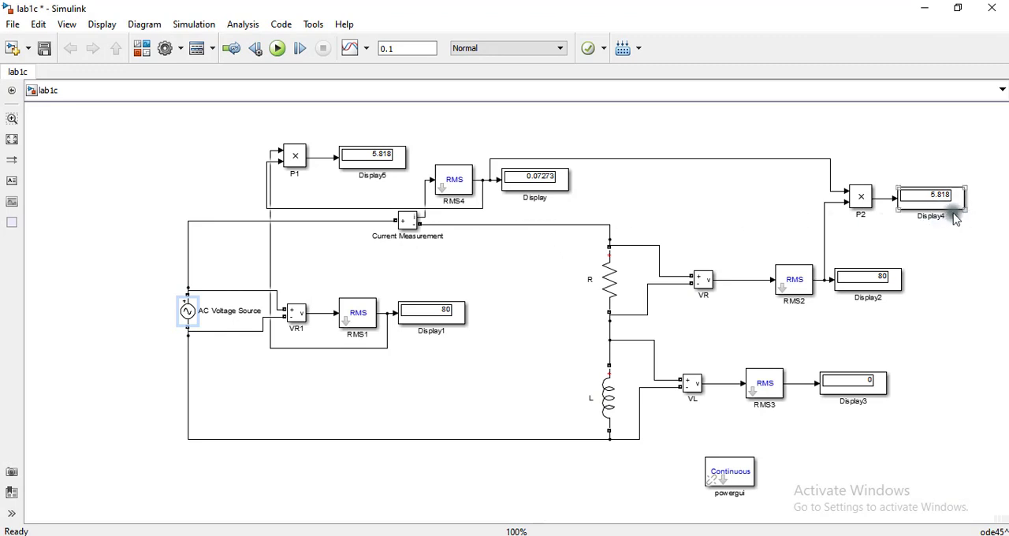
pyautogui.click(882, 246)
pyautogui.hotkey('alt', 'Tab')
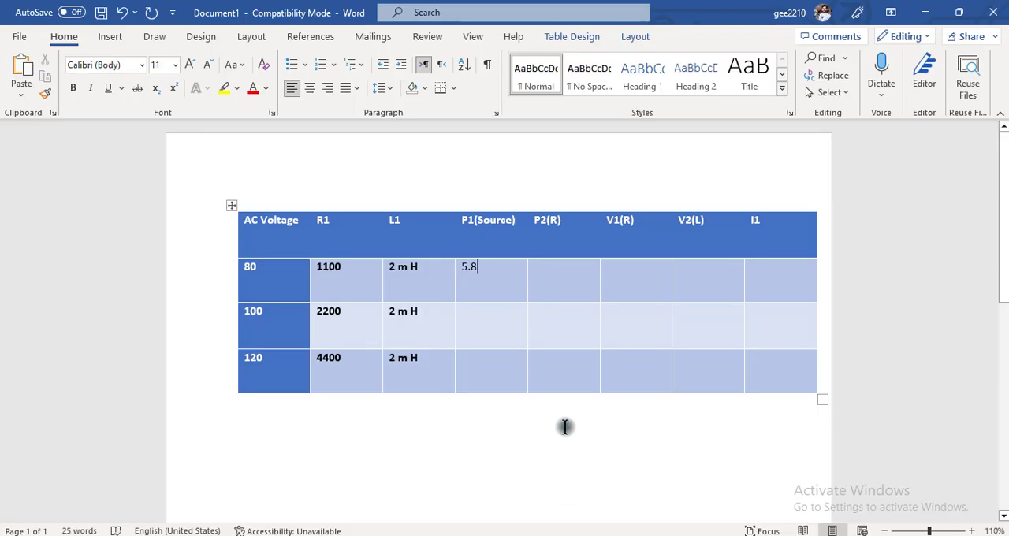
pyautogui.write('5.81')
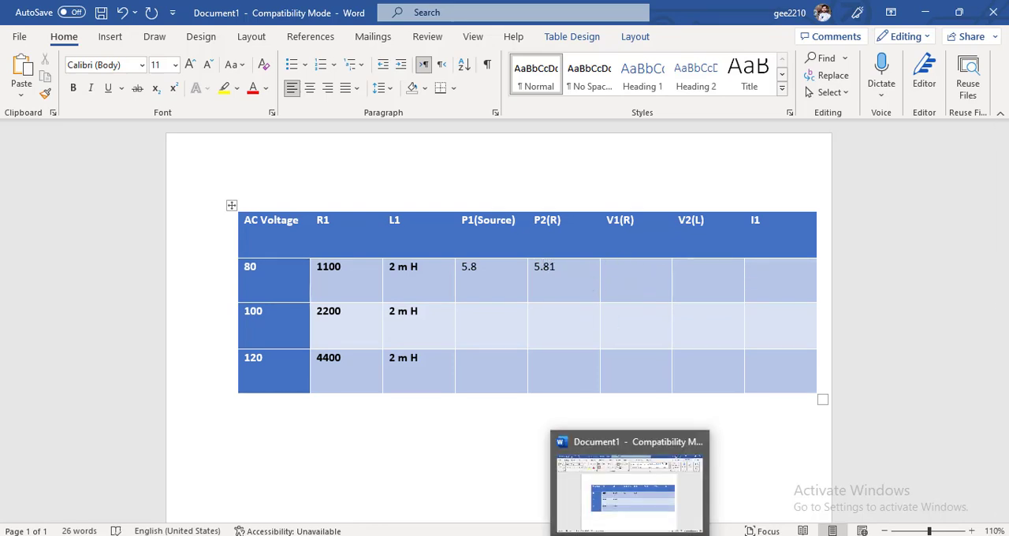
pyautogui.click(629, 535)
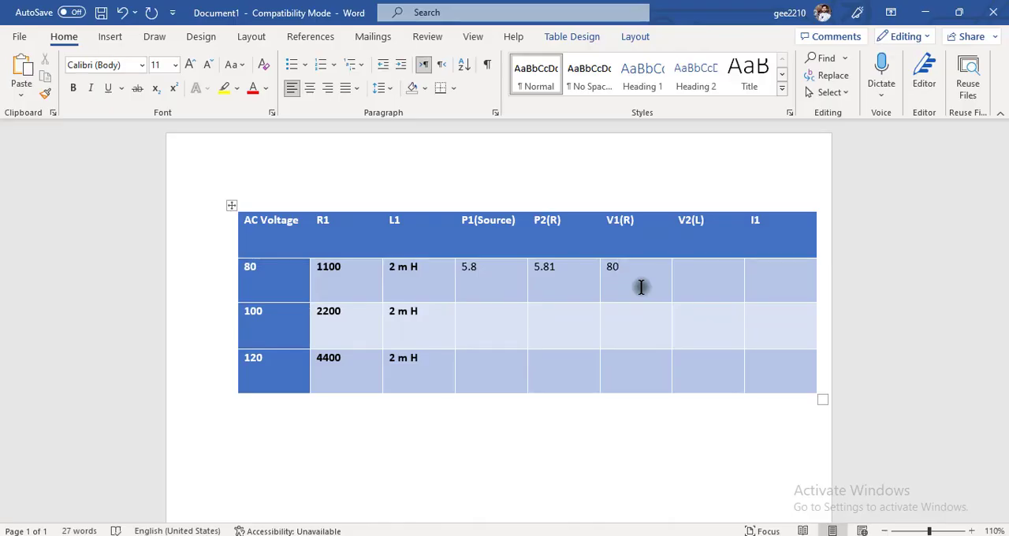
# - Arrange the Simulink model and the Word document side by side, showing the resistor and inductor displays and the table's last columns
pyautogui.press('super+Right')
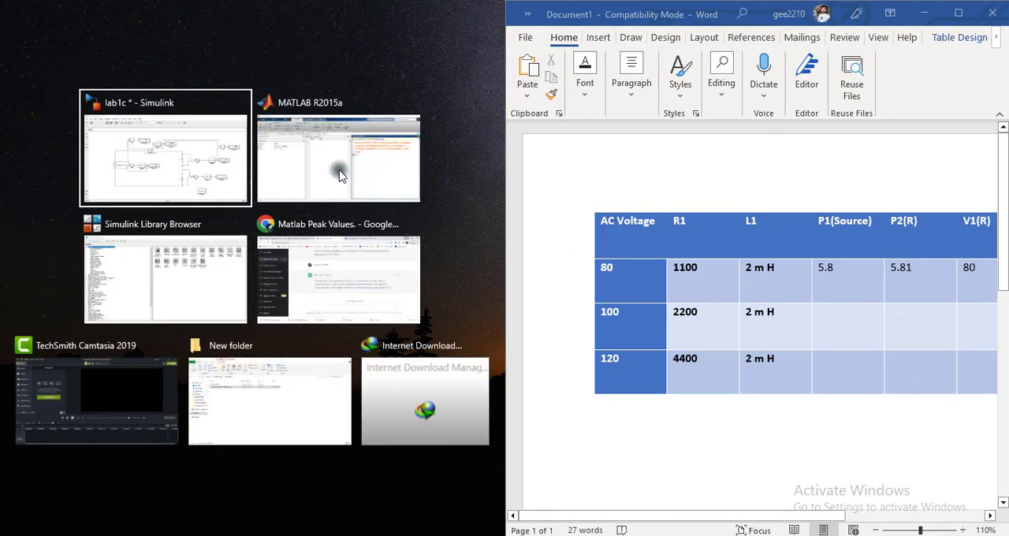
pyautogui.click(210, 164)
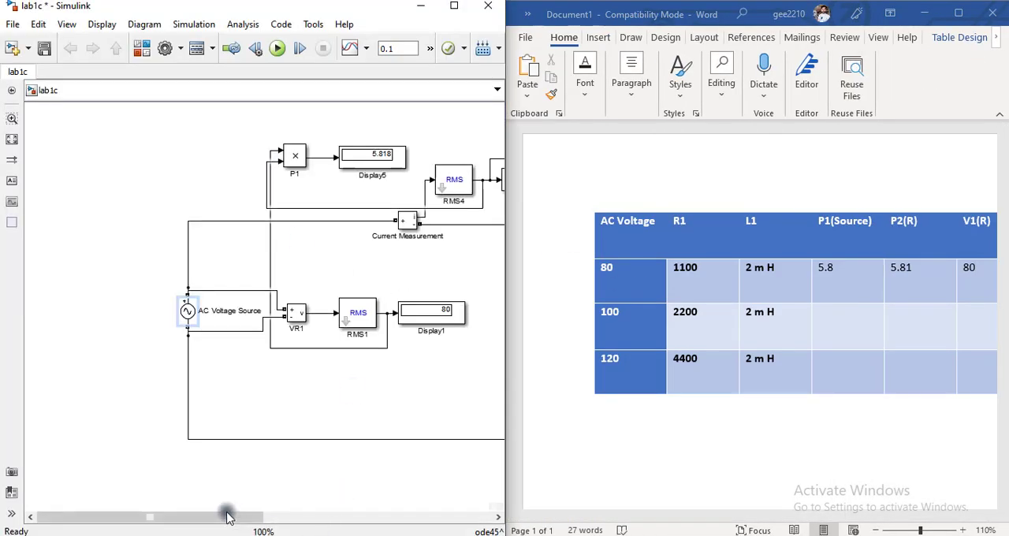
pyautogui.moveTo(219, 514); pyautogui.dragTo(435, 525)
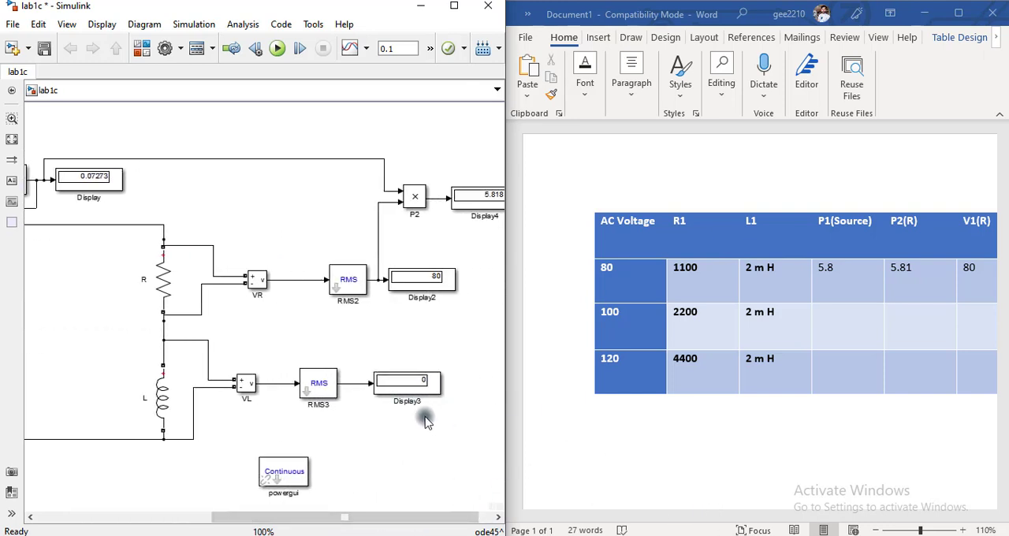
pyautogui.click(698, 520)
pyautogui.moveTo(742, 522); pyautogui.dragTo(881, 522)
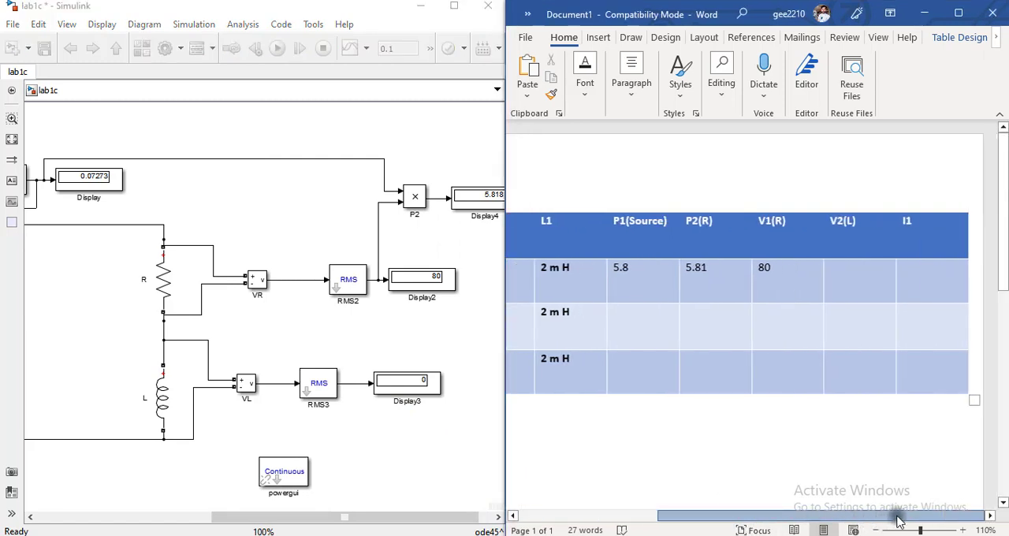
# - Enter 0 under V2(L) and 0.07 under I1 in the 80 V row of the Word table
pyautogui.click(824, 275)
pyautogui.write('0')
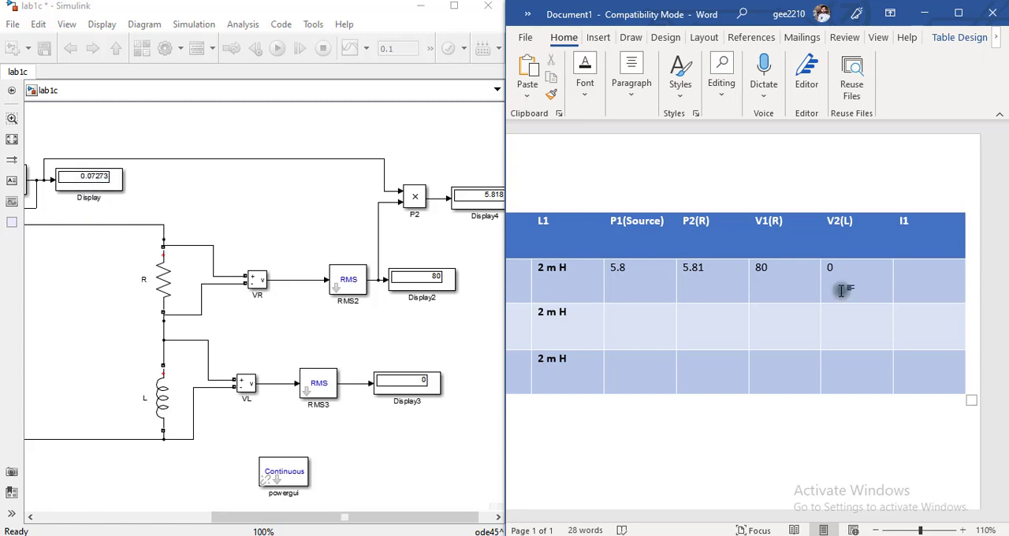
pyautogui.write('0.07')
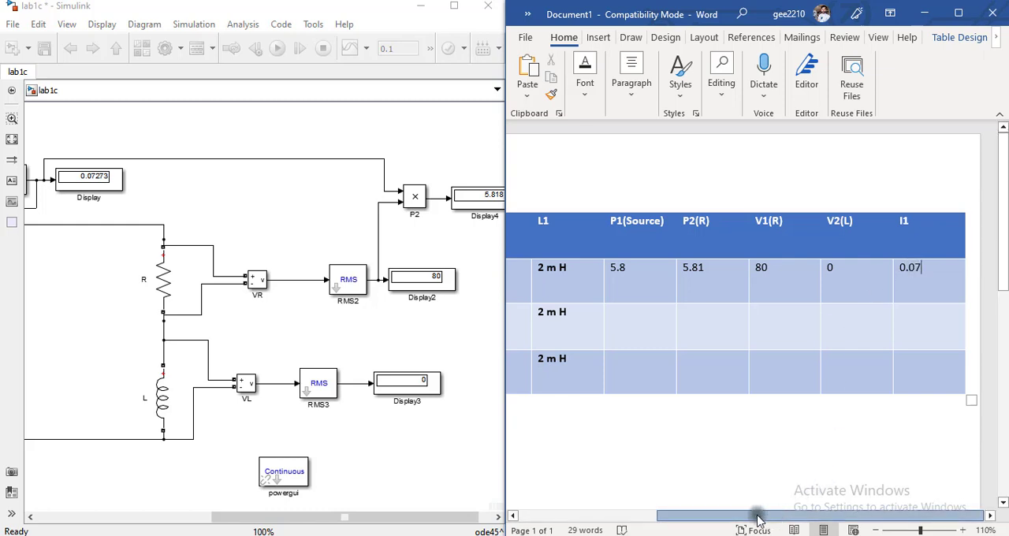
# - Set the AC Voltage Source's peak amplitude to 100*sqrt(2) and run the simulation
pyautogui.moveTo(758, 520); pyautogui.dragTo(648, 520)
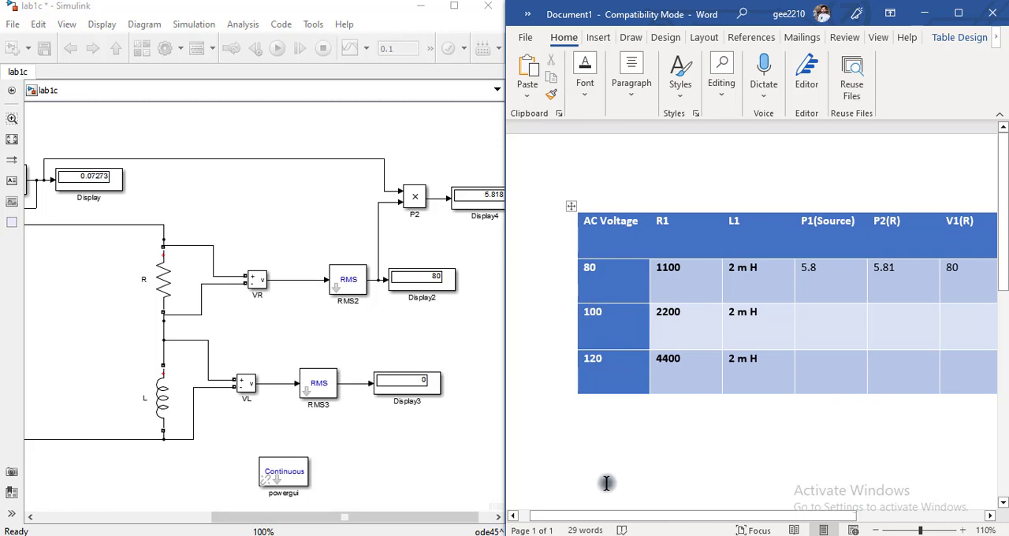
pyautogui.moveTo(377, 518); pyautogui.dragTo(162, 501)
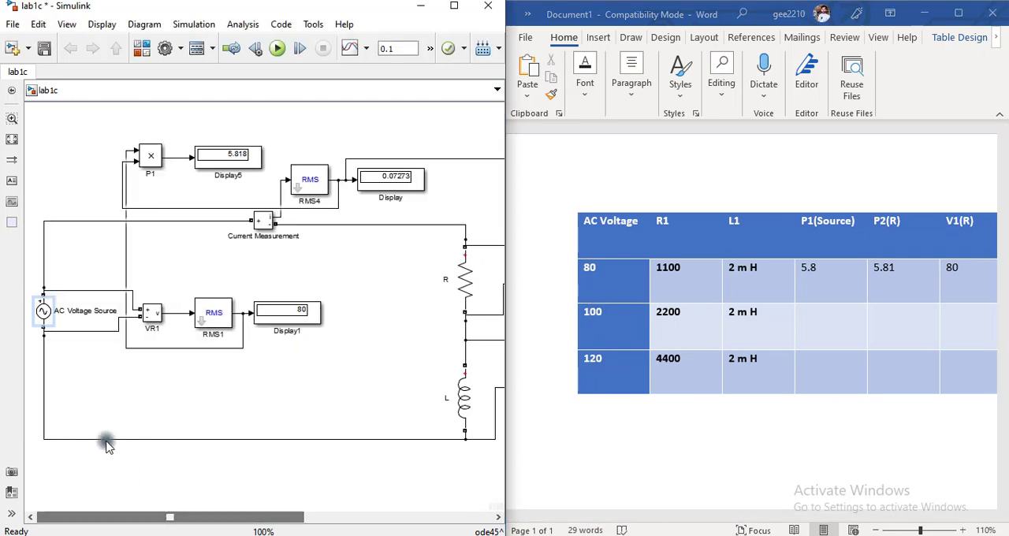
pyautogui.doubleClick(43, 314)
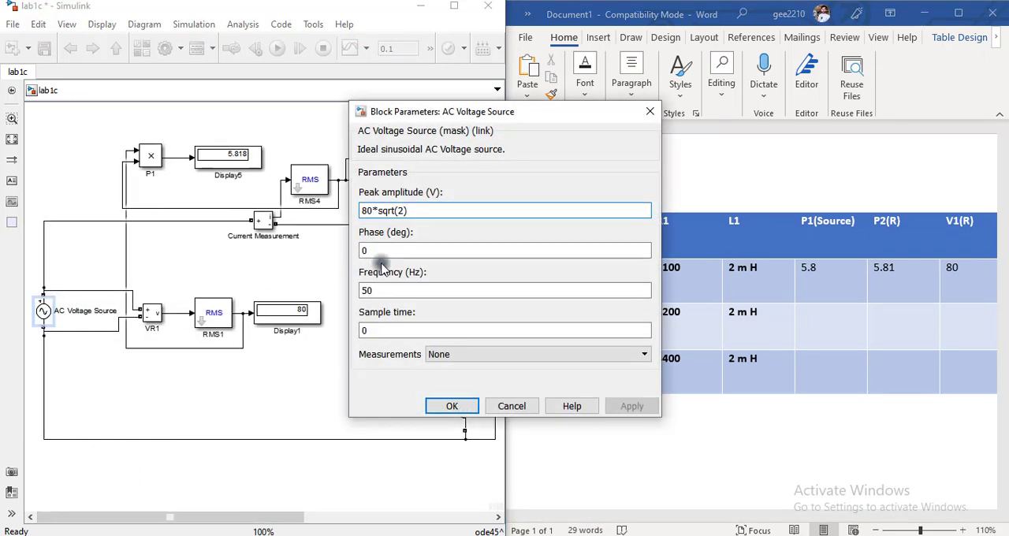
pyautogui.doubleClick(366, 211)
pyautogui.click(368, 212)
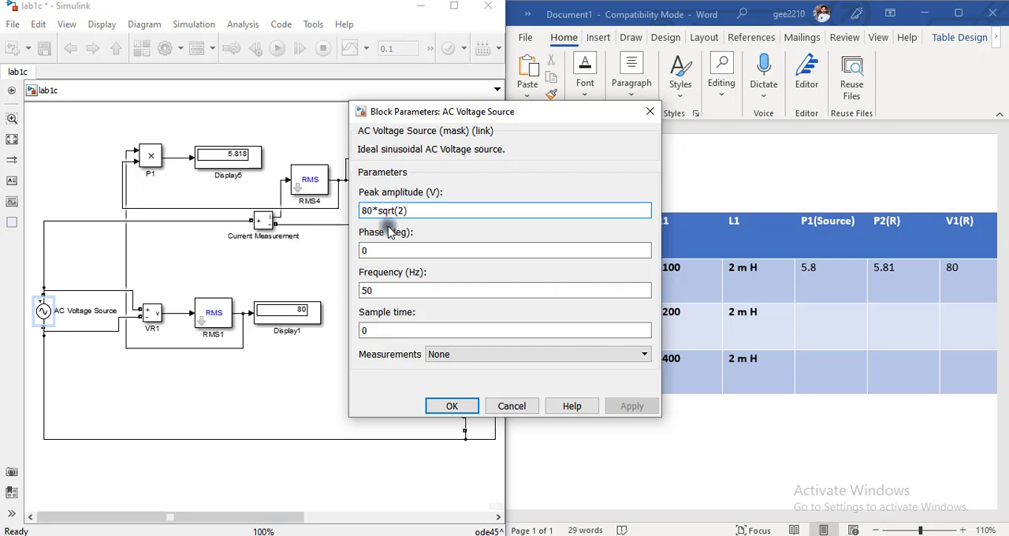
pyautogui.press('BackSpace')
pyautogui.write('10')
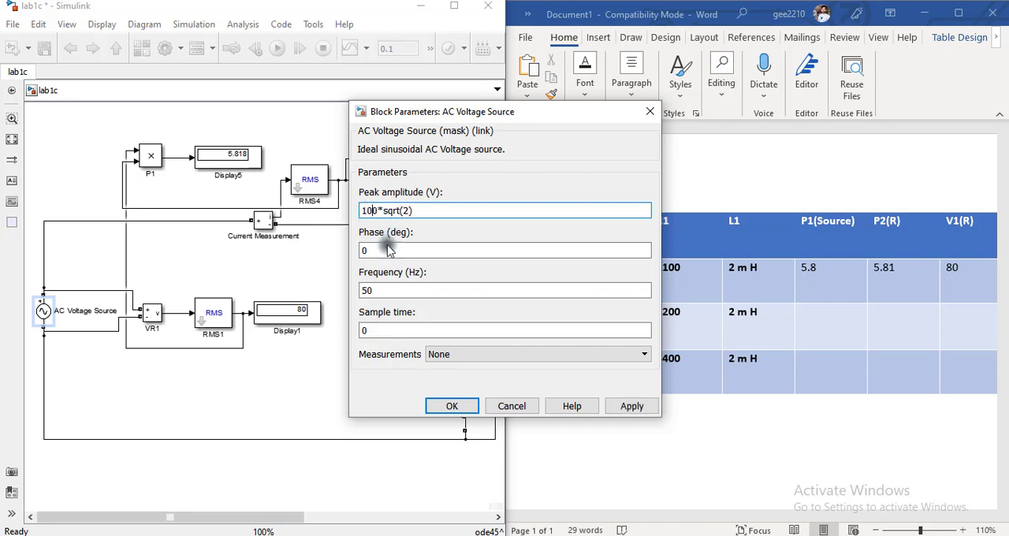
pyautogui.click(446, 405)
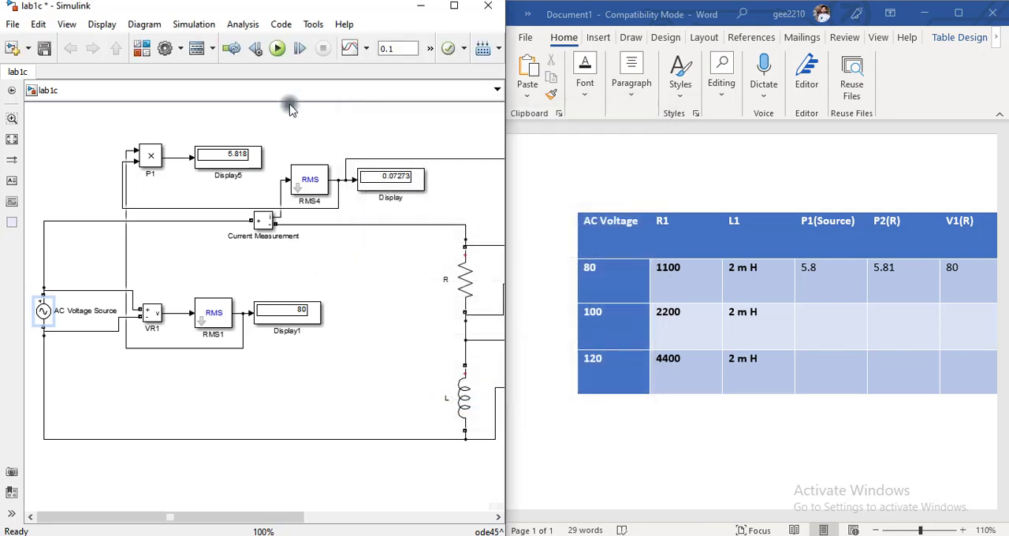
pyautogui.click(277, 48)
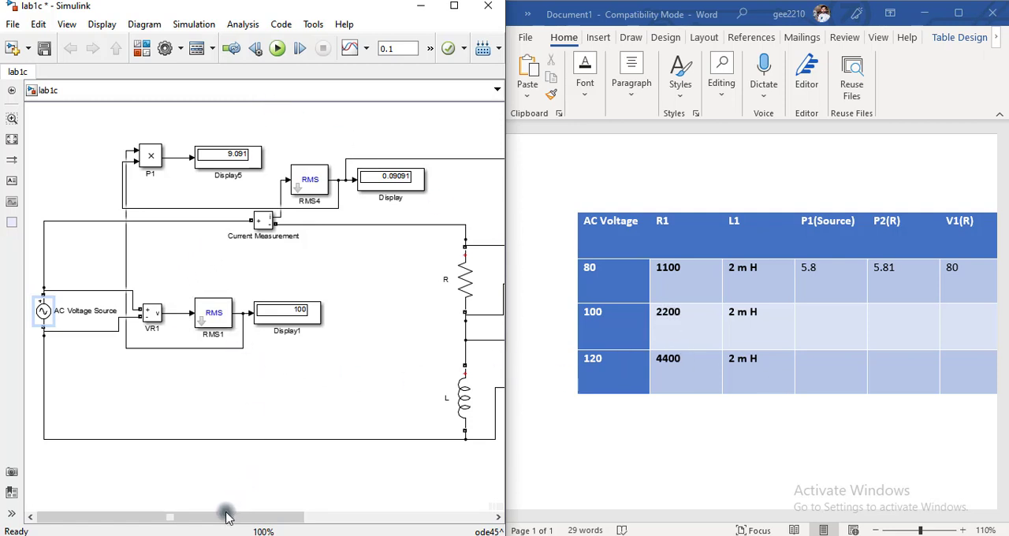
# - Set the resistance of branch R to 2200 ohms
pyautogui.moveTo(226, 516); pyautogui.dragTo(284, 516)
pyautogui.doubleClick(363, 279)
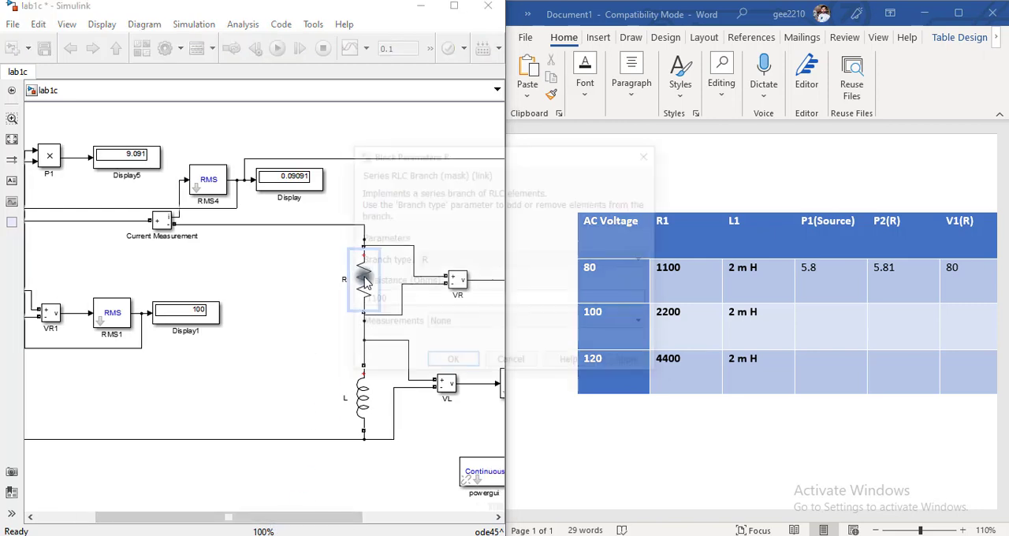
pyautogui.doubleClick(374, 300)
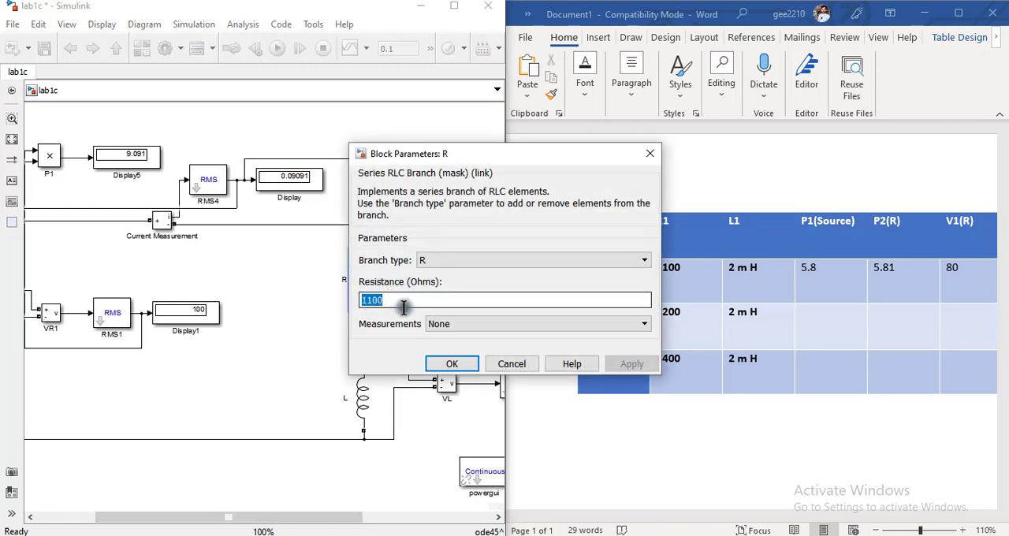
pyautogui.write('22')
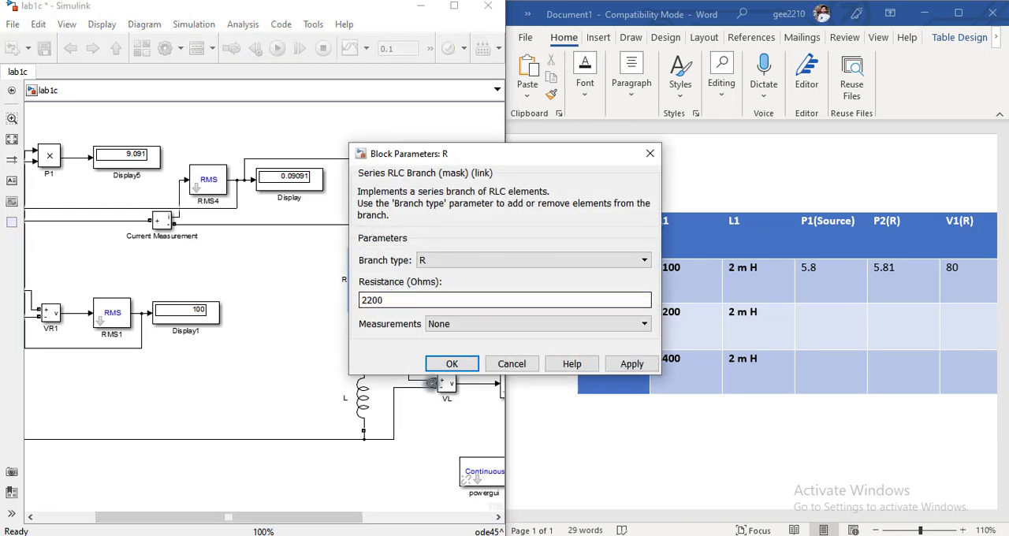
pyautogui.click(438, 363)
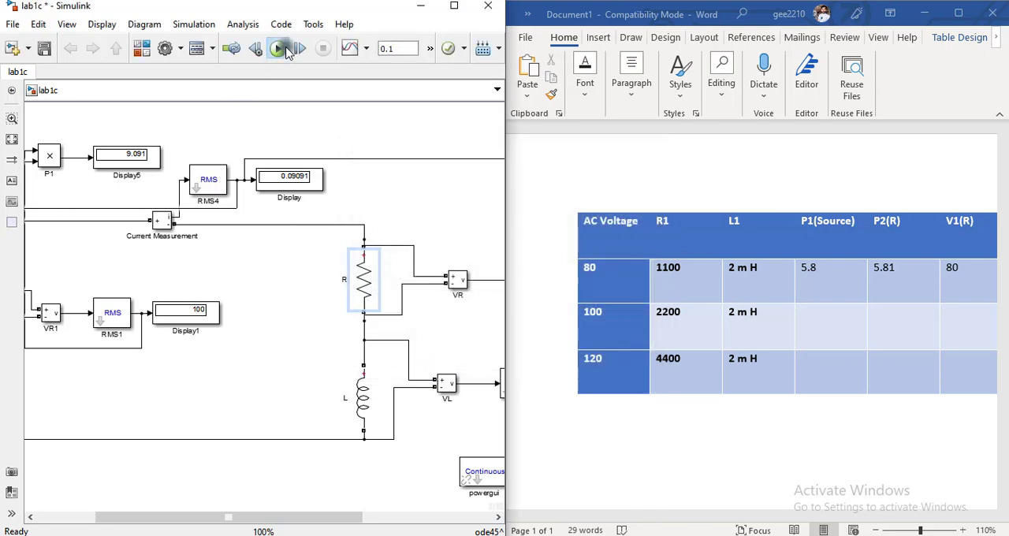
# - Run the simulation with the 2200 ohm resistor and enter 4.5 under P1(Source) in the Word table's 100 V row
pyautogui.click(277, 48)
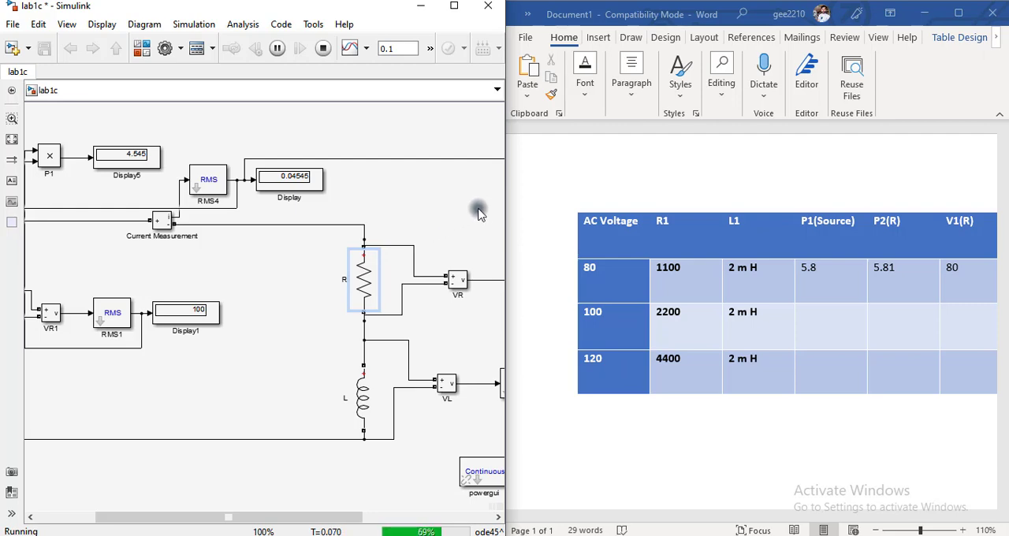
pyautogui.moveTo(507, 189); pyautogui.dragTo(563, 190)
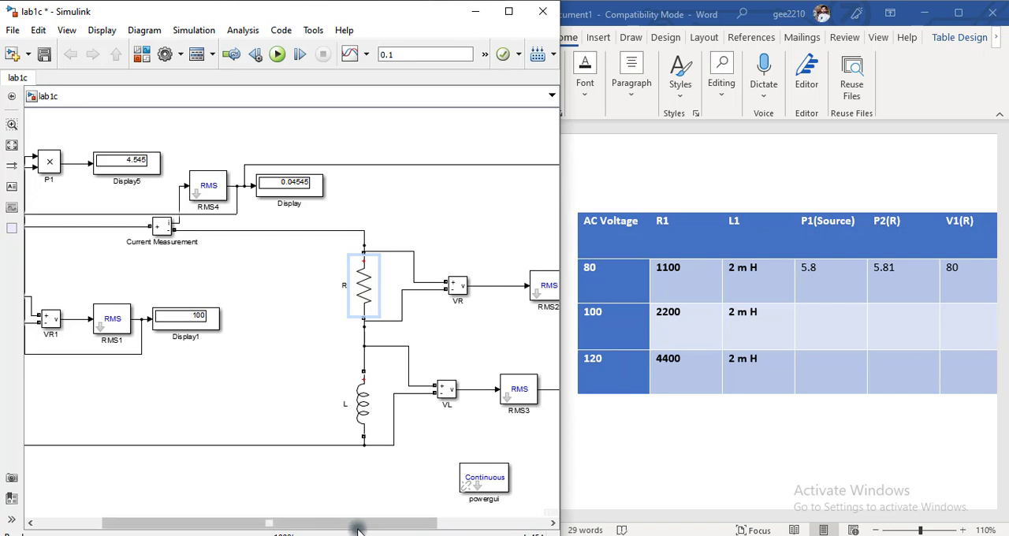
pyautogui.moveTo(351, 522); pyautogui.dragTo(285, 521)
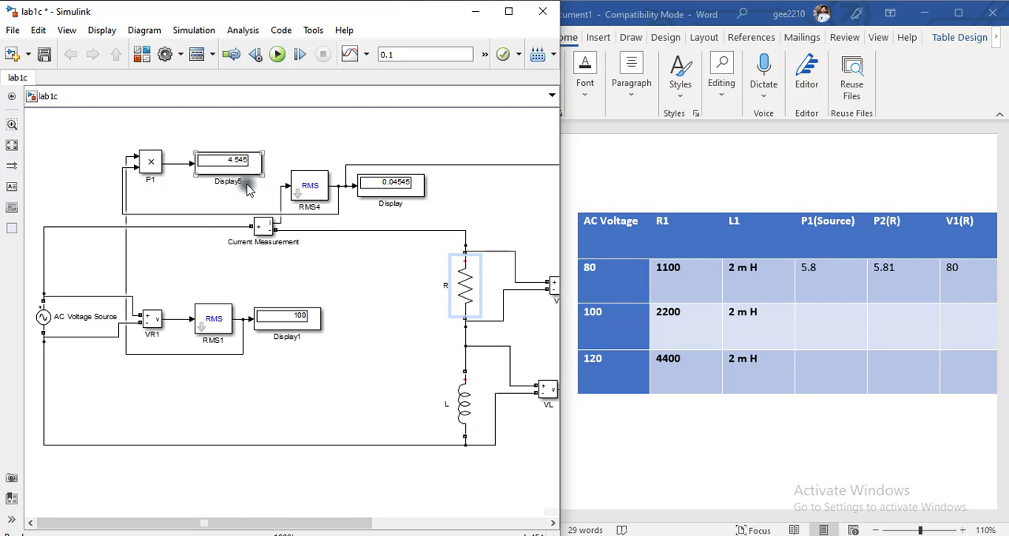
pyautogui.click(841, 331)
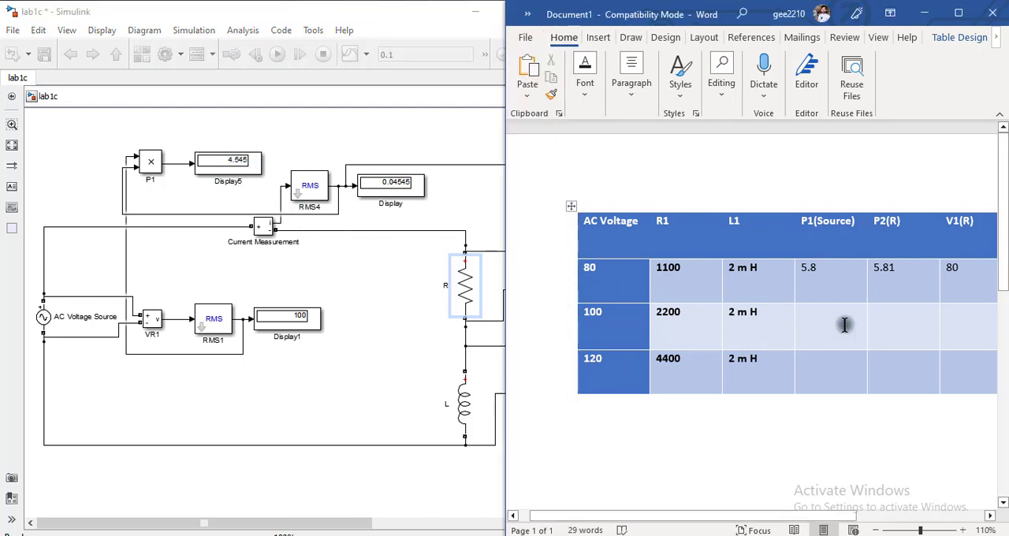
pyautogui.write('4.5')
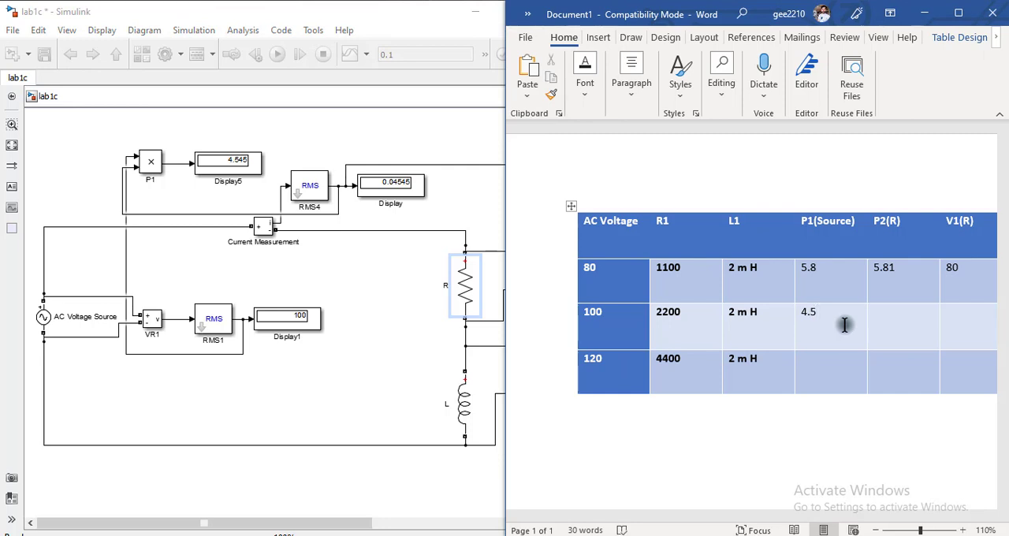
pyautogui.click(844, 324)
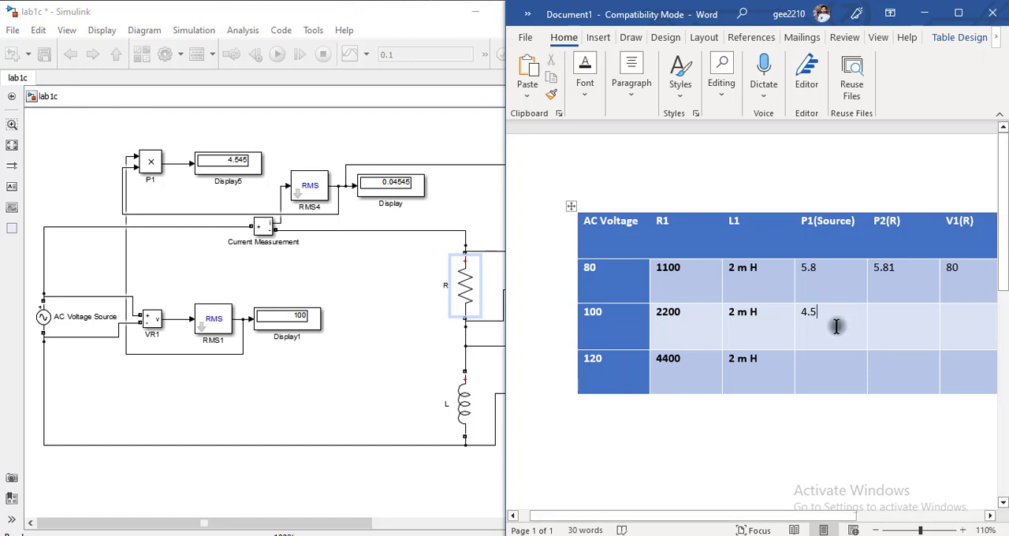
# - Check the resistor power display in the Simulink model and enter 4.5 under P2(R) in the table's 100 V row
pyautogui.click(477, 427)
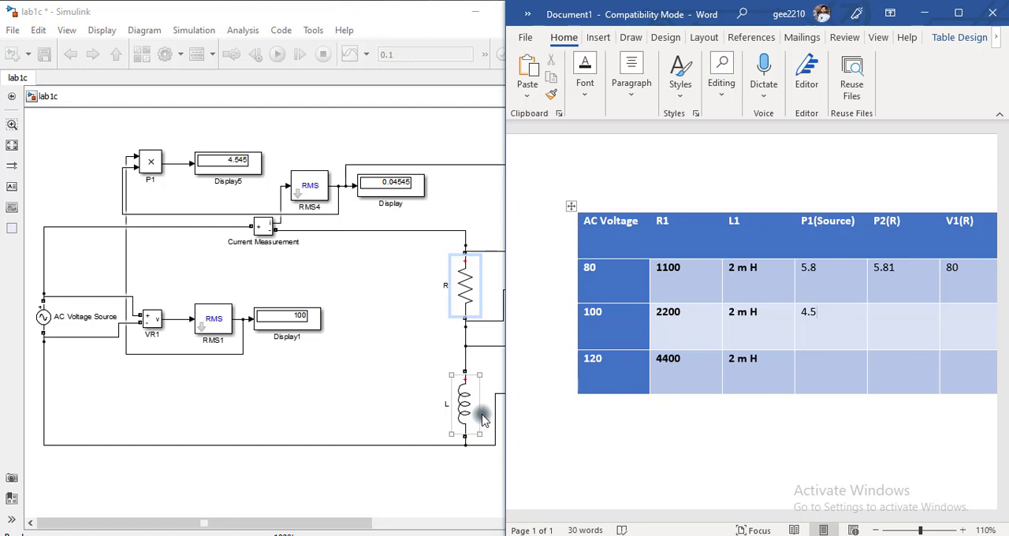
pyautogui.click(410, 404)
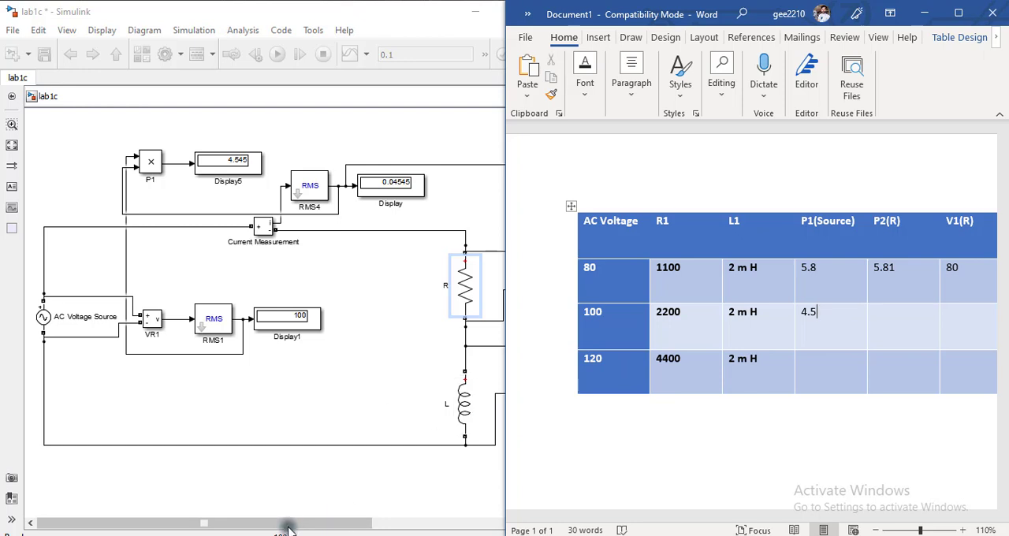
pyautogui.moveTo(286, 525); pyautogui.dragTo(472, 533)
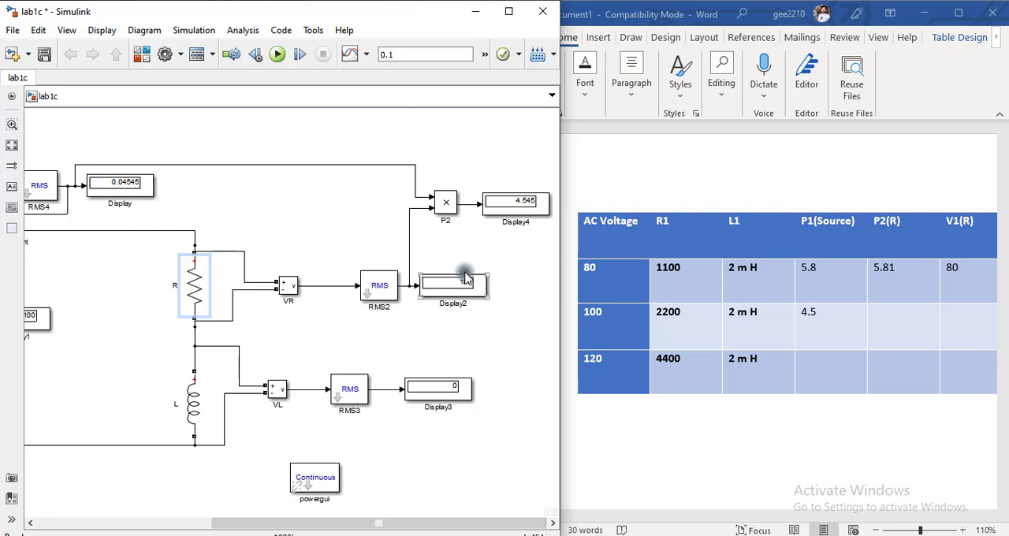
pyautogui.click(524, 207)
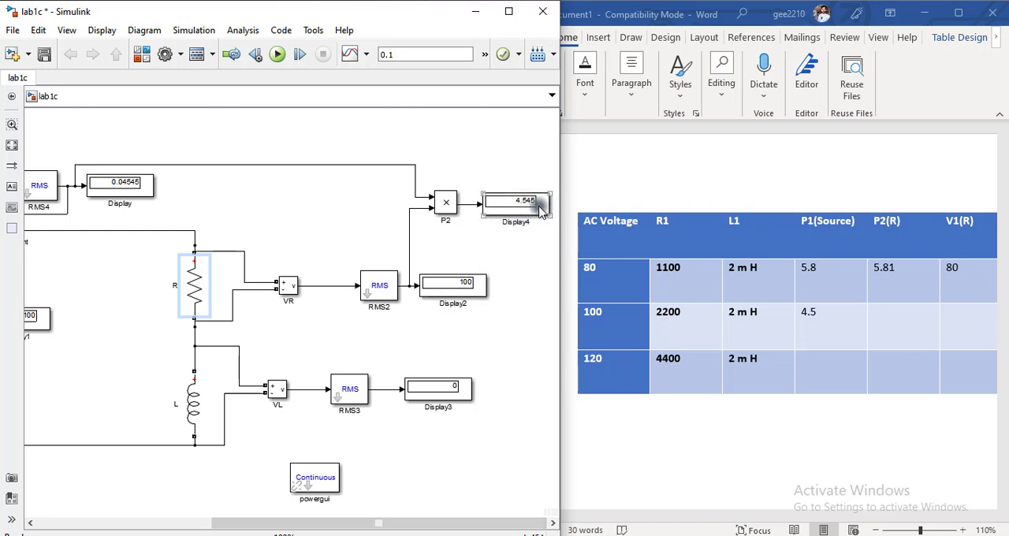
pyautogui.click(348, 304)
pyautogui.click(837, 339)
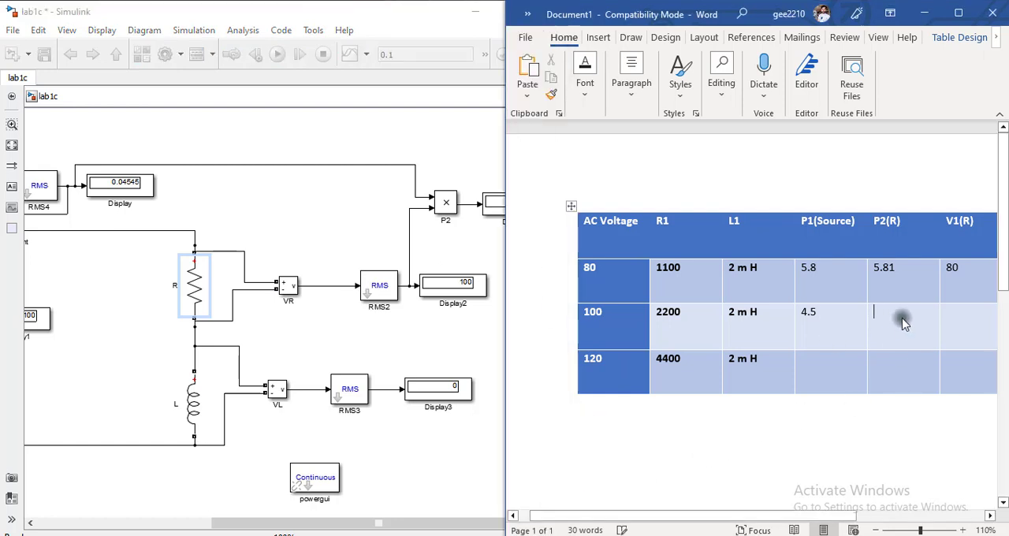
pyautogui.click(903, 321)
pyautogui.write('4.5')
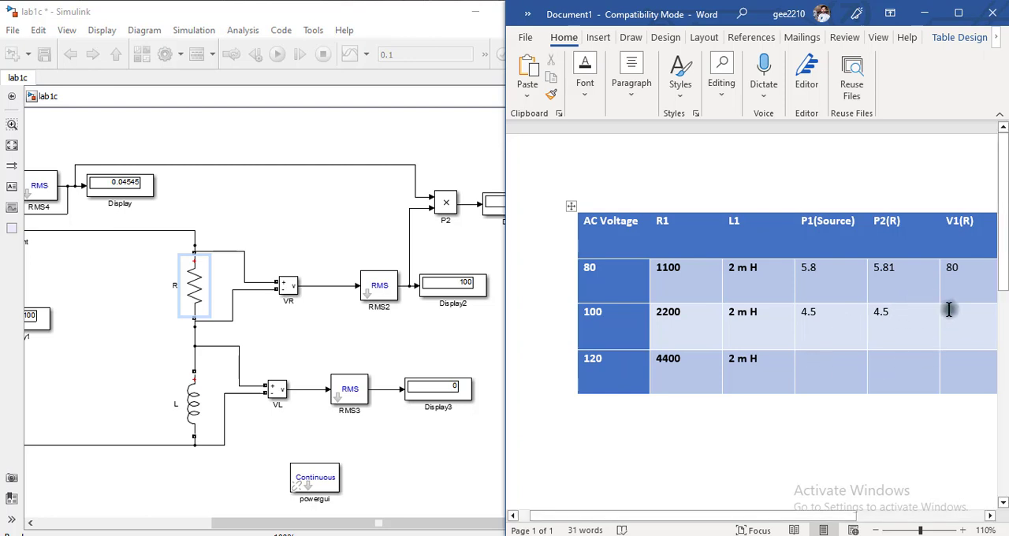
# - Complete the 100 V row of the Word table with 100 under V1(R), 0 under V2(L) and 0.04 under I1
pyautogui.click(990, 323)
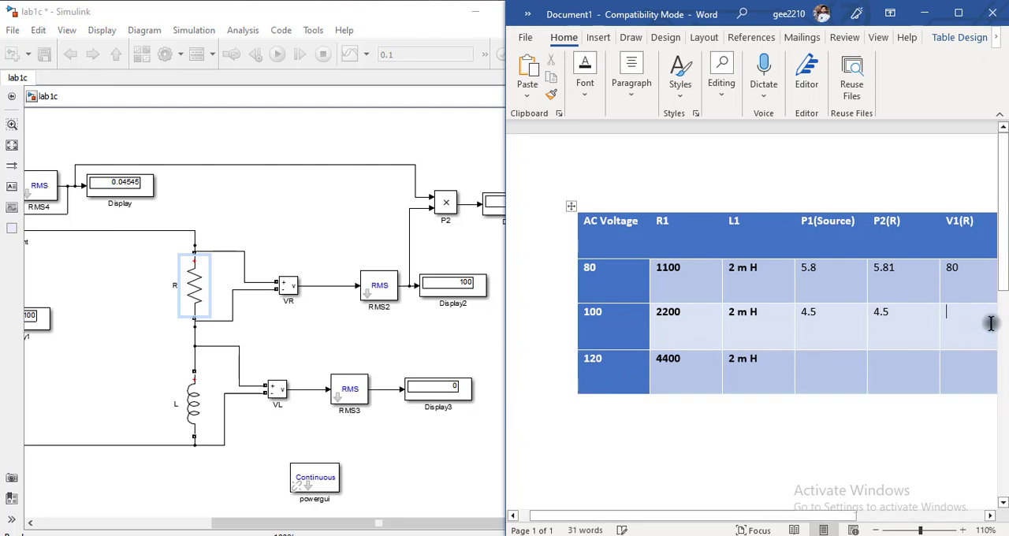
pyautogui.write('100')
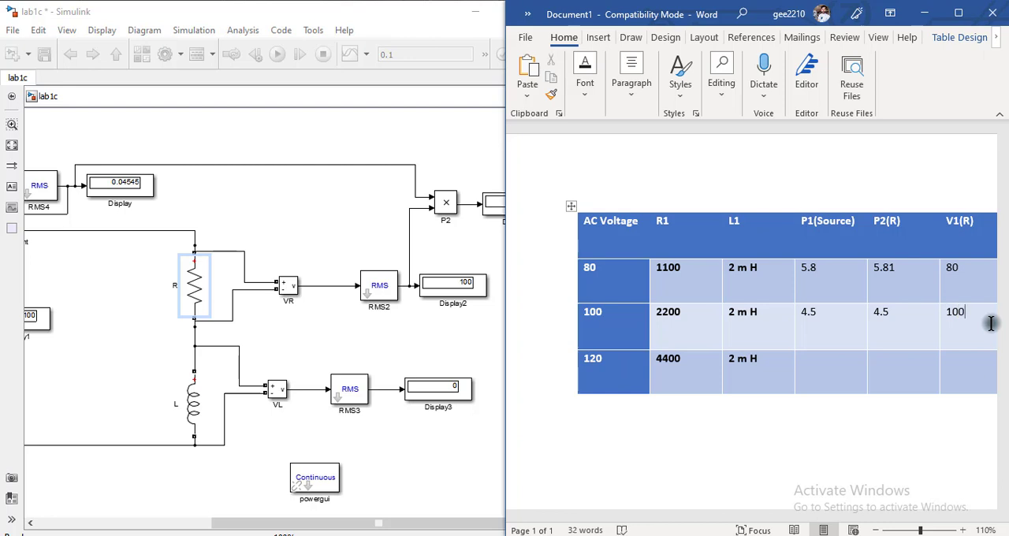
pyautogui.moveTo(691, 513); pyautogui.dragTo(839, 511)
pyautogui.click(840, 320)
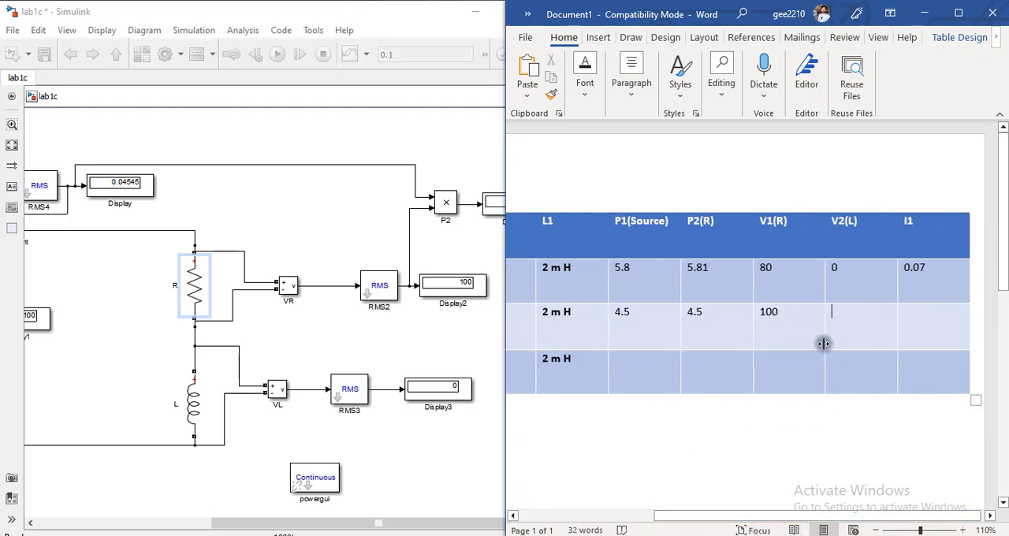
pyautogui.write('0')
pyautogui.click(911, 323)
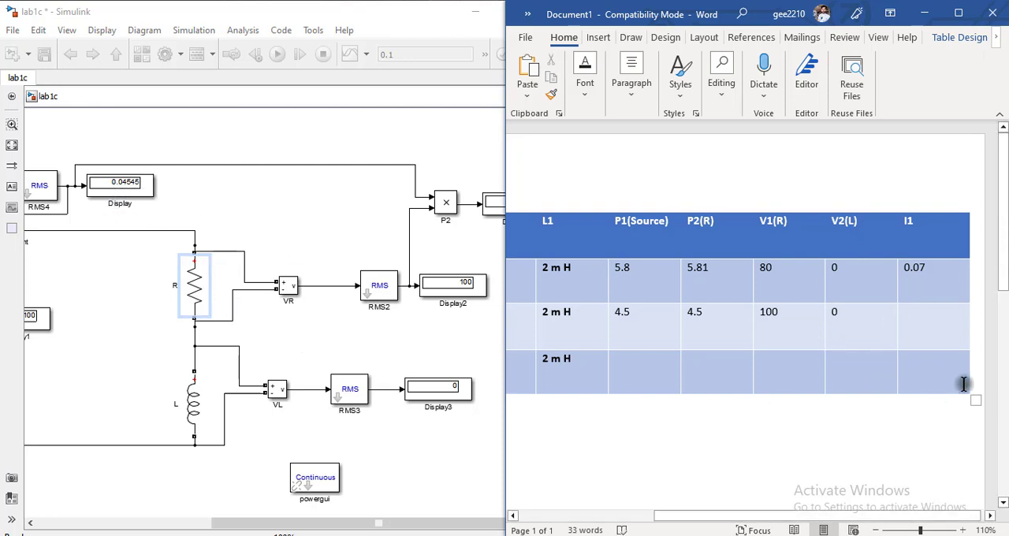
pyautogui.write('0.04')
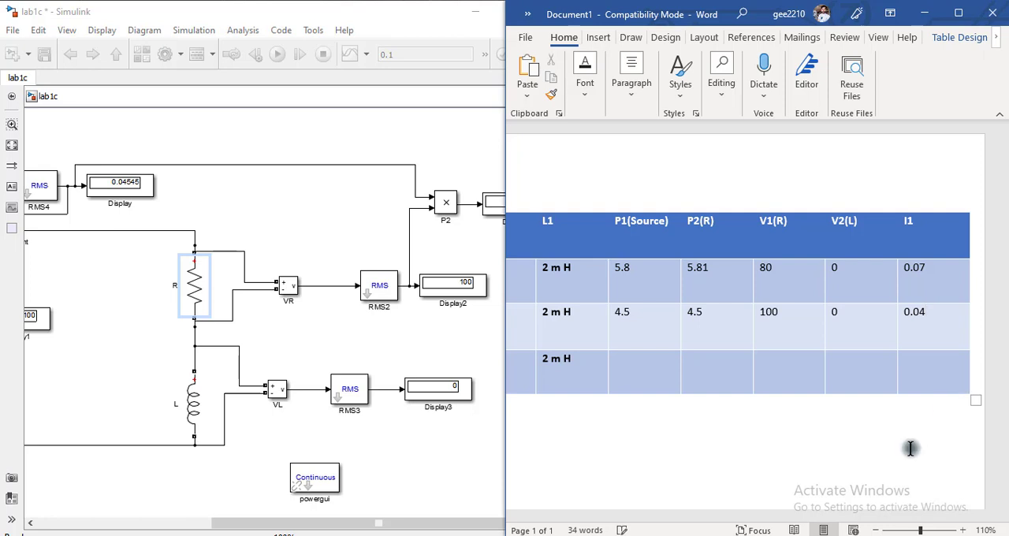
# - Set the AC Voltage Source's peak amplitude to 120*sqrt(2) in the Simulink model
pyautogui.moveTo(733, 515); pyautogui.dragTo(518, 513)
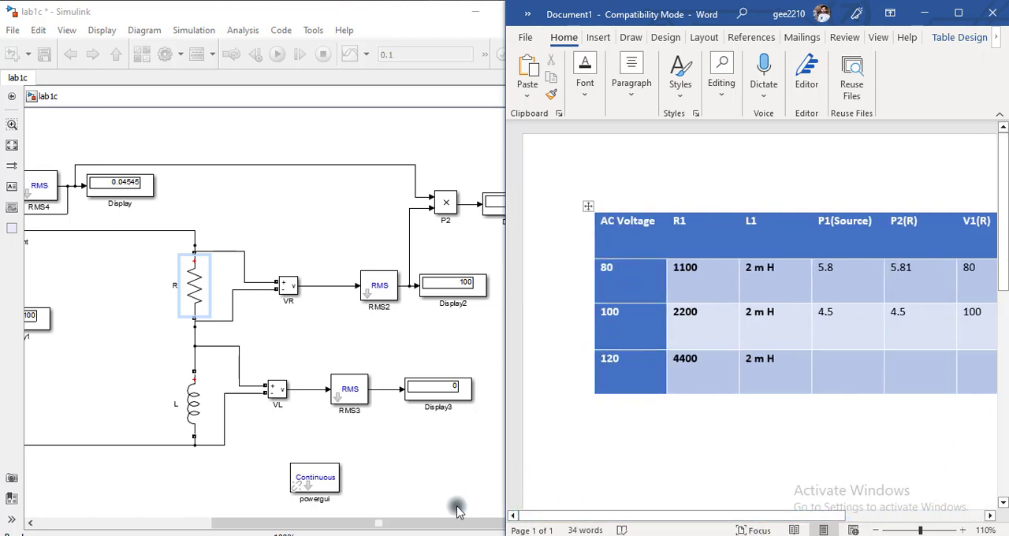
pyautogui.moveTo(323, 530); pyautogui.dragTo(108, 501)
pyautogui.doubleClick(41, 319)
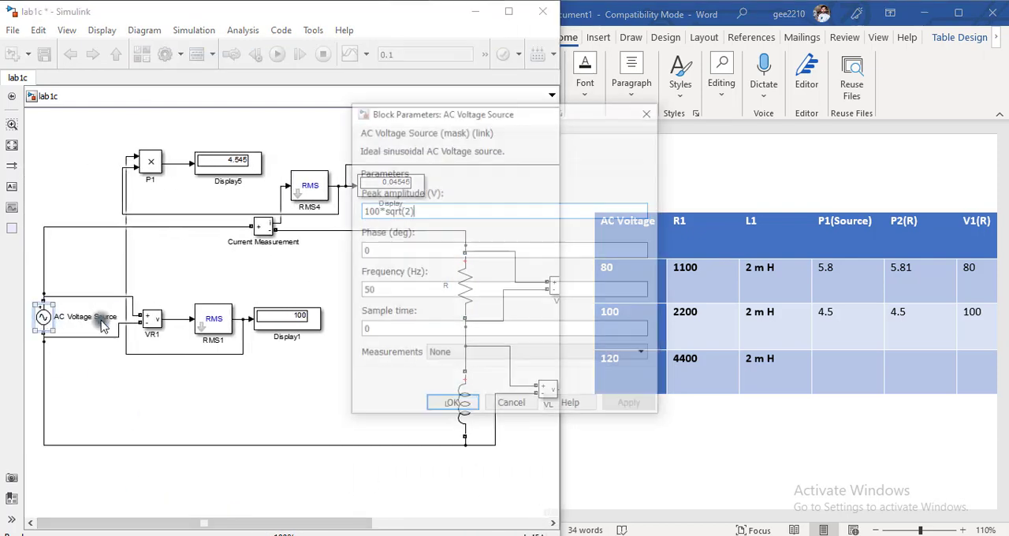
pyautogui.tripleClick(382, 211)
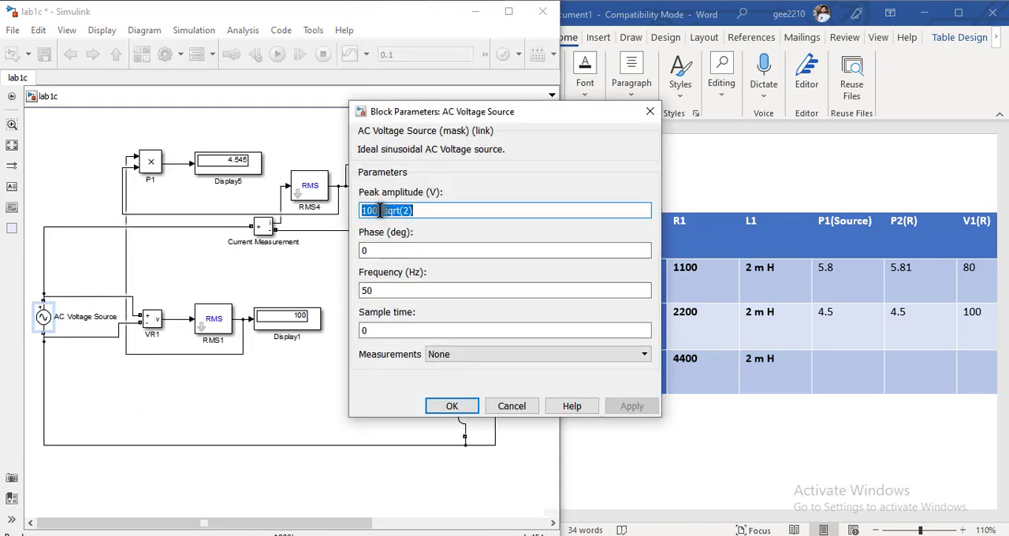
pyautogui.click(380, 211)
pyautogui.press('BackSpace')
pyautogui.press('BackSpace')
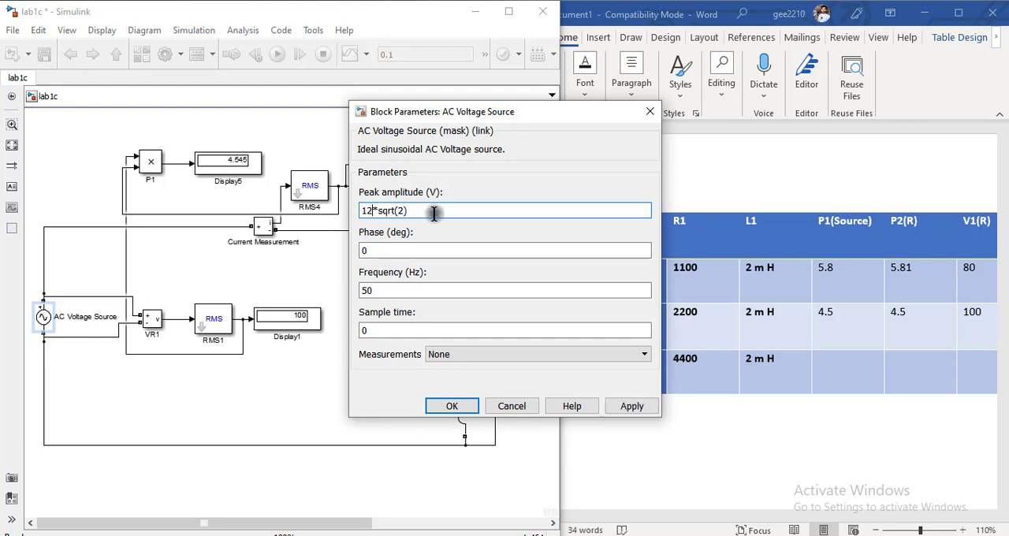
pyautogui.click(451, 406)
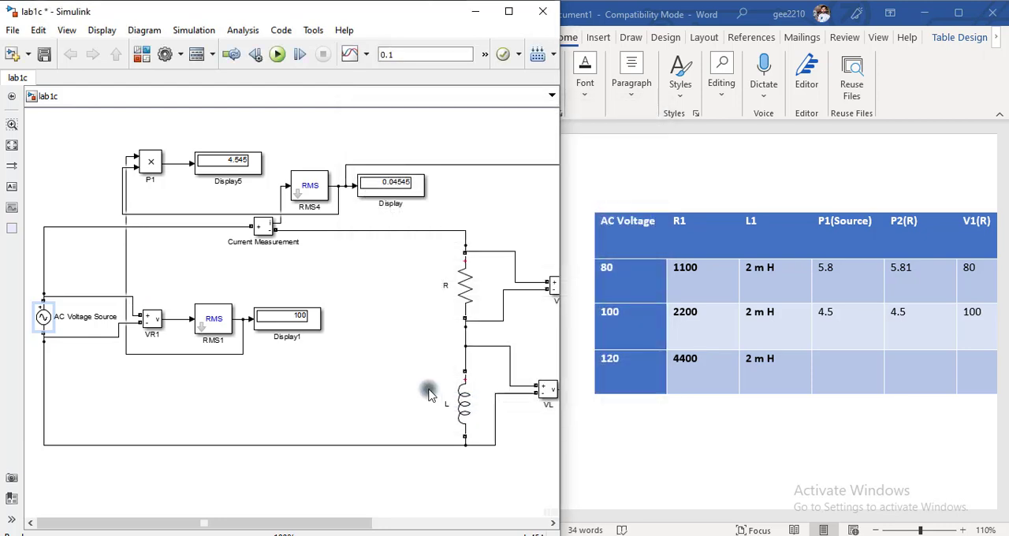
# - Set the resistance of branch R to 4400 ohms and run the simulation
pyautogui.doubleClick(466, 288)
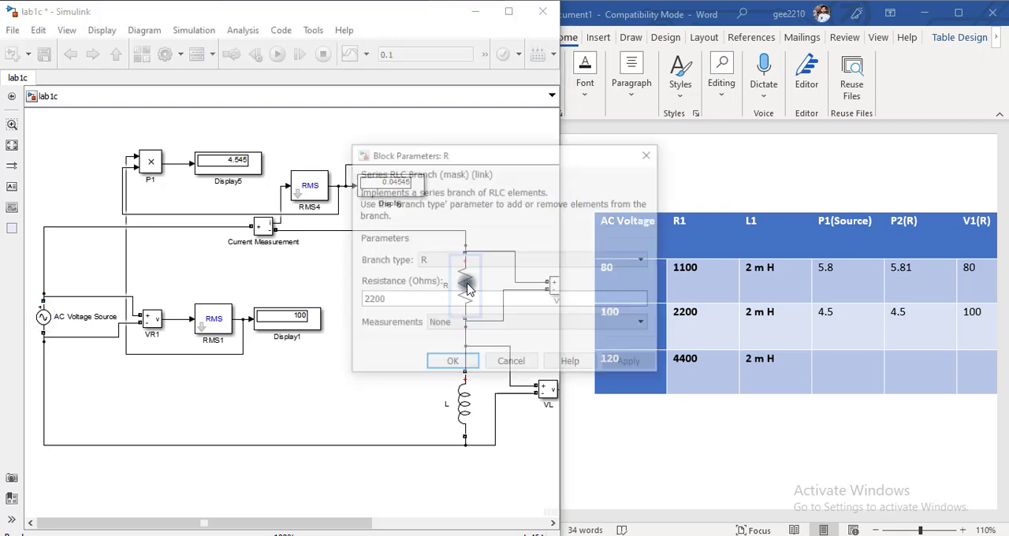
pyautogui.doubleClick(384, 300)
pyautogui.write('44')
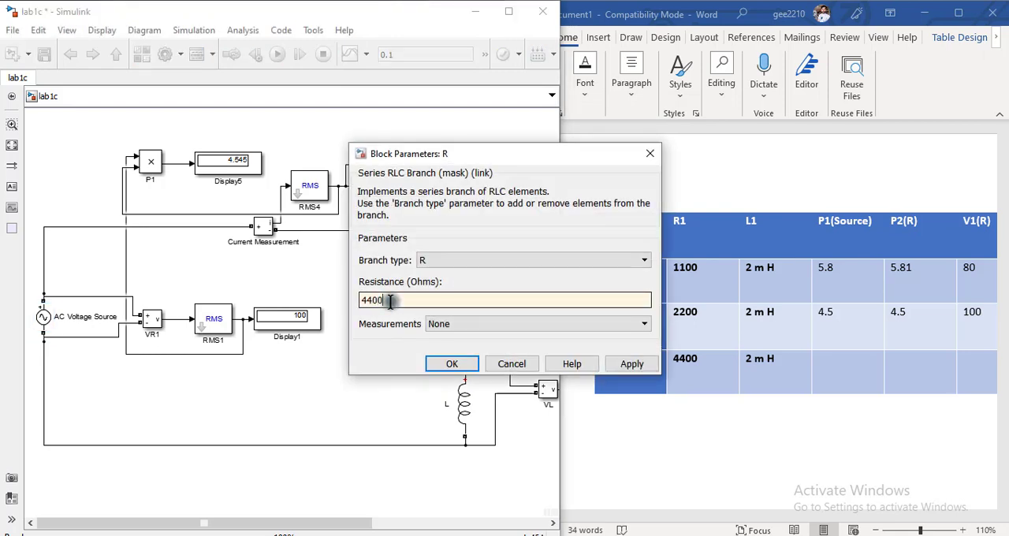
pyautogui.click(449, 362)
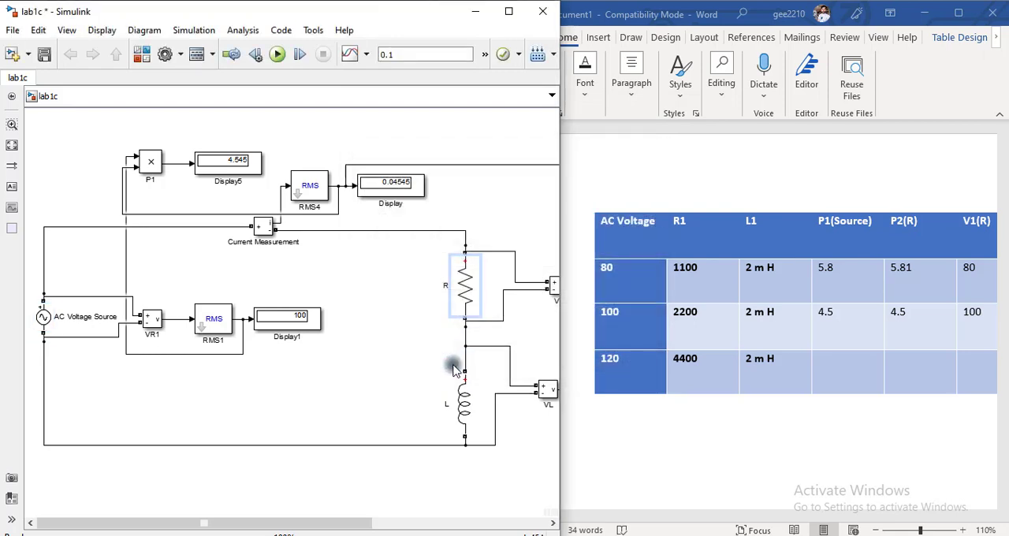
pyautogui.click(277, 53)
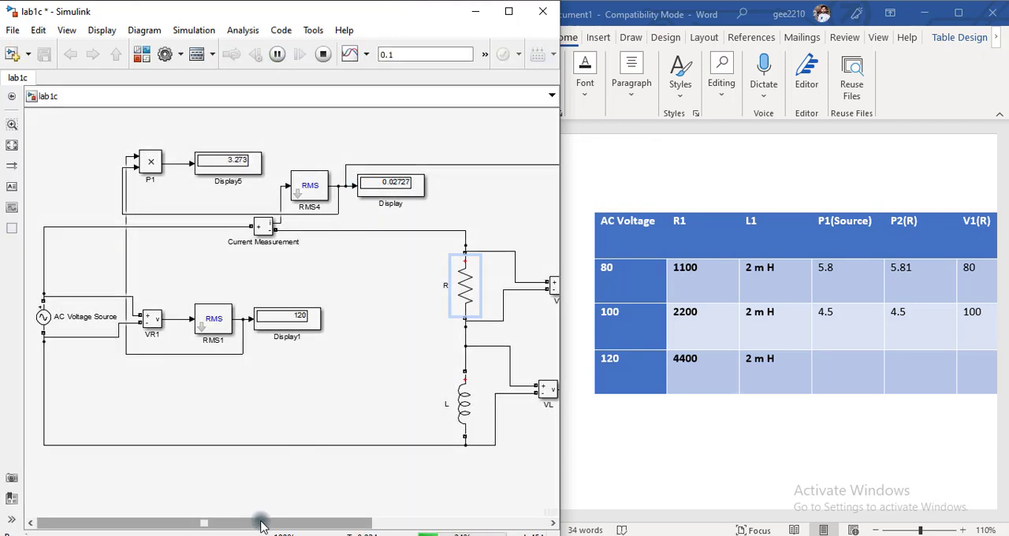
# - Enter 3.27 under both P1(Source) and P2(R) in the 120 V row of the Word table
pyautogui.moveTo(262, 524); pyautogui.dragTo(337, 534)
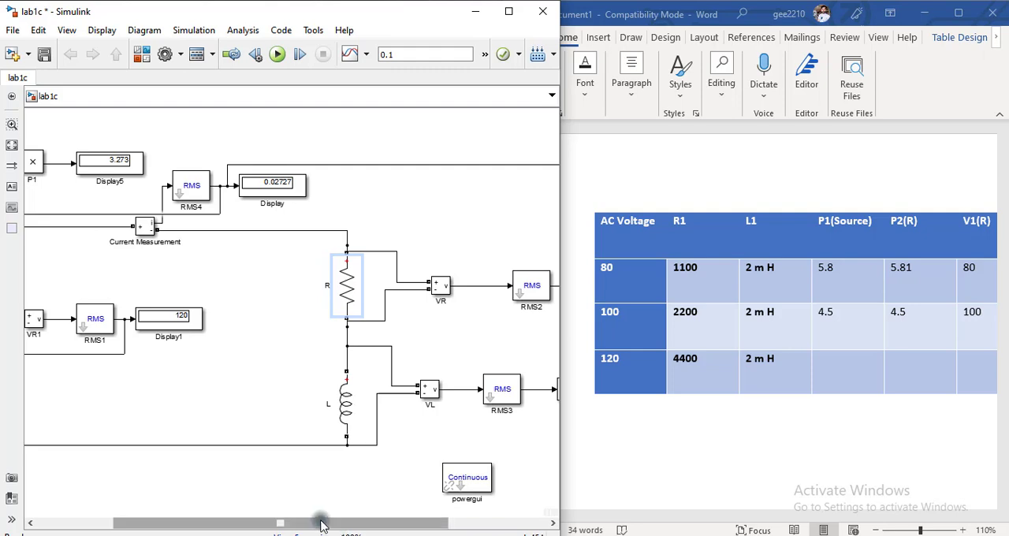
pyautogui.moveTo(337, 533); pyautogui.dragTo(221, 507)
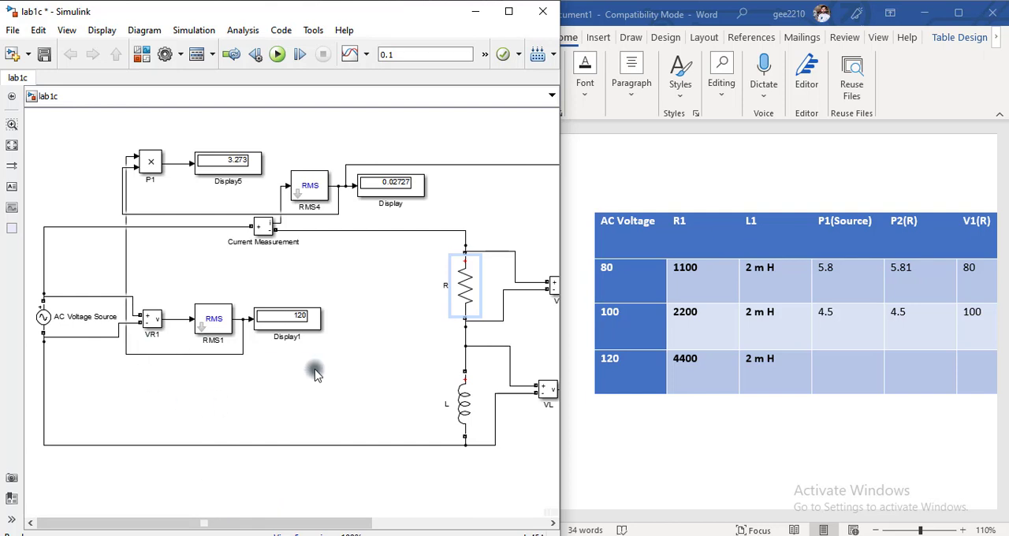
pyautogui.click(224, 165)
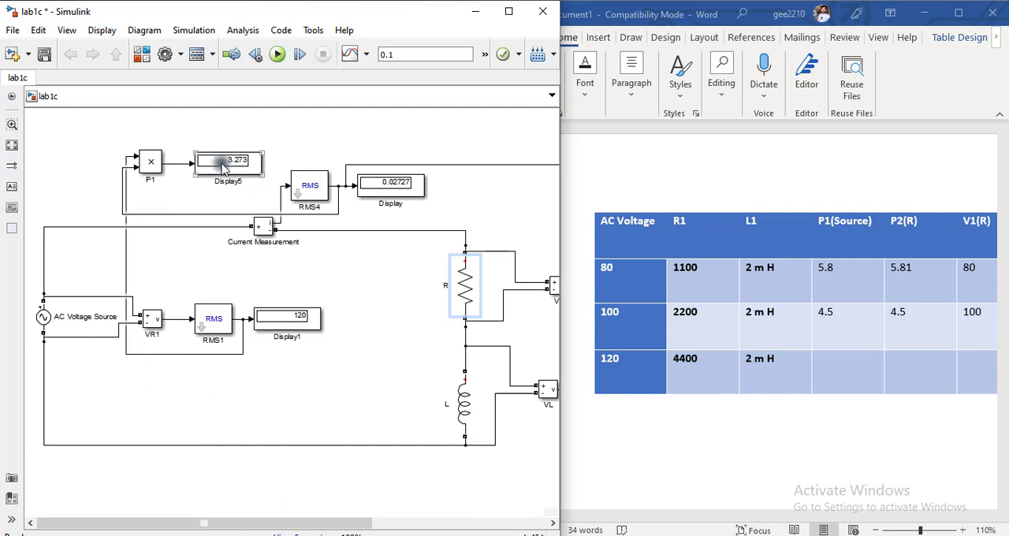
pyautogui.click(859, 375)
pyautogui.write('27')
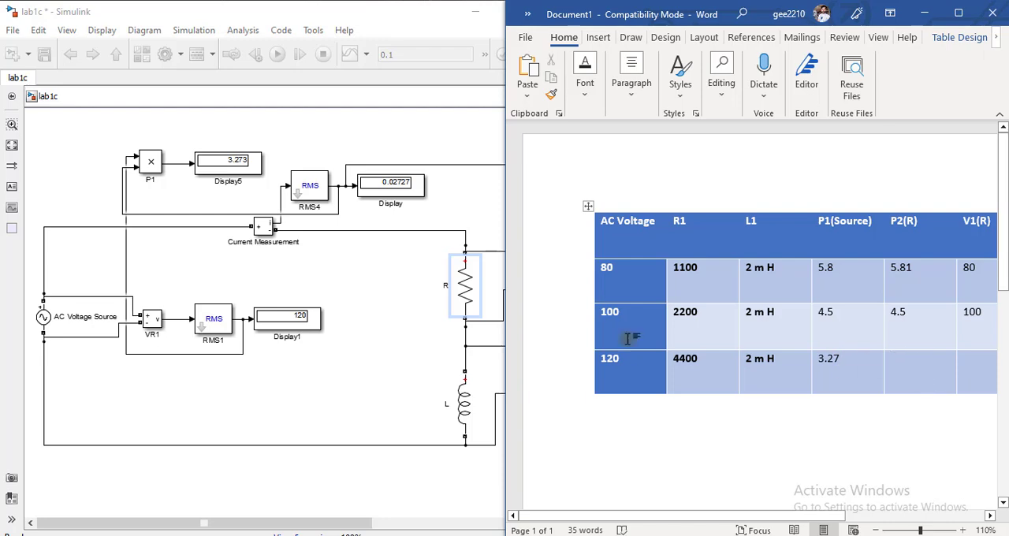
pyautogui.moveTo(331, 522); pyautogui.dragTo(513, 518)
pyautogui.click(934, 365)
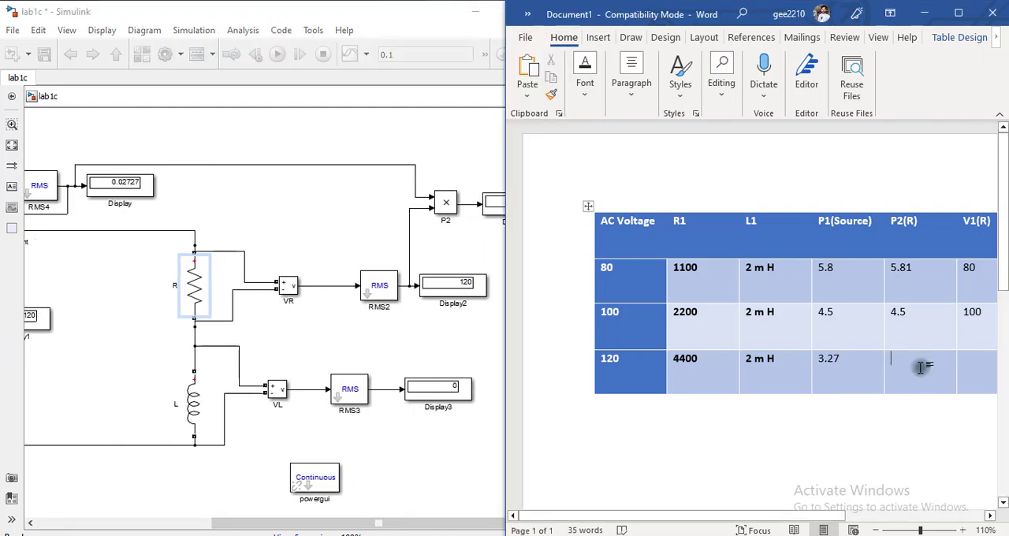
pyautogui.write('27')
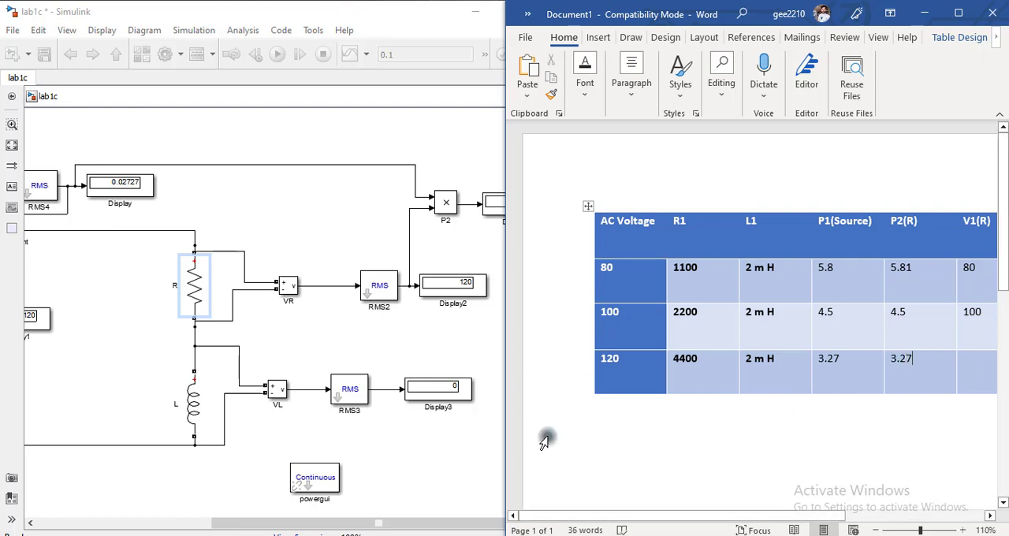
# - Enter 120 under V1(R) and 0 under V2(L) in the 120 V row of the Word table
pyautogui.moveTo(613, 516); pyautogui.dragTo(721, 517)
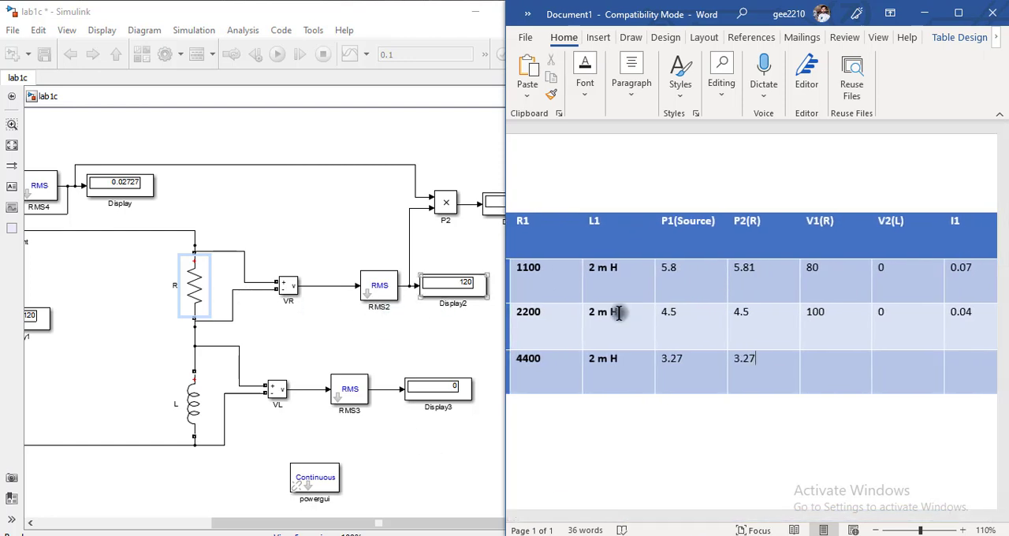
pyautogui.click(826, 371)
pyautogui.write('12')
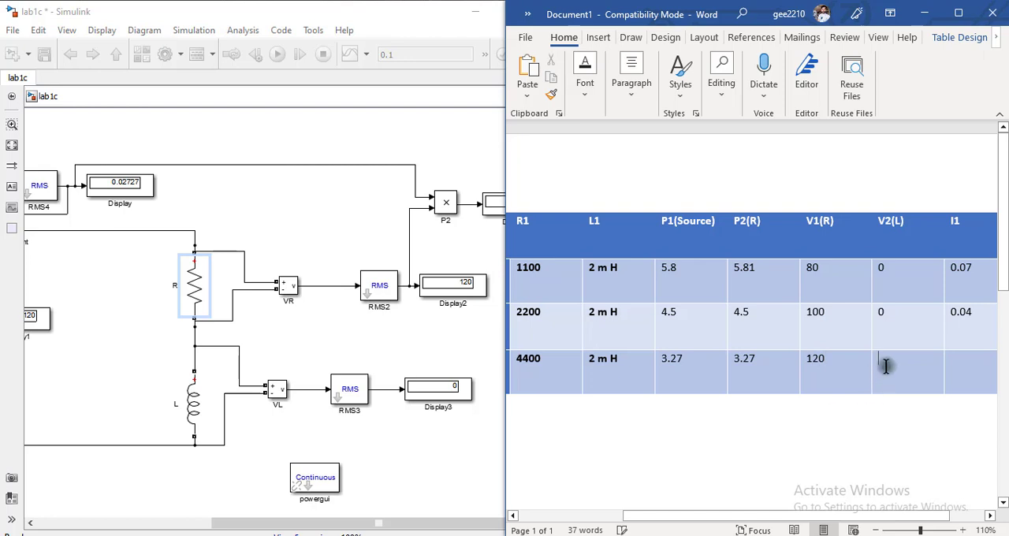
pyautogui.write('0')
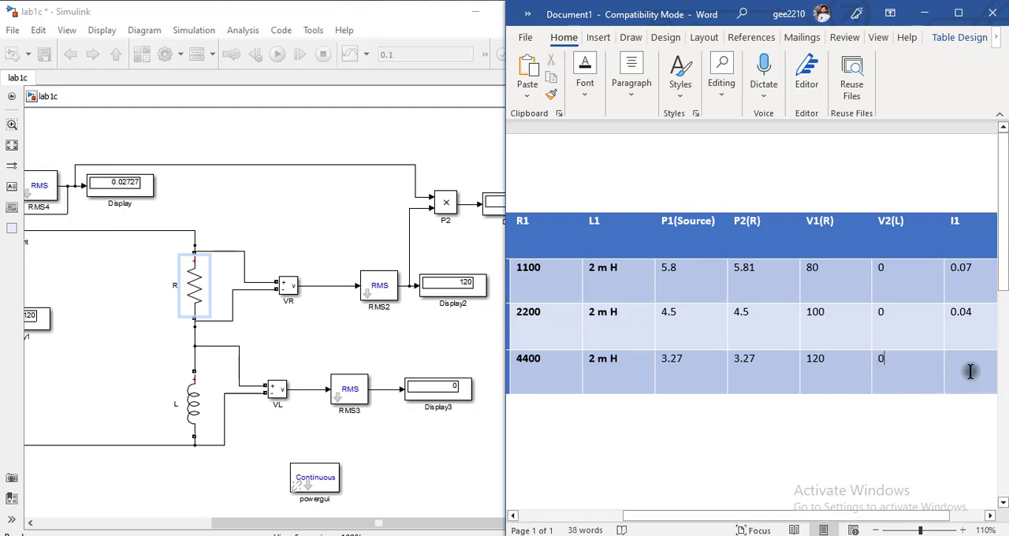
# - Enter 0.02 under I1 in the 120 V row of the Word table
pyautogui.click(144, 203)
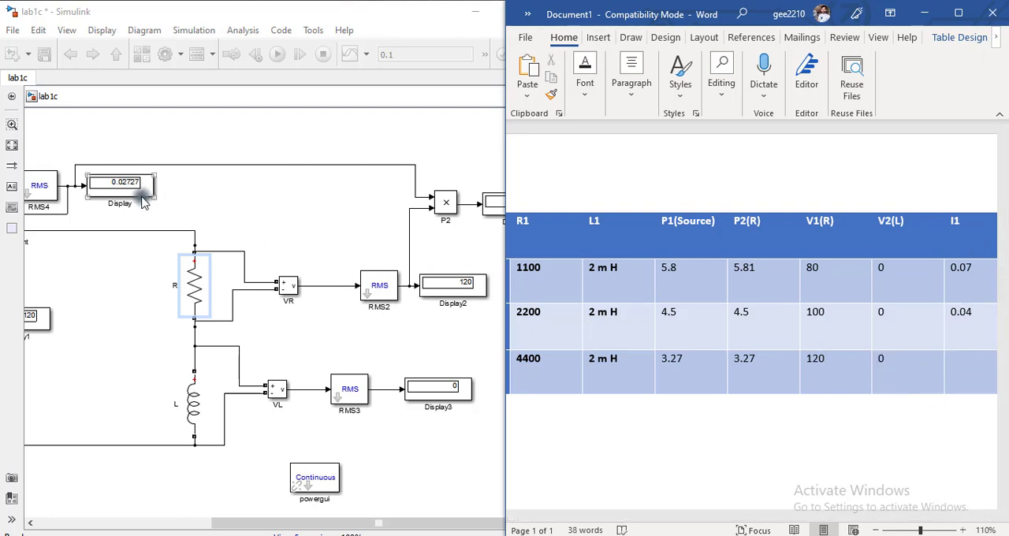
pyautogui.write('0.02')
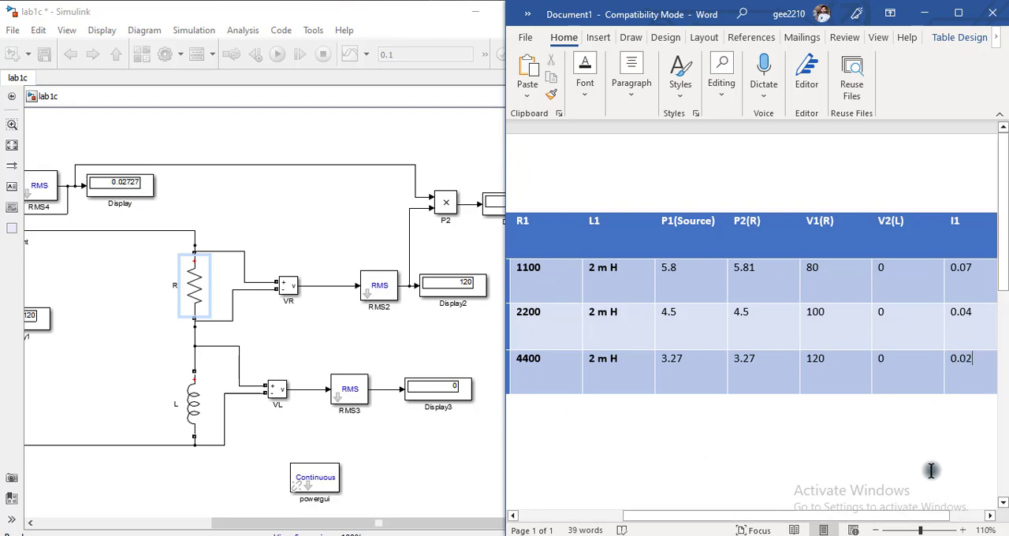
pyautogui.hscroll(-2, 885, 479)
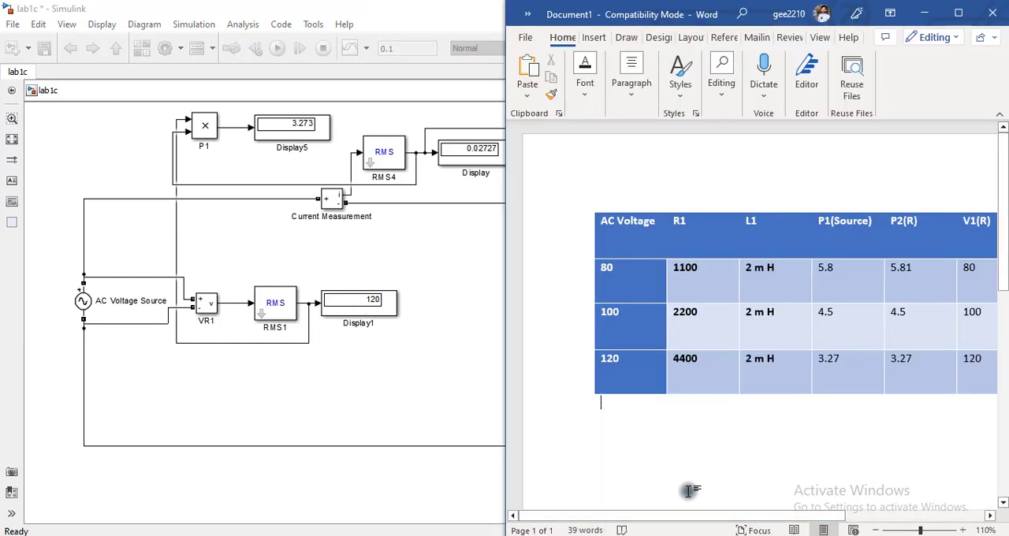
pyautogui.moveTo(644, 523); pyautogui.dragTo(784, 522)
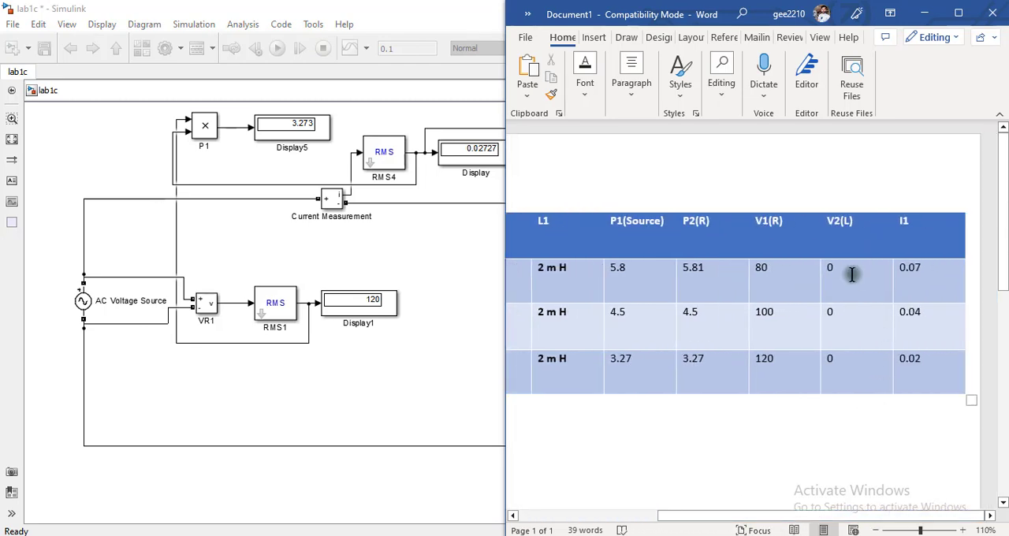
pyautogui.moveTo(798, 522); pyautogui.dragTo(649, 522)
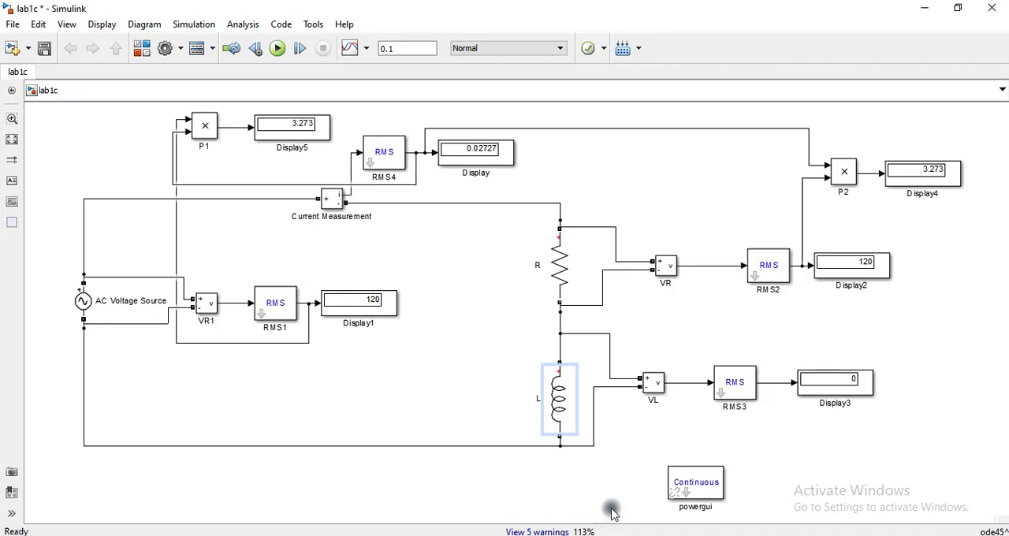
# - Switch to the Simulink model and check the inductance set for branch L
pyautogui.click(567, 396)
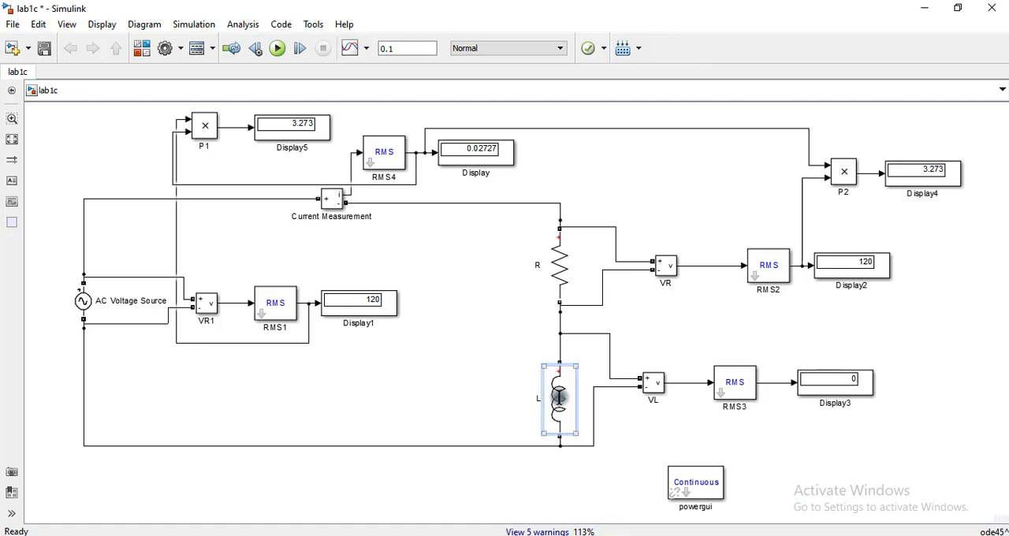
pyautogui.doubleClick(559, 396)
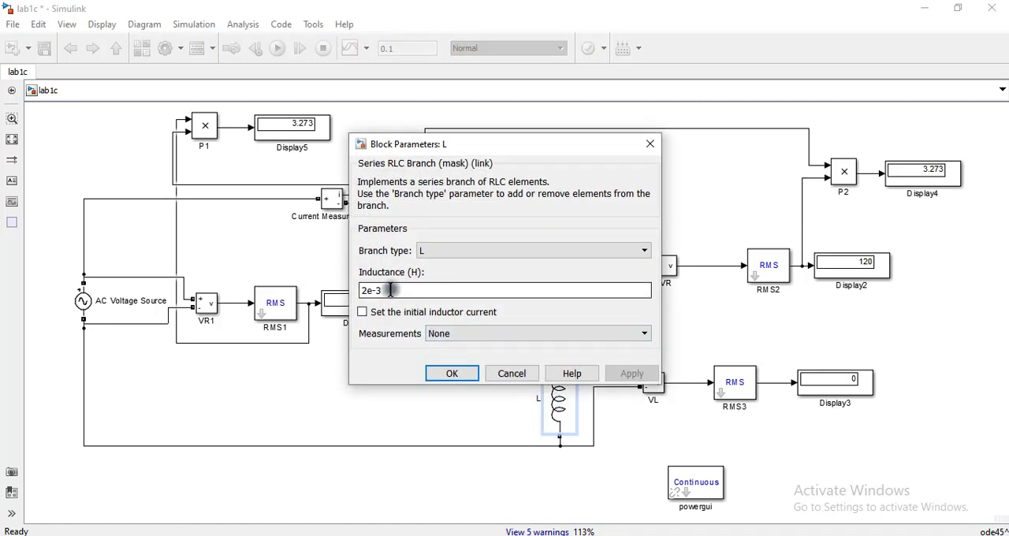
pyautogui.press('Return')
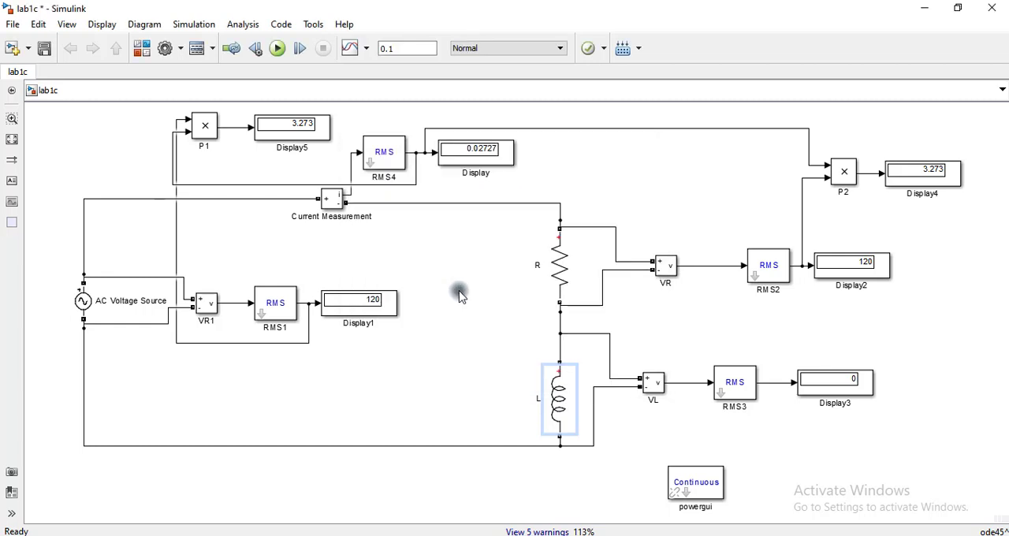
# - Set the inductance of branch L to 200e-3 H, run the simulation, and check the inductor voltage on Display3
pyautogui.click(556, 390)
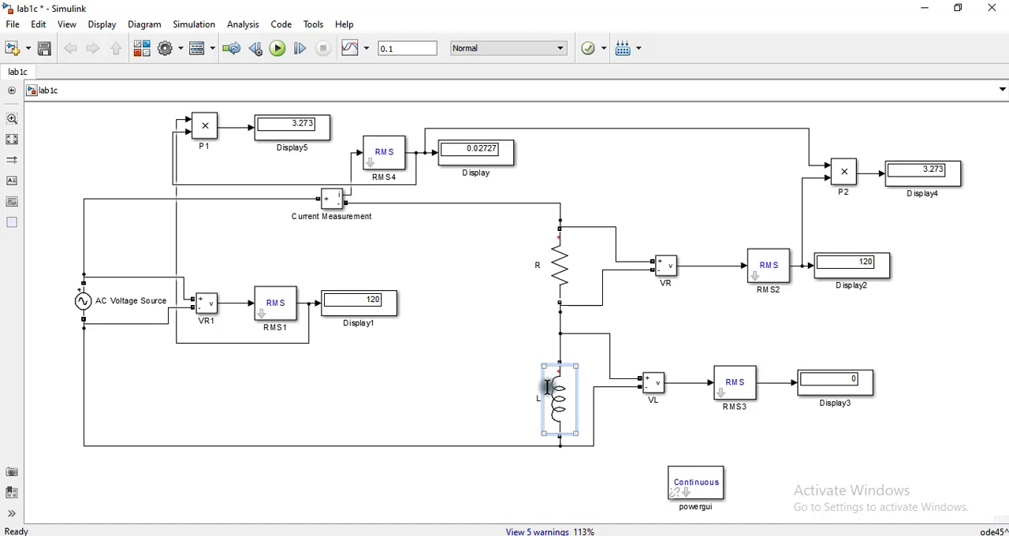
pyautogui.doubleClick(558, 392)
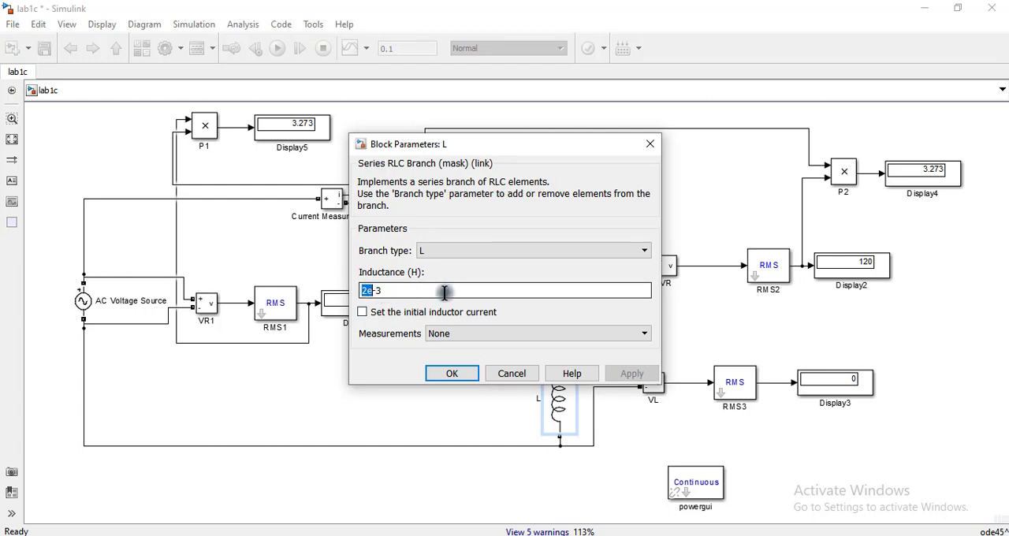
pyautogui.press('Left')
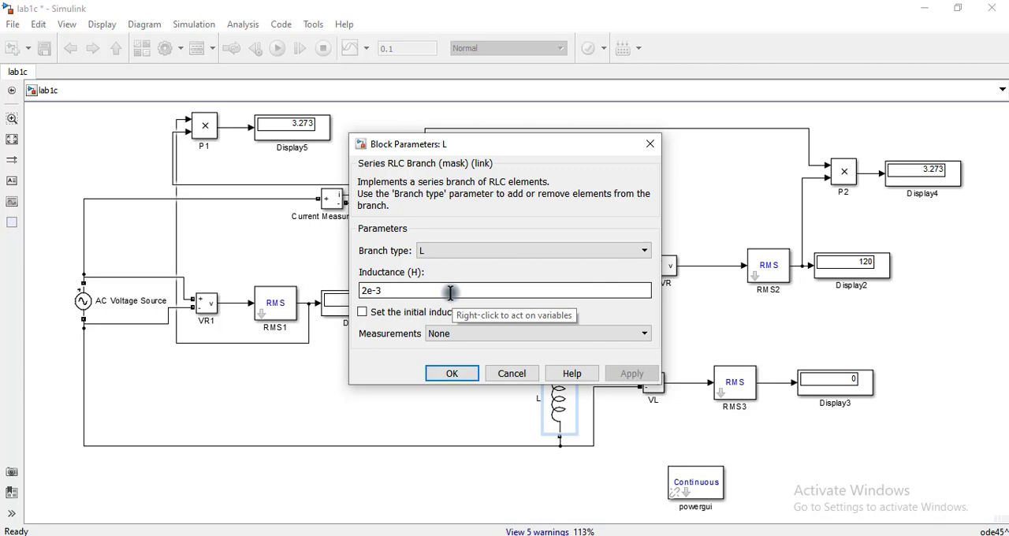
pyautogui.write('00')
pyautogui.click(461, 375)
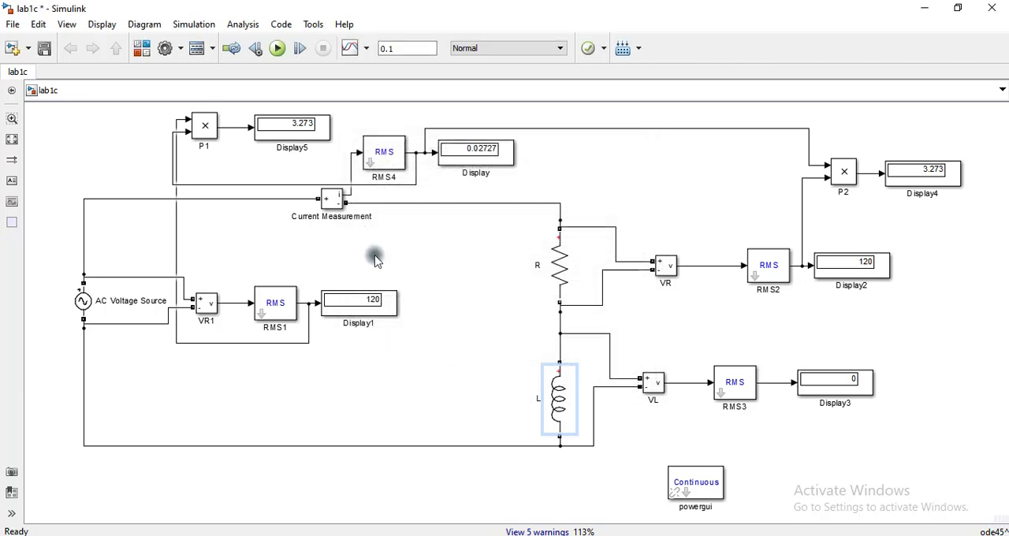
pyautogui.click(276, 48)
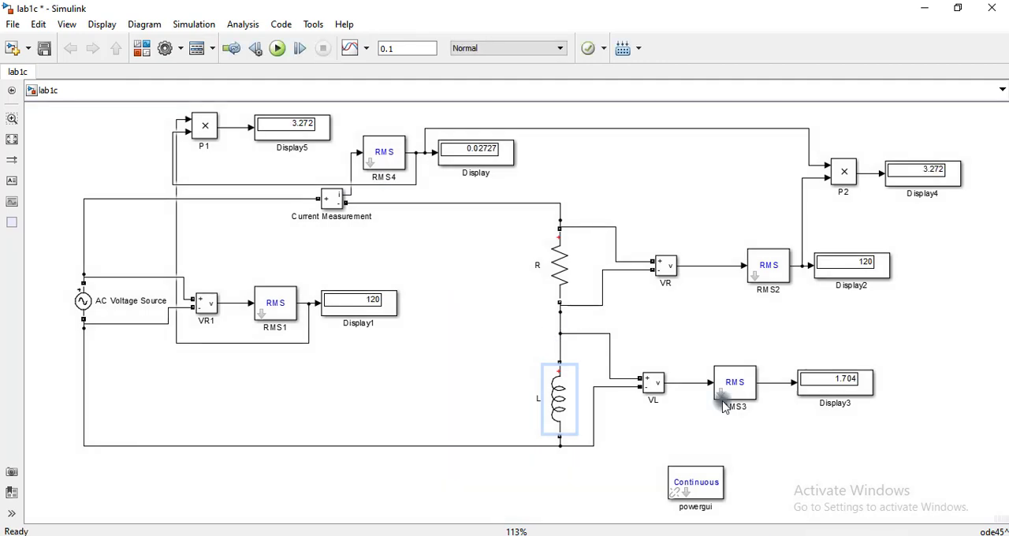
pyautogui.click(827, 384)
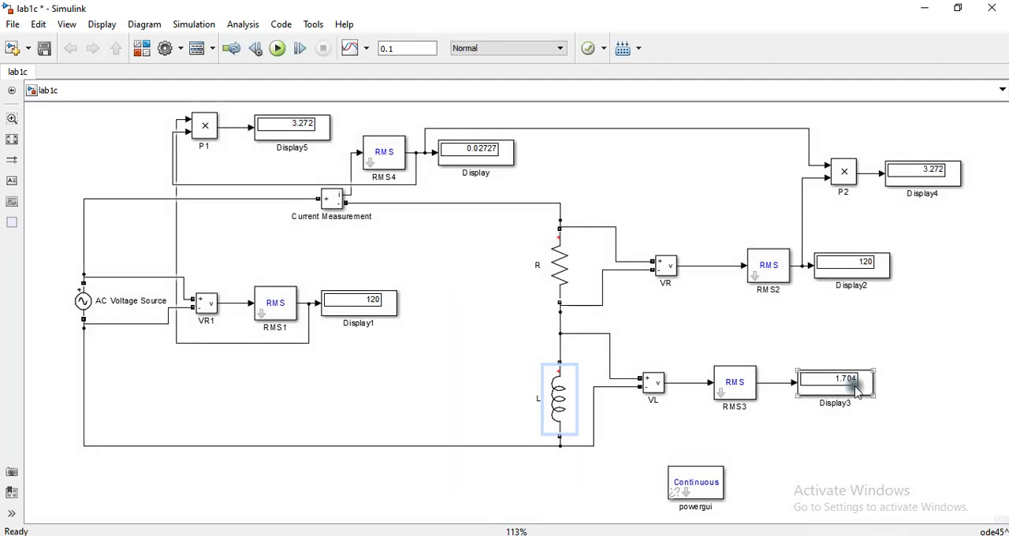
# - Set the inductance of branch L to 2 H and run the simulation
pyautogui.doubleClick(561, 394)
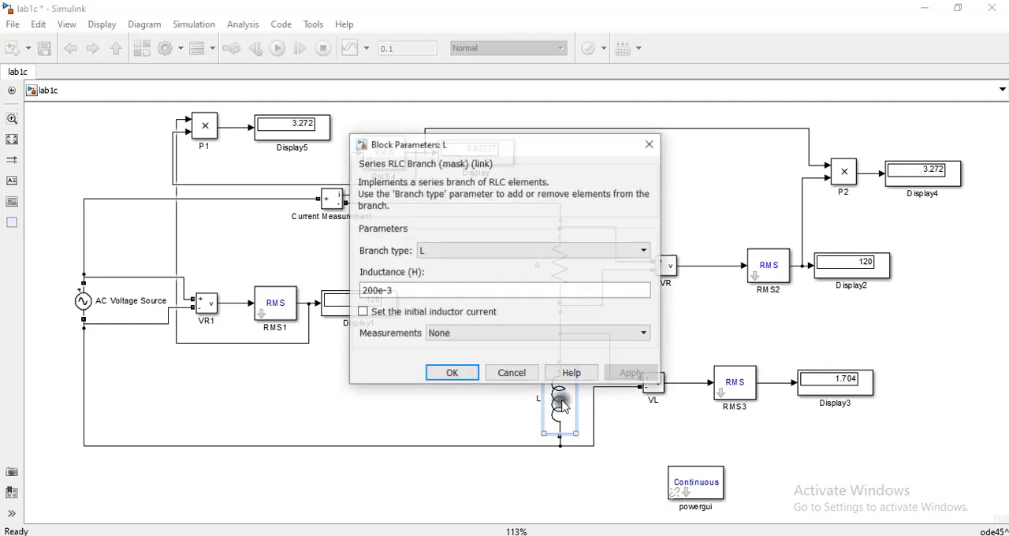
pyautogui.doubleClick(373, 290)
pyautogui.click(373, 290)
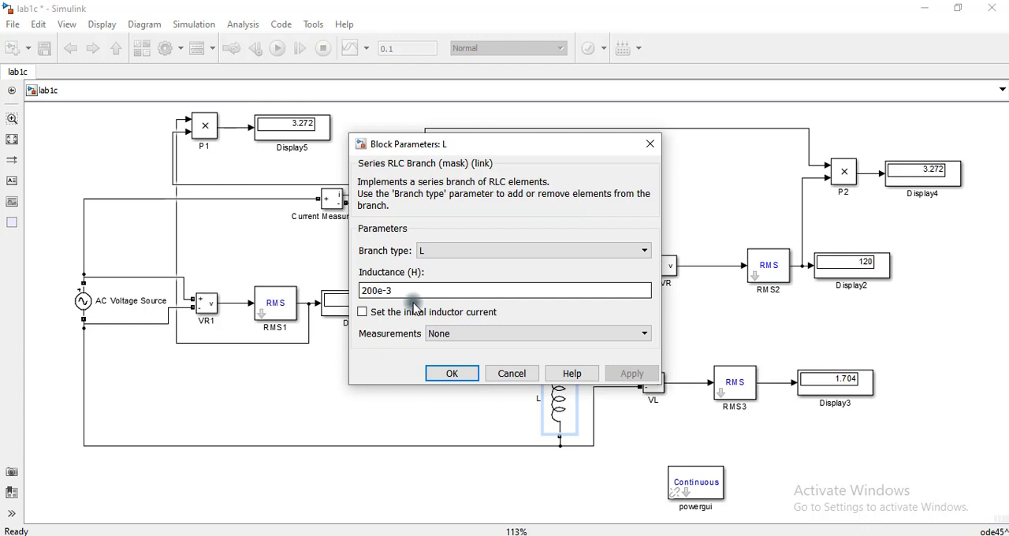
pyautogui.write('0')
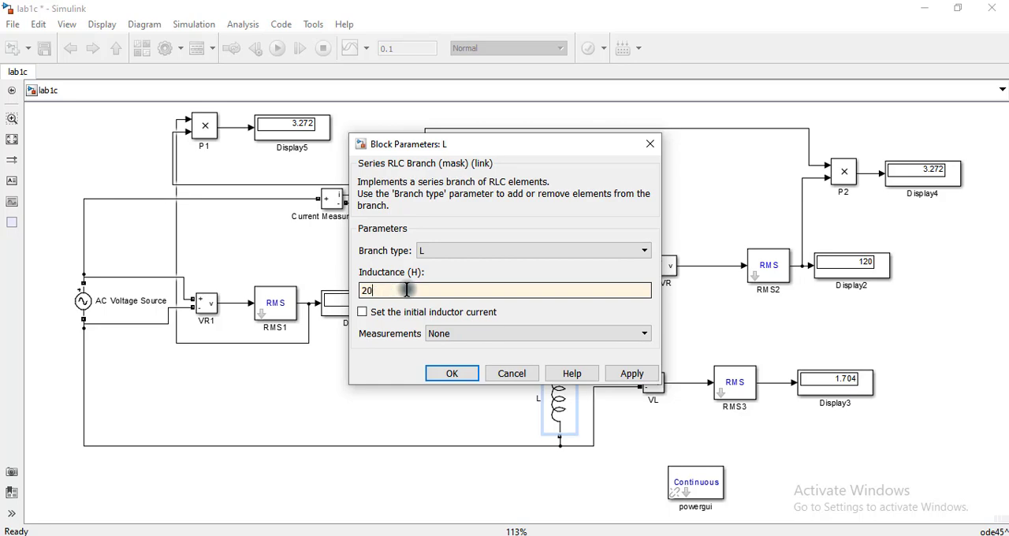
pyautogui.write('2')
pyautogui.click(451, 373)
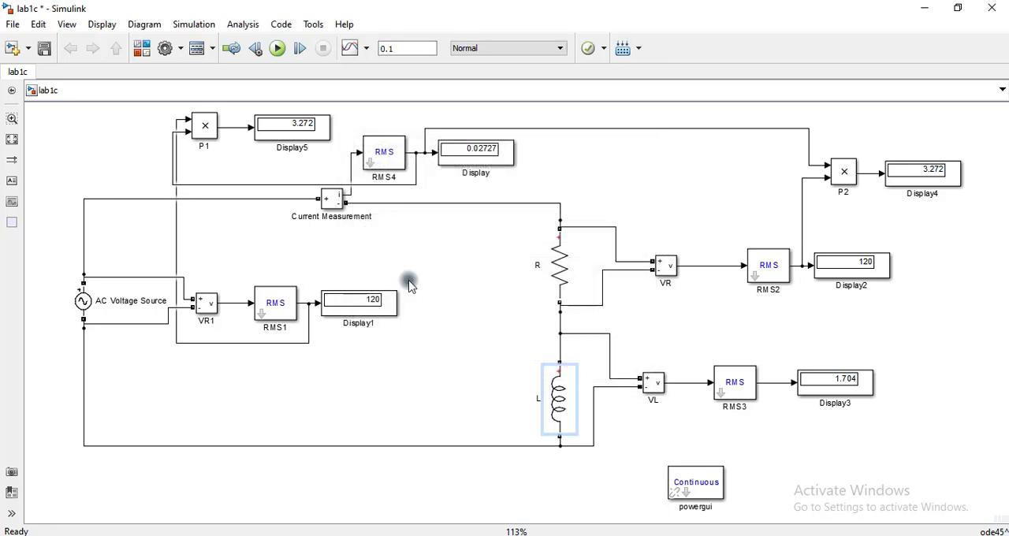
pyautogui.click(277, 48)
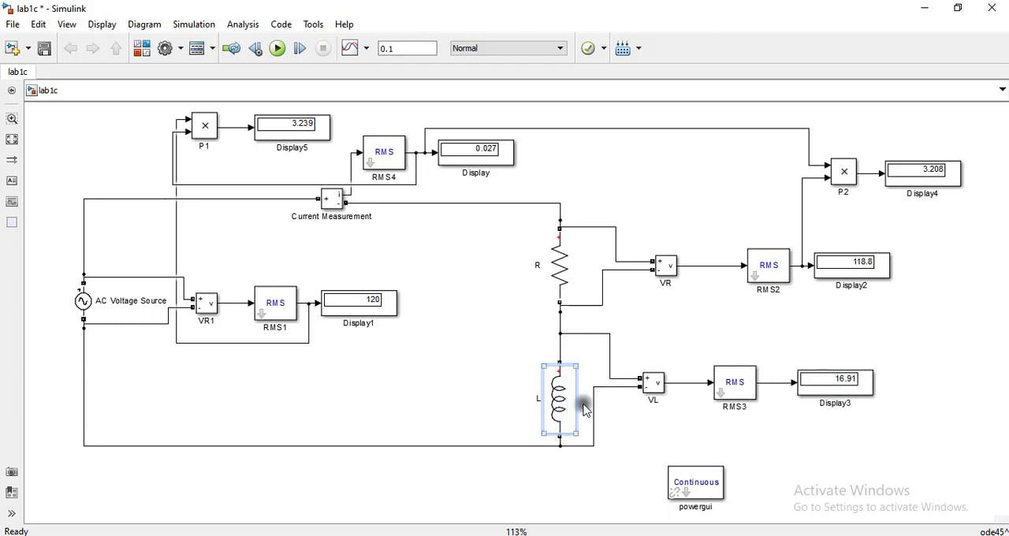
# - Copy the P2 product block to just above Display3 and wire its inputs to the RMS3 output and the RMS4 current signal
pyautogui.click(691, 428)
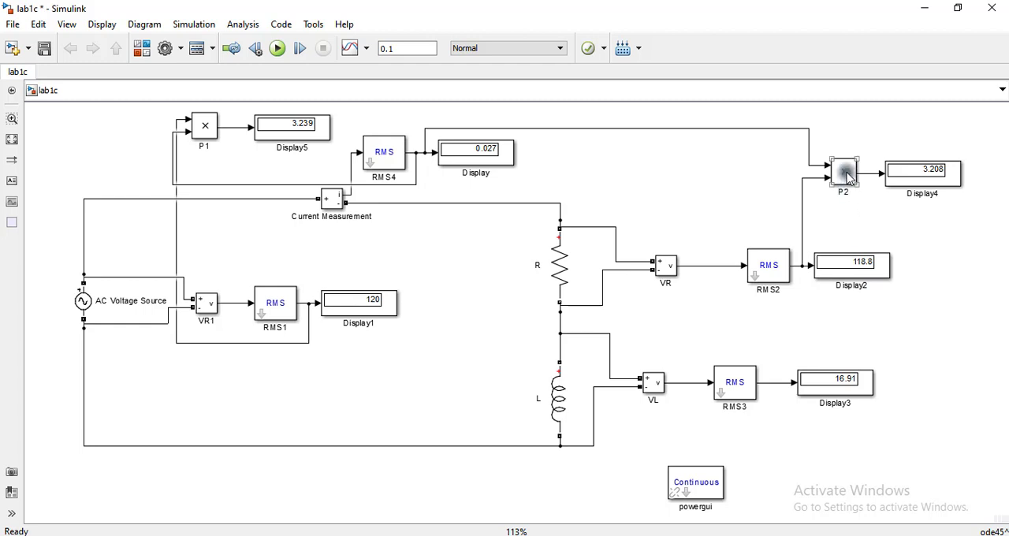
pyautogui.moveTo(846, 171); pyautogui.dragTo(929, 351)
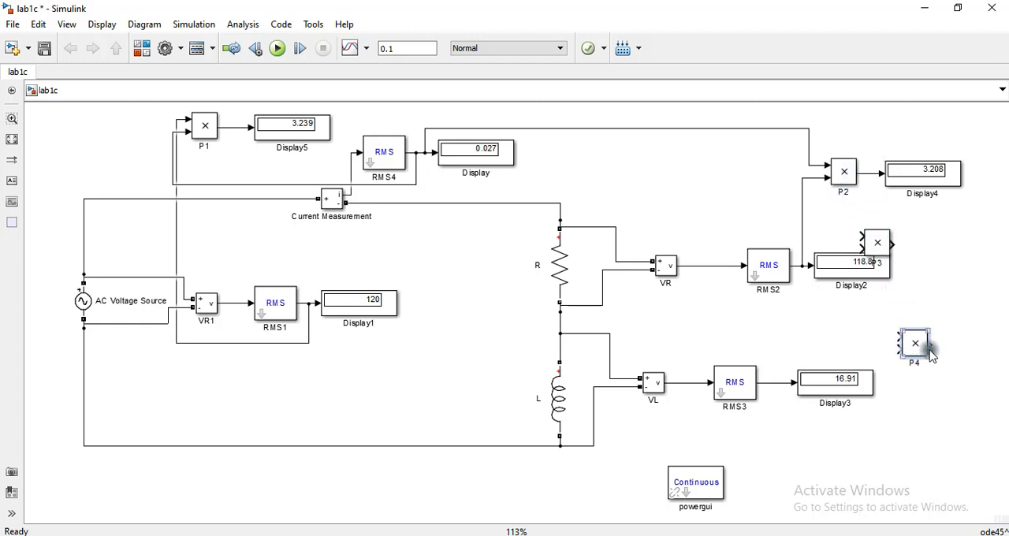
pyautogui.click(929, 457)
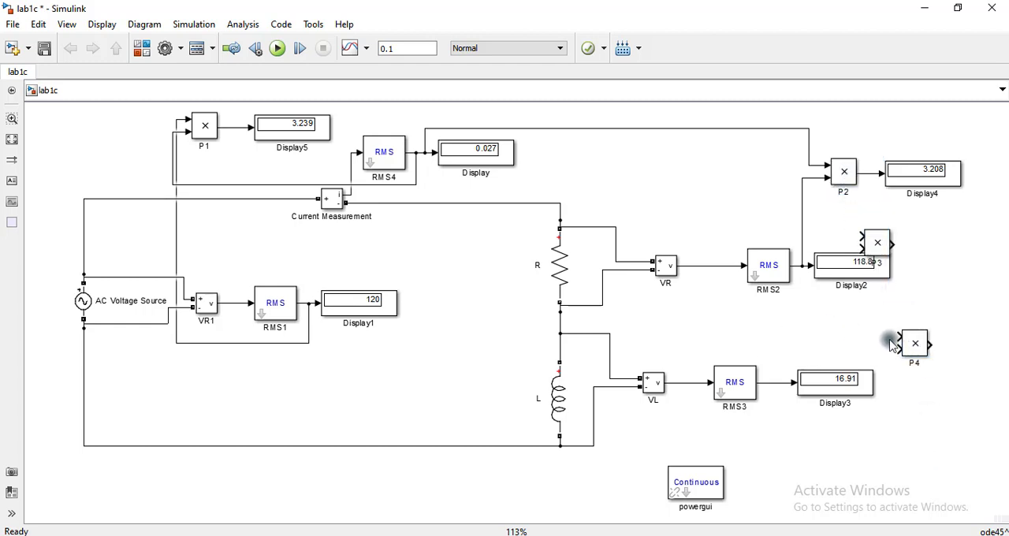
pyautogui.moveTo(900, 335)
pyautogui.mouseDown()
pyautogui.moveTo(790, 334)
pyautogui.moveTo(772, 383)
pyautogui.mouseUp()
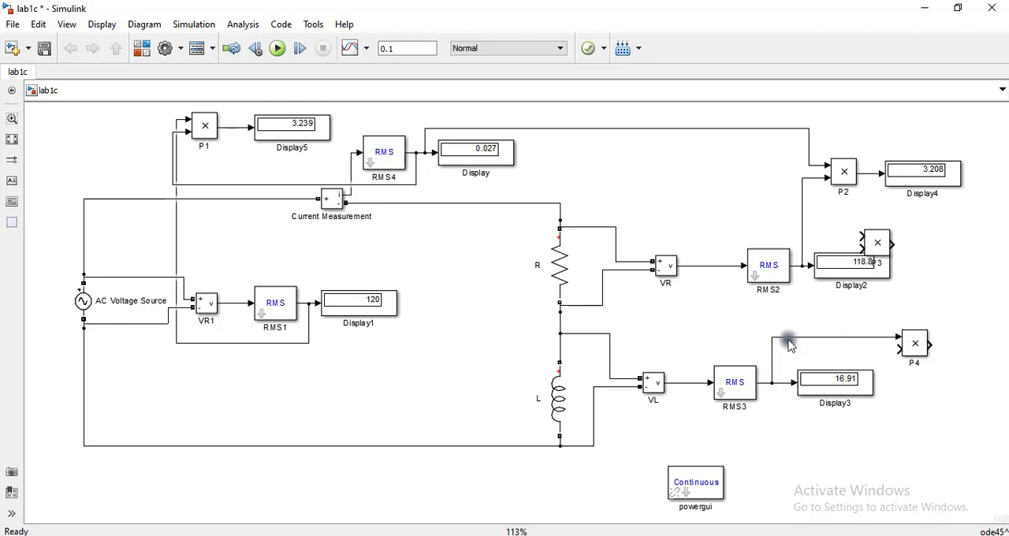
pyautogui.click(916, 367)
pyautogui.moveTo(899, 353); pyautogui.dragTo(660, 130)
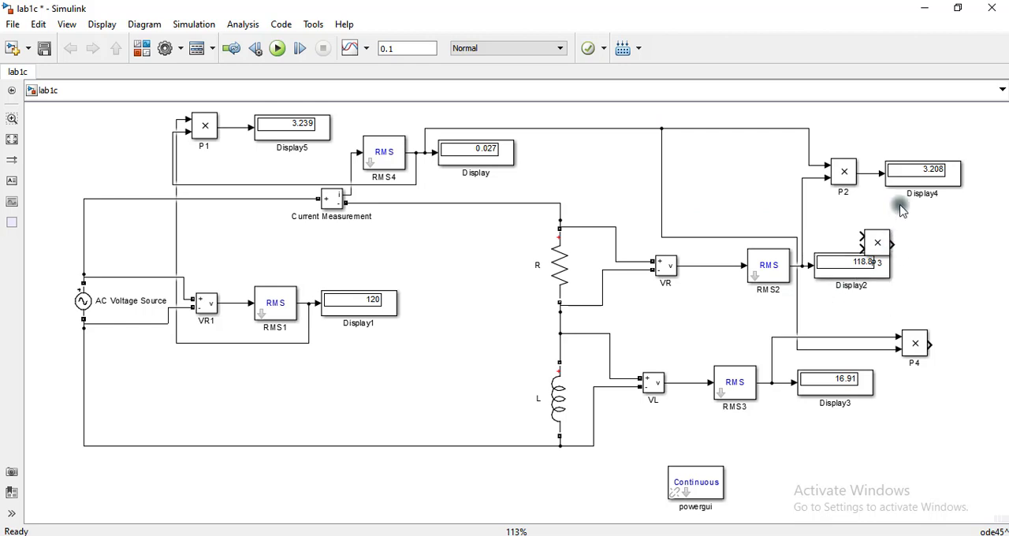
# - Place a copy of Display4 above the P4 product block and connect it to P4's output
pyautogui.click(913, 179)
pyautogui.click(939, 273)
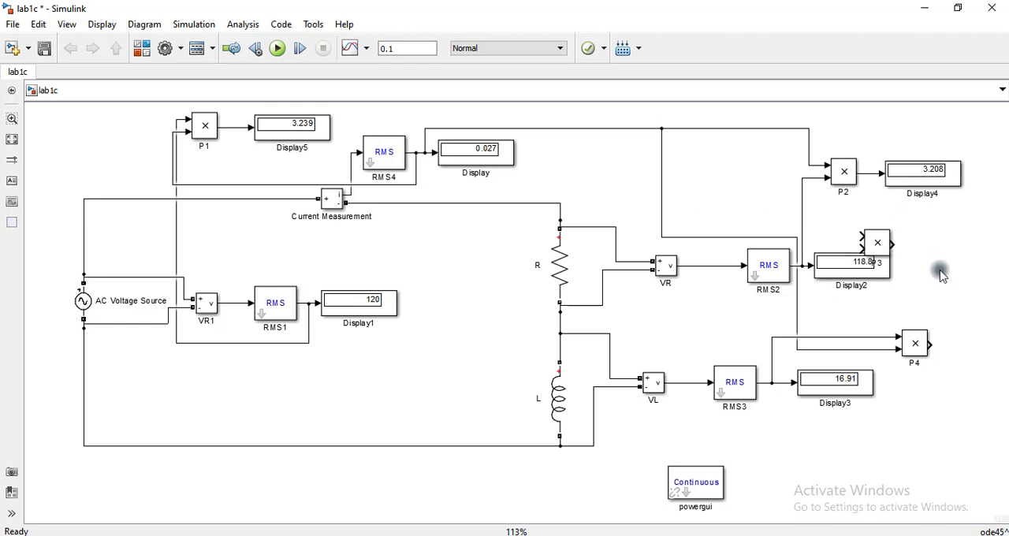
pyautogui.click(938, 173)
pyautogui.moveTo(930, 183); pyautogui.dragTo(911, 338)
pyautogui.click(815, 334)
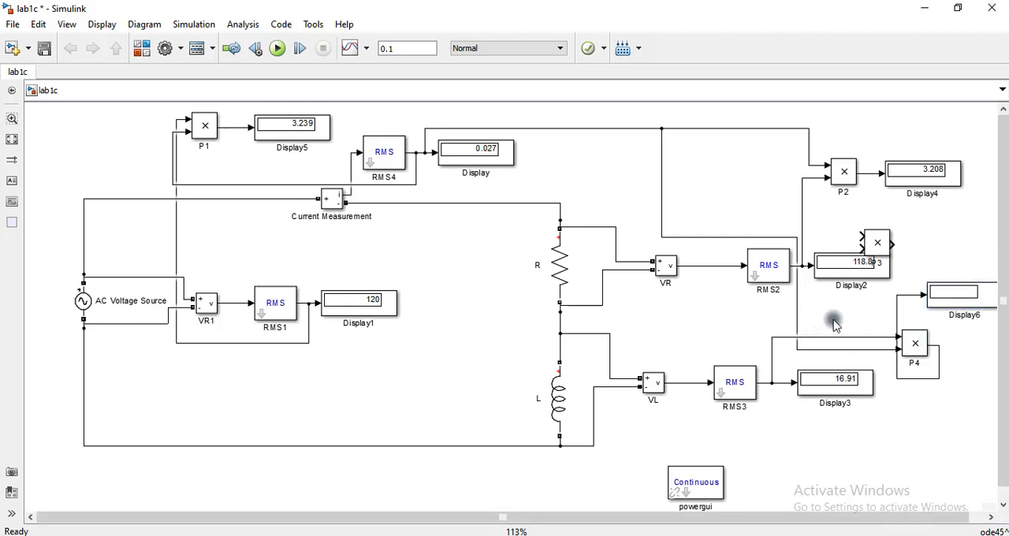
# - Run the simulation and delete the unconnected P3 product block overlapping Display2
pyautogui.click(277, 48)
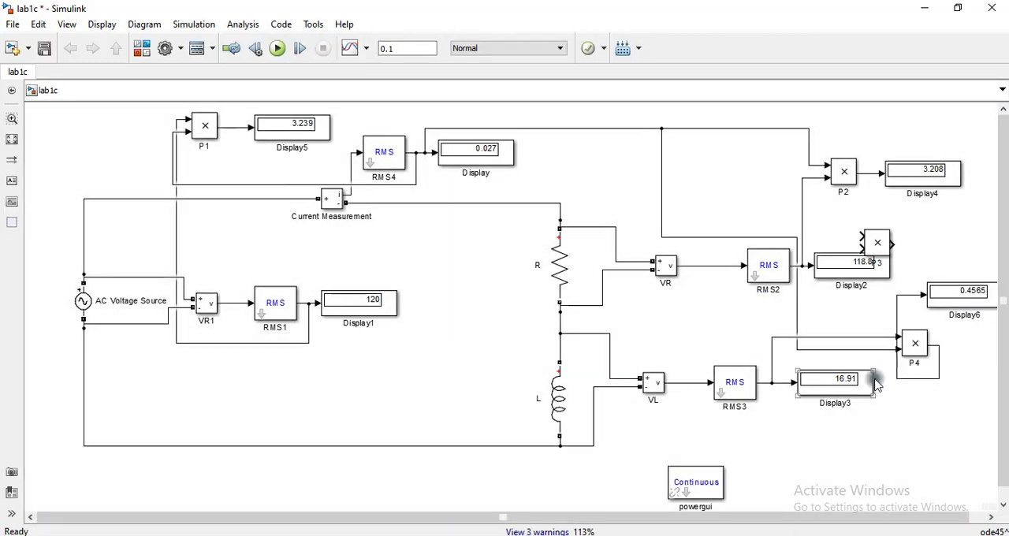
pyautogui.click(938, 297)
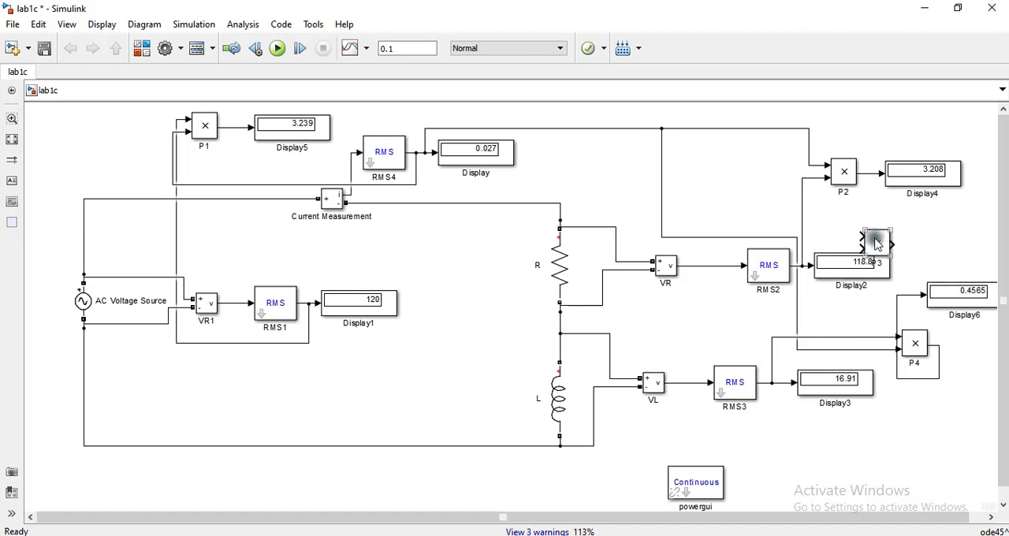
pyautogui.press('Delete')
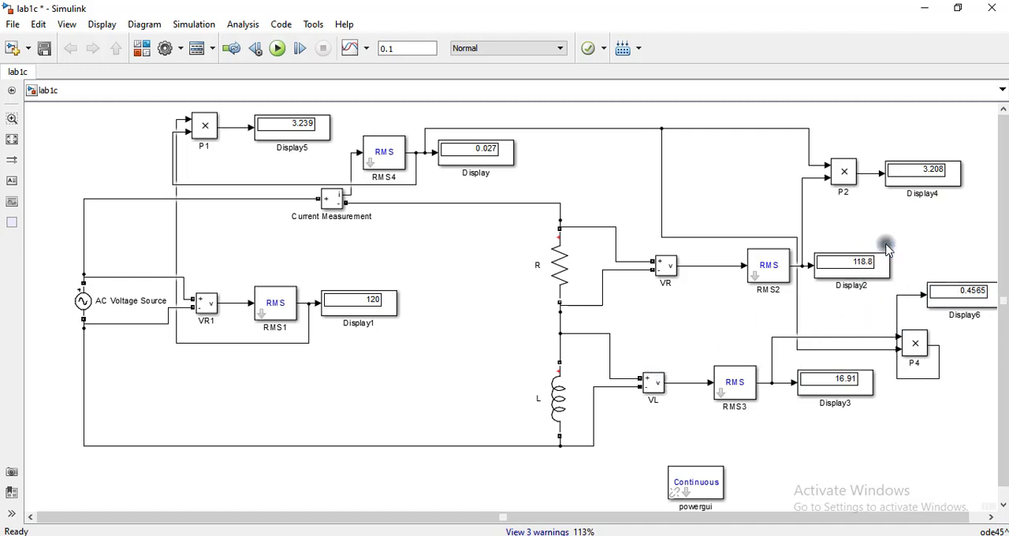